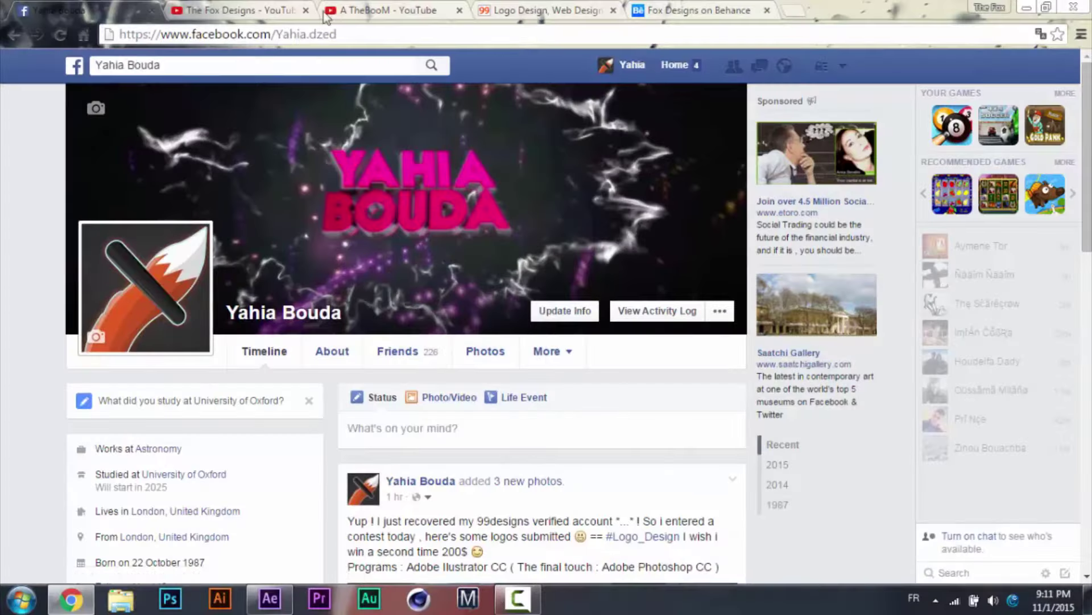
# Look over the A TheBooM and The Fox Designs YouTube channels, the Fox Designs Behance portfolio and the Facebook profile.
pyautogui.click(400, 9)
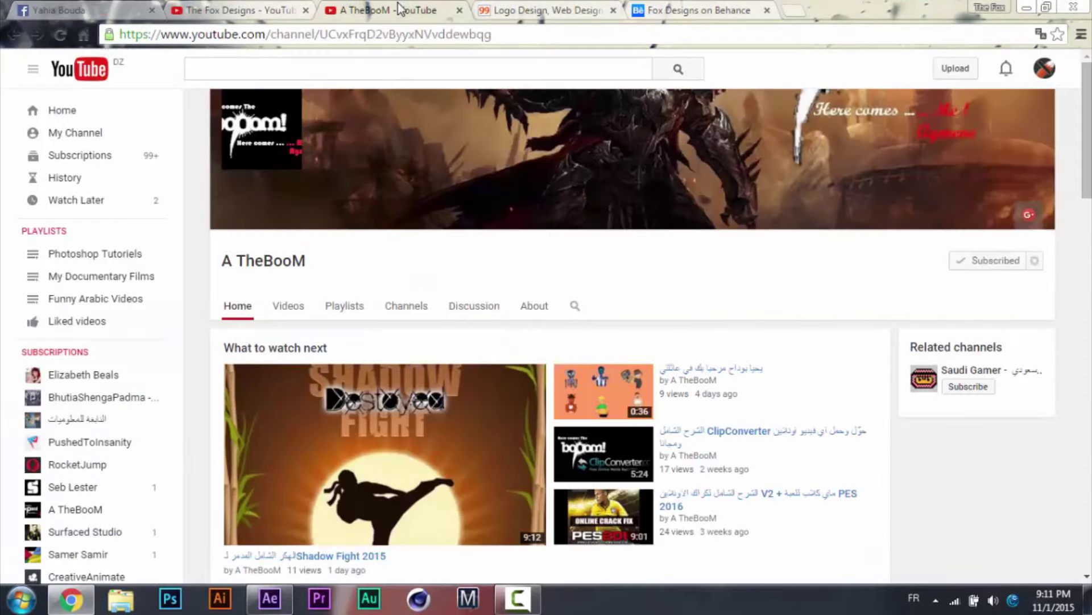
pyautogui.click(257, 8)
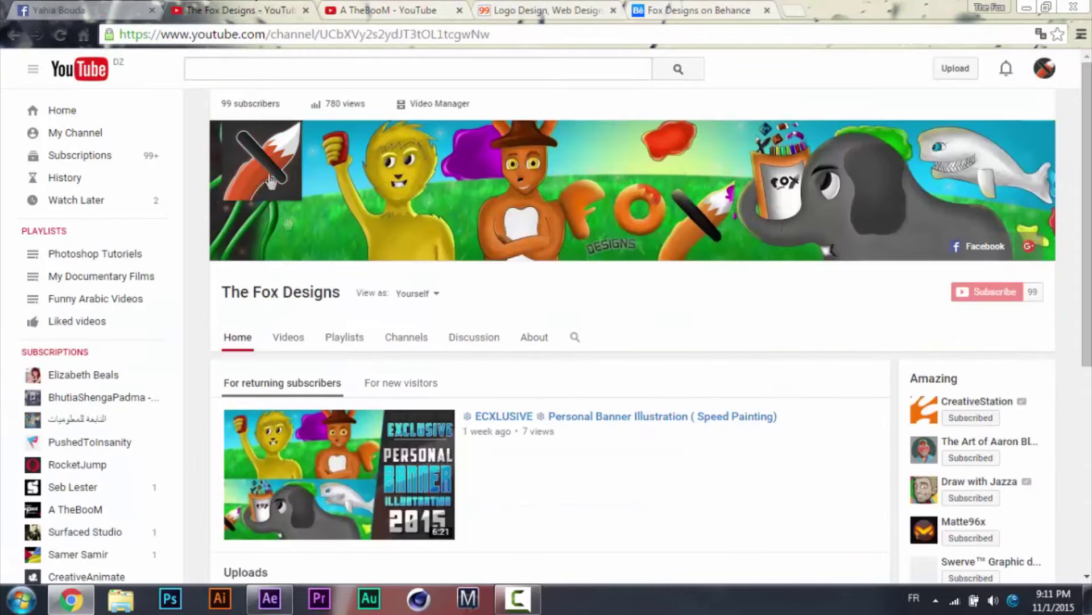
pyautogui.scroll(-3, 1087, 228)
pyautogui.scroll(-1, 651, 331)
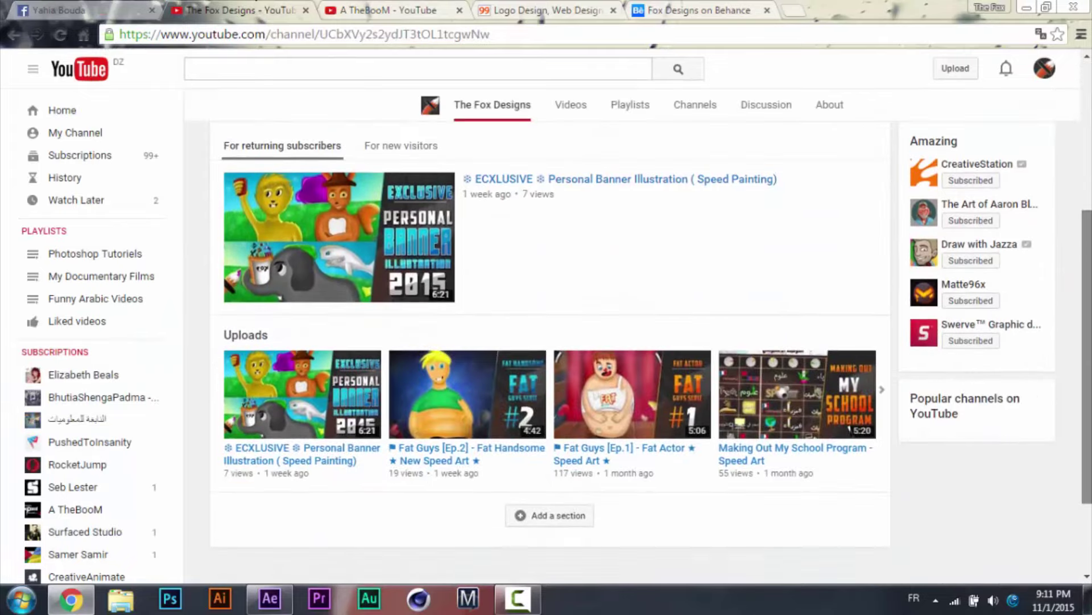
pyautogui.scroll(5, 1089, 245)
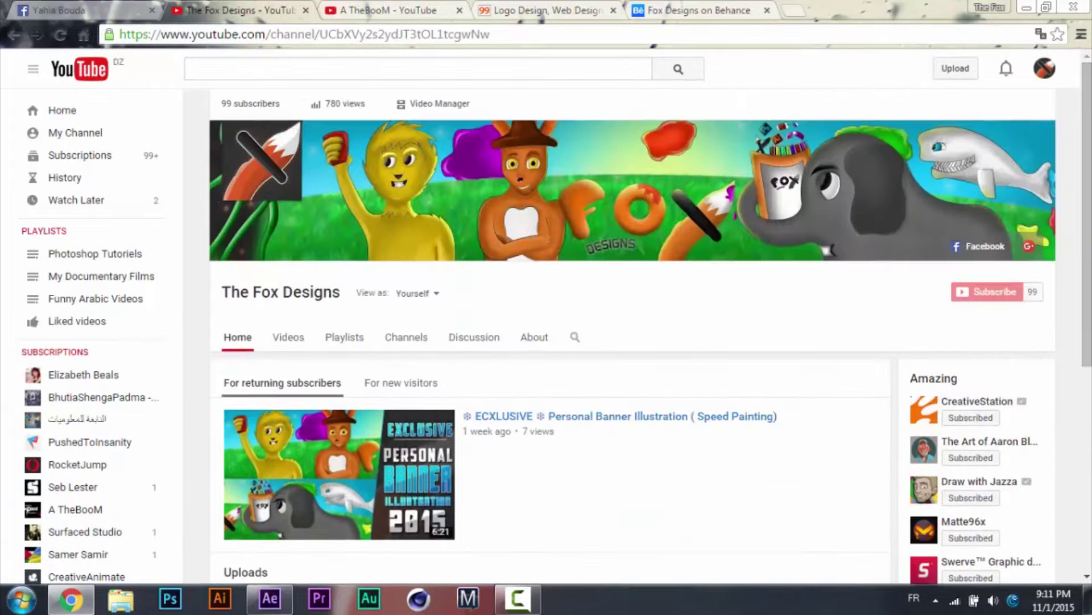
pyautogui.click(731, 8)
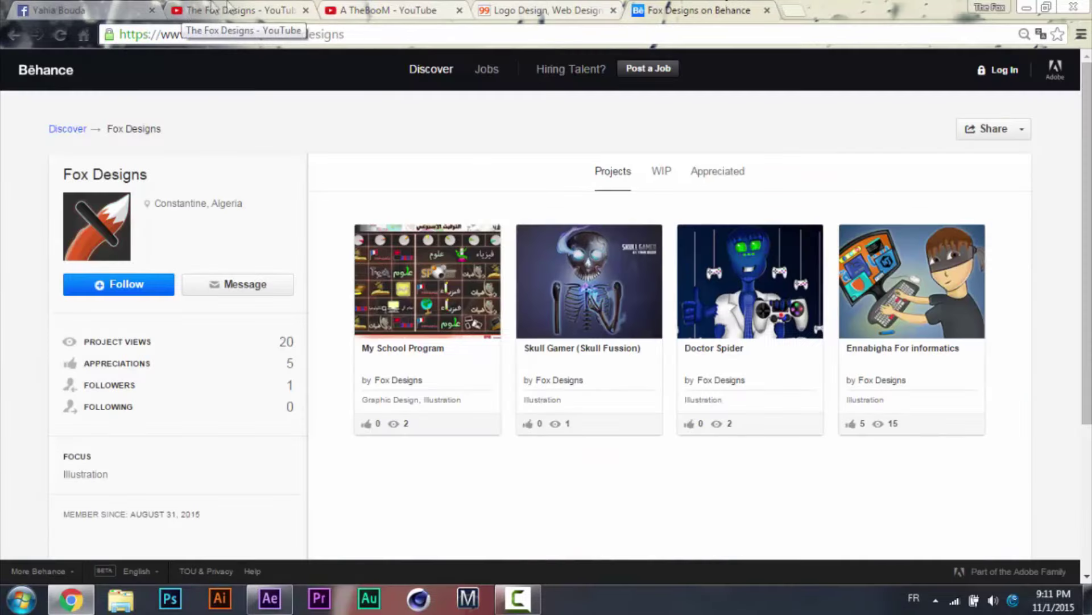
pyautogui.click(189, 11)
pyautogui.click(87, 7)
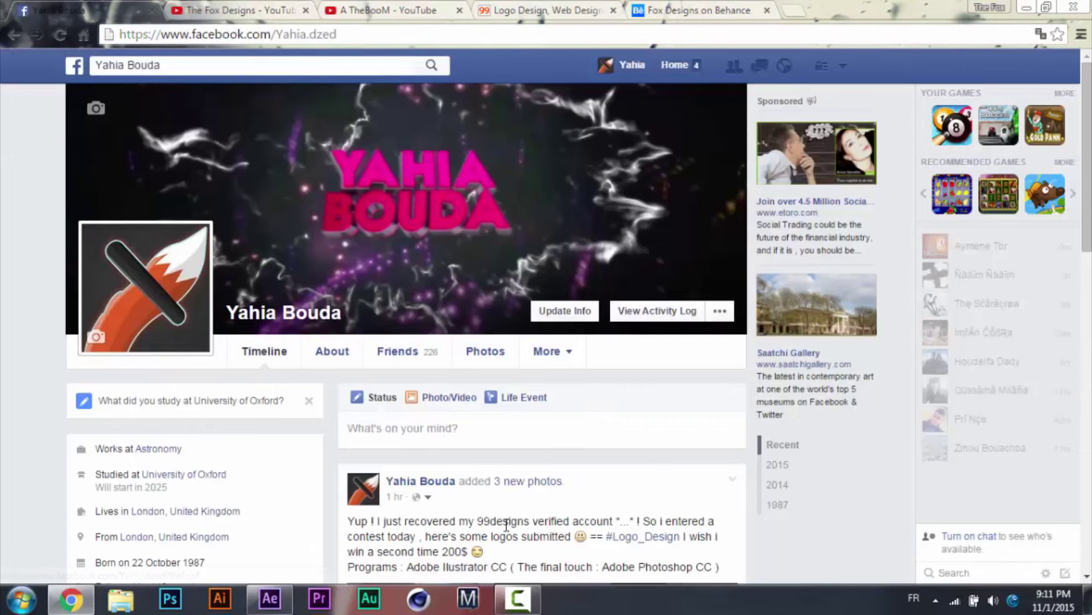
# Switch to After Effects and preview the logo animation in Comp 2, returning to the first frame.
pyautogui.click(272, 599)
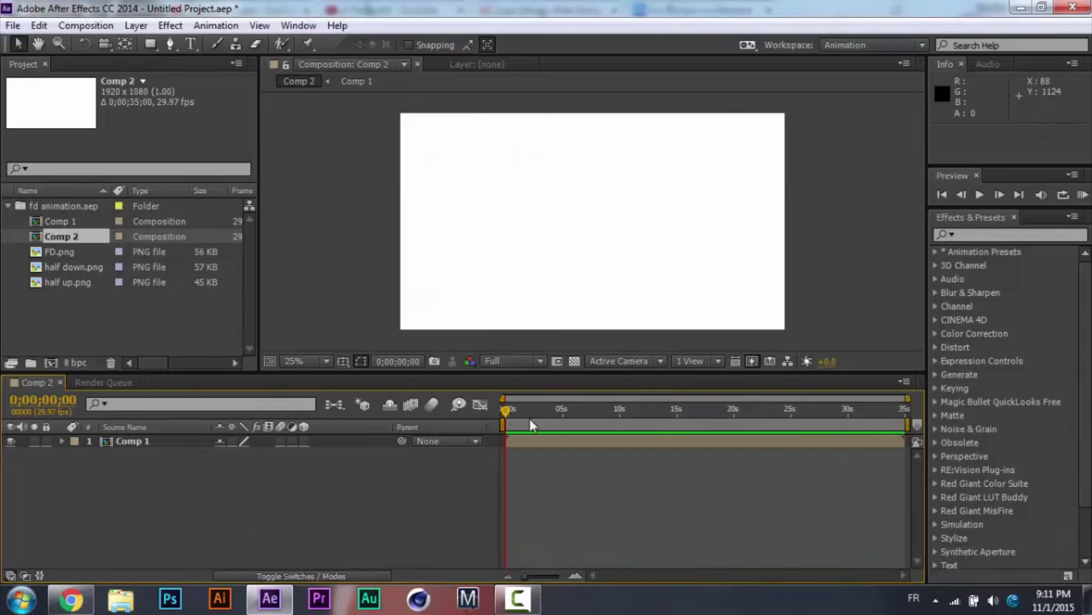
pyautogui.moveTo(504, 408); pyautogui.dragTo(515, 409)
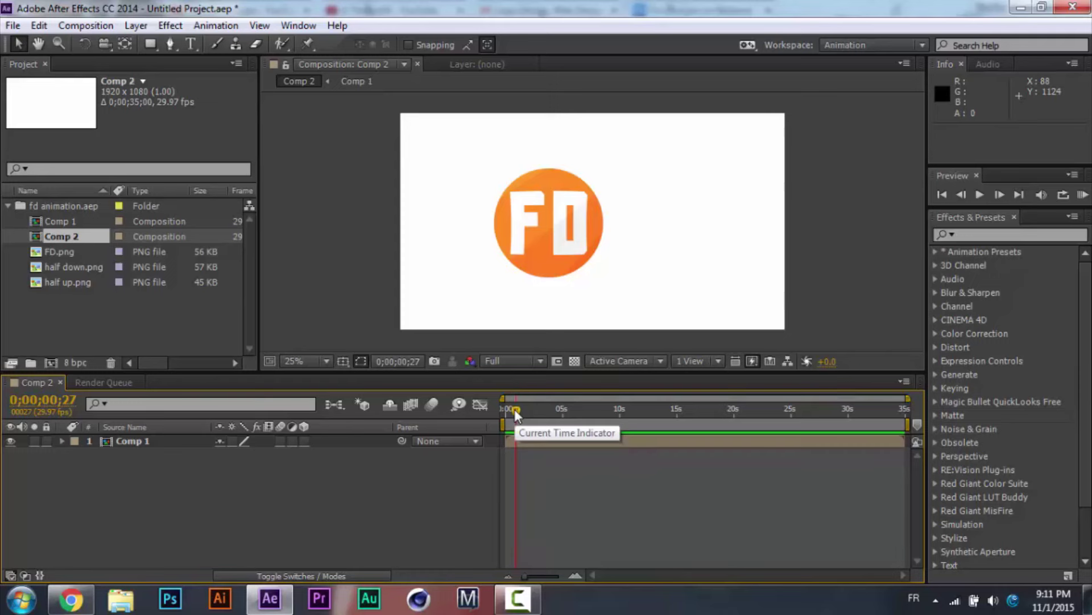
pyautogui.moveTo(515, 410); pyautogui.dragTo(489, 409)
pyautogui.click(979, 195)
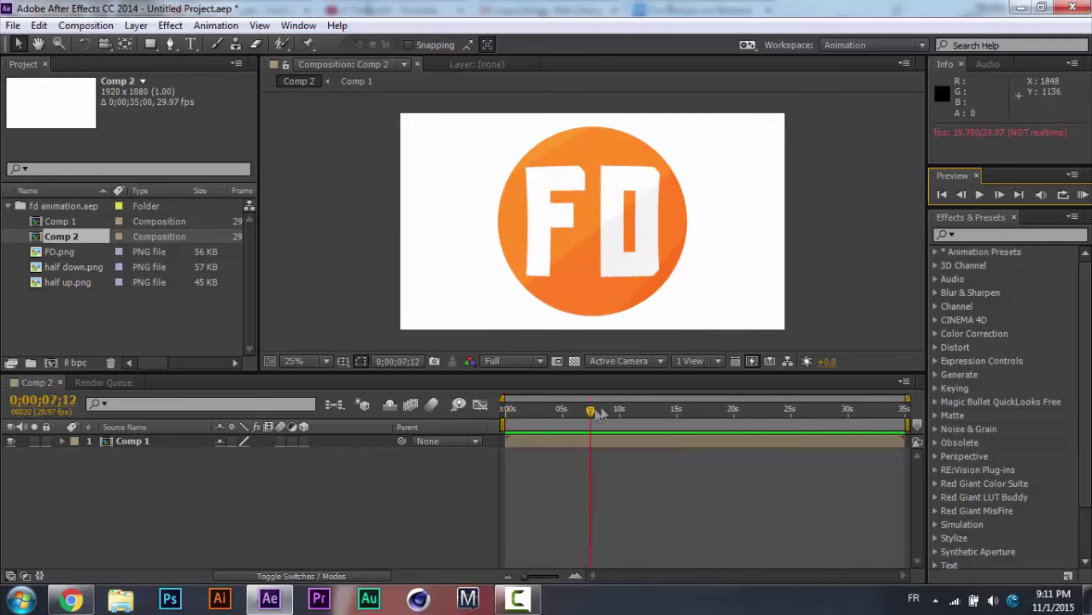
pyautogui.click(576, 409)
pyautogui.moveTo(508, 412); pyautogui.dragTo(558, 410)
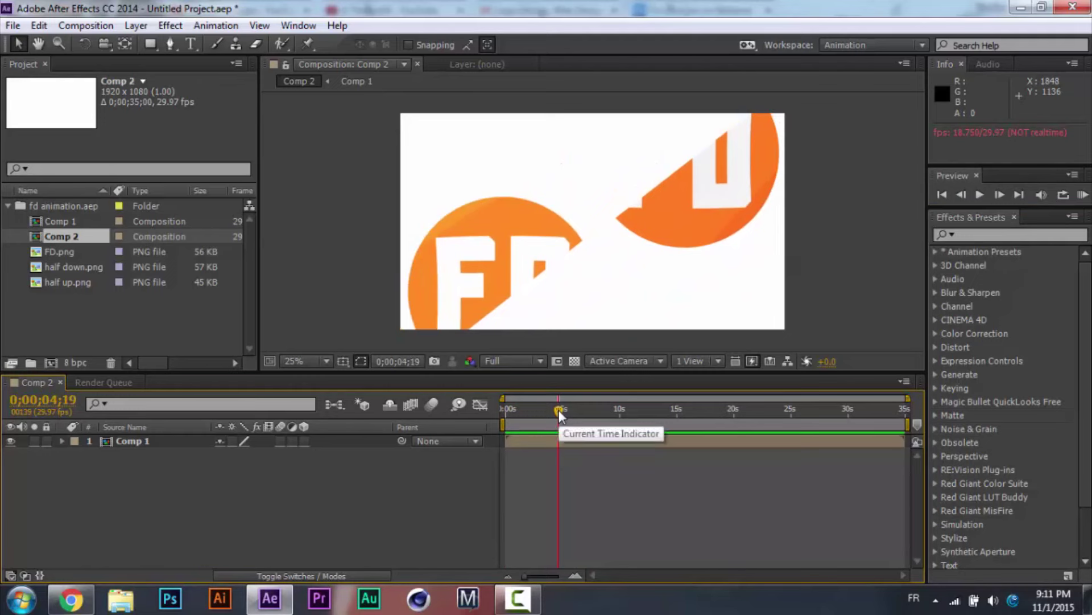
pyautogui.moveTo(558, 408); pyautogui.dragTo(501, 407)
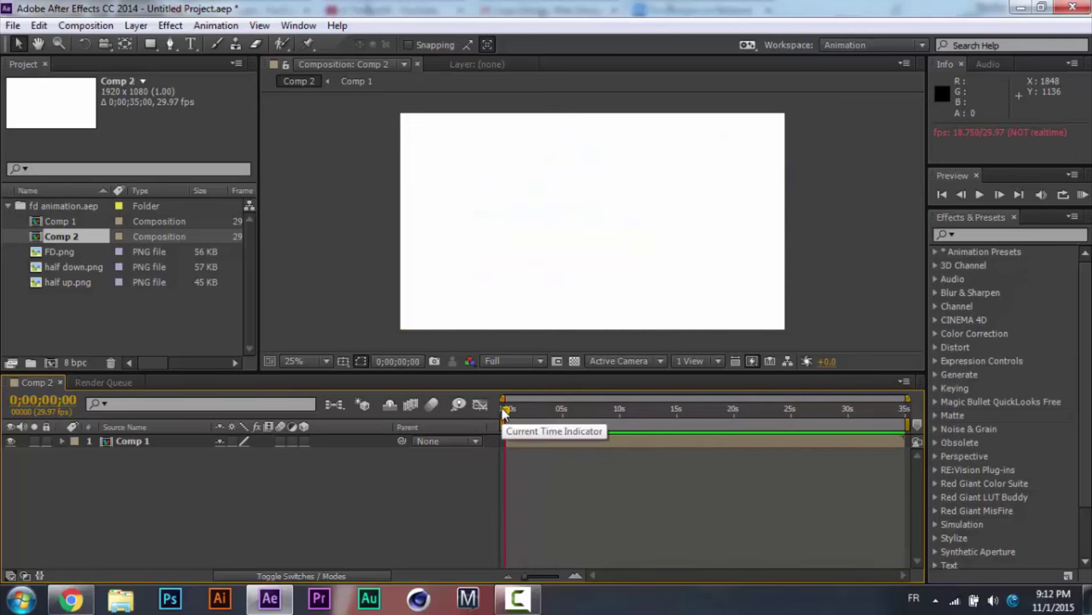
# Start a new empty project and discard the changes to the current one.
pyautogui.click(14, 27)
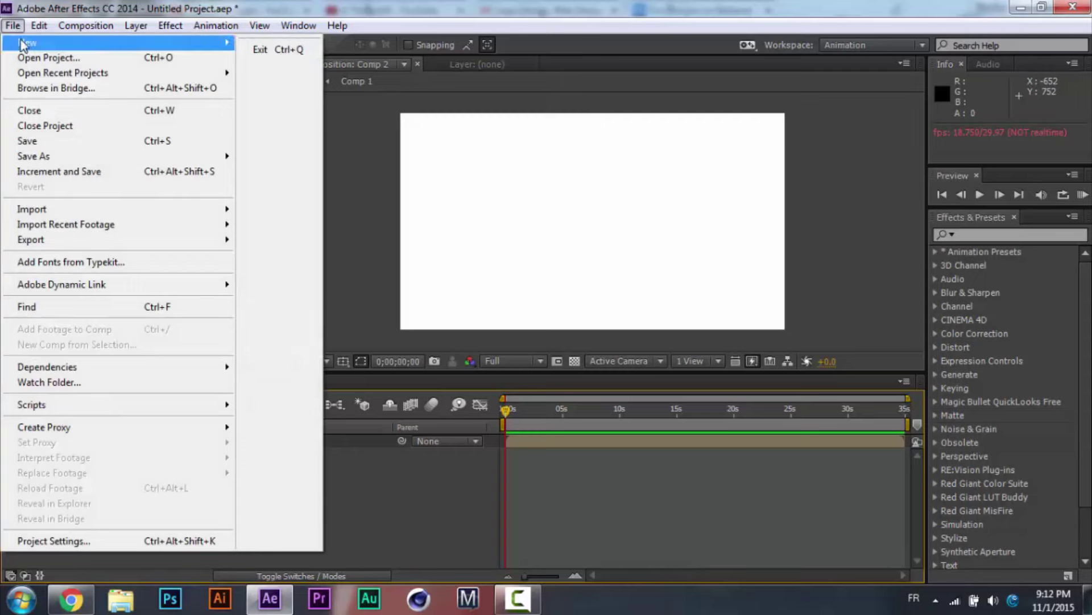
pyautogui.moveTo(22, 44)
pyautogui.click(85, 26)
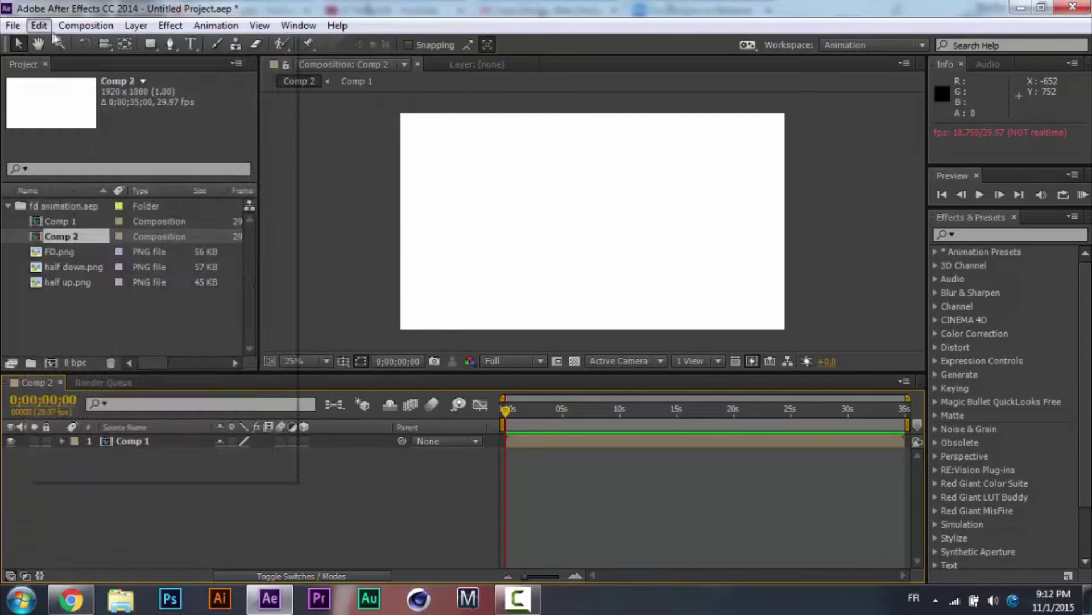
pyautogui.click(12, 25)
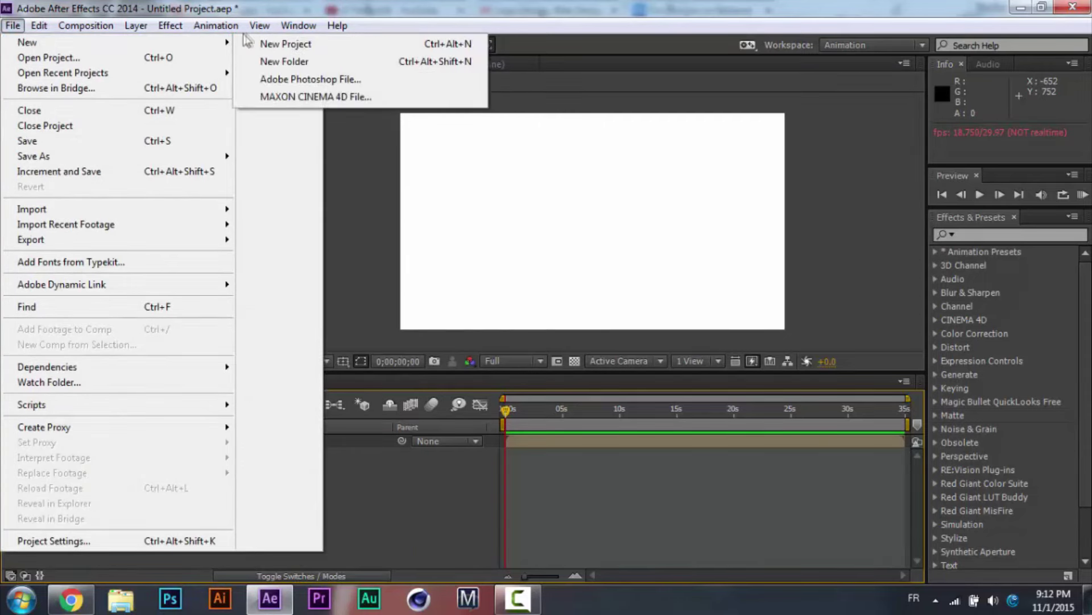
pyautogui.click(293, 211)
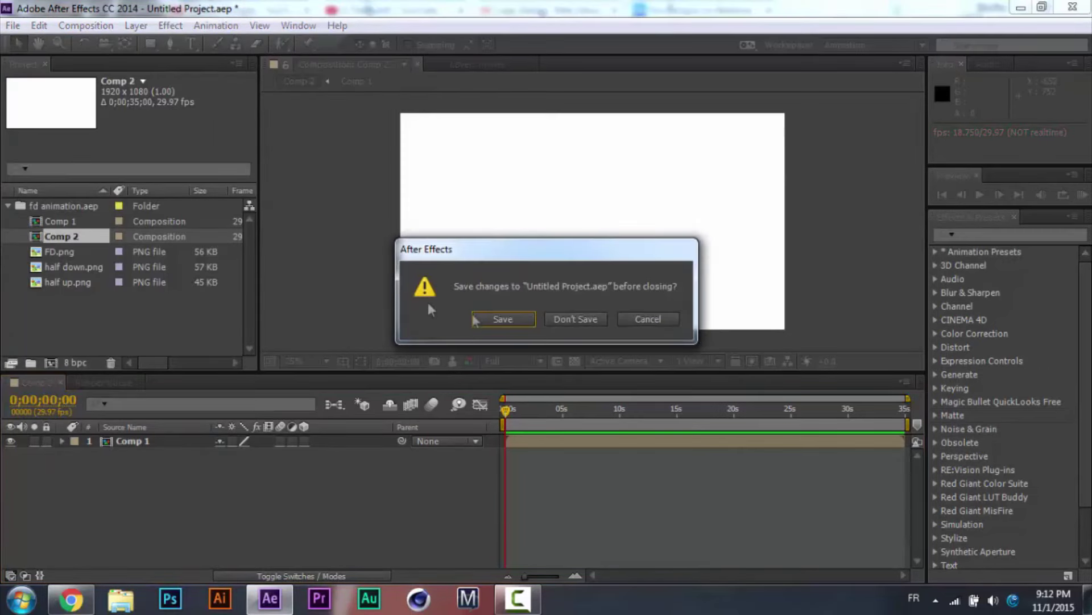
pyautogui.click(562, 320)
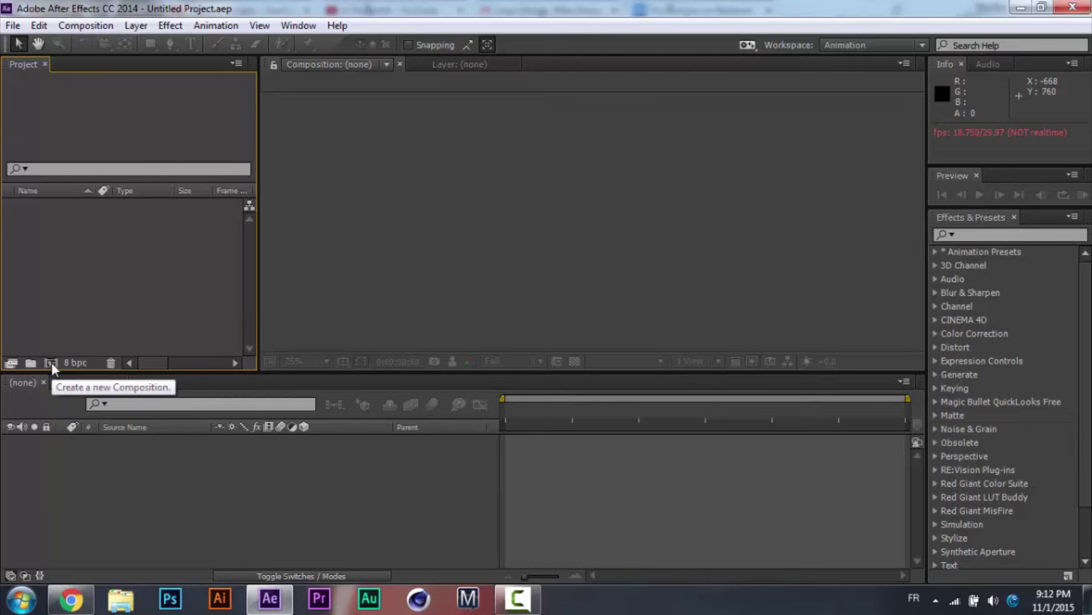
# Create a 1920 x 1080 composition with the HDTV 1080 29.97 preset, a 35-second duration and a white background.
pyautogui.hotkey('ctrl', 'n')
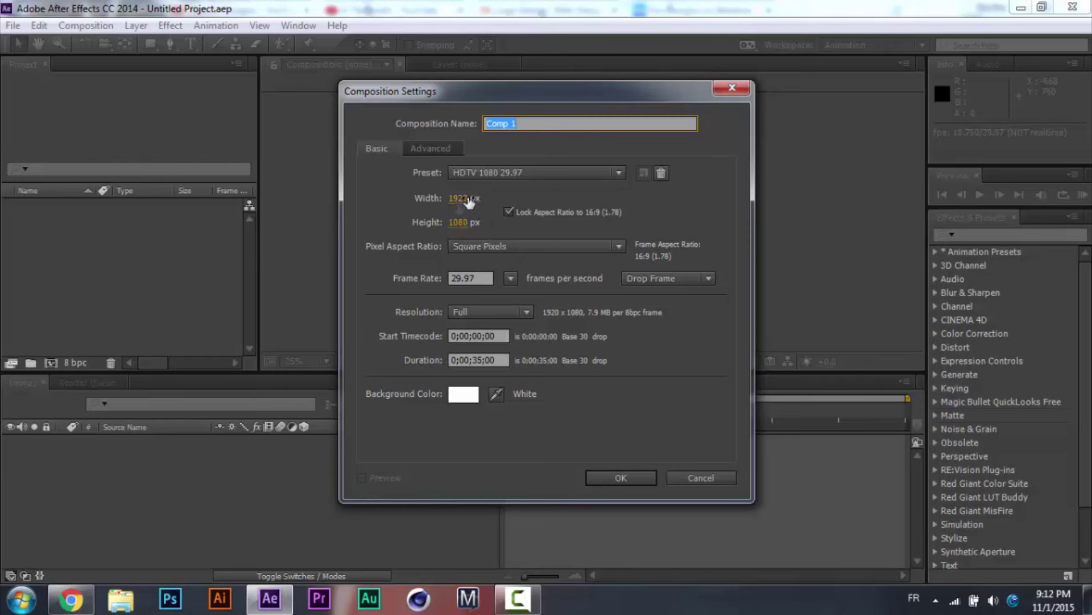
pyautogui.doubleClick(491, 277)
pyautogui.click(652, 330)
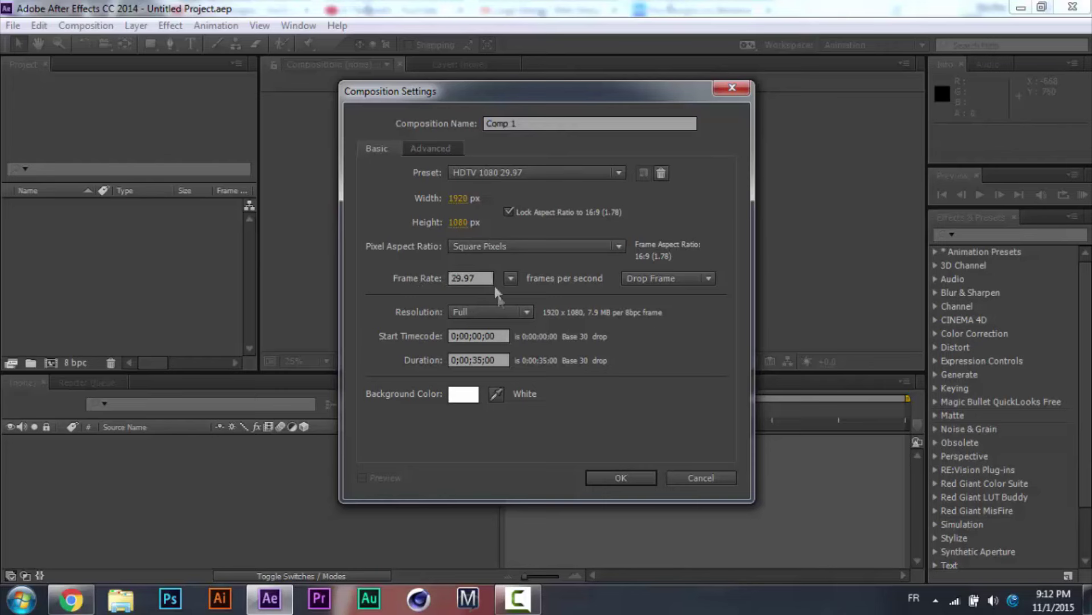
pyautogui.moveTo(483, 360); pyautogui.dragTo(444, 356)
pyautogui.click(478, 360)
pyautogui.click(470, 394)
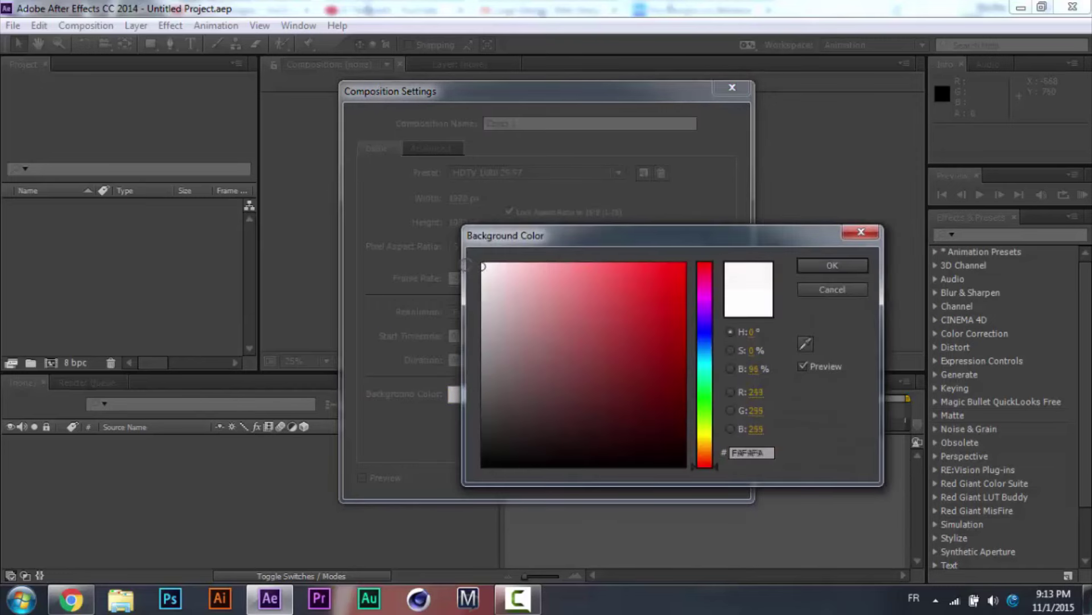
pyautogui.click(820, 264)
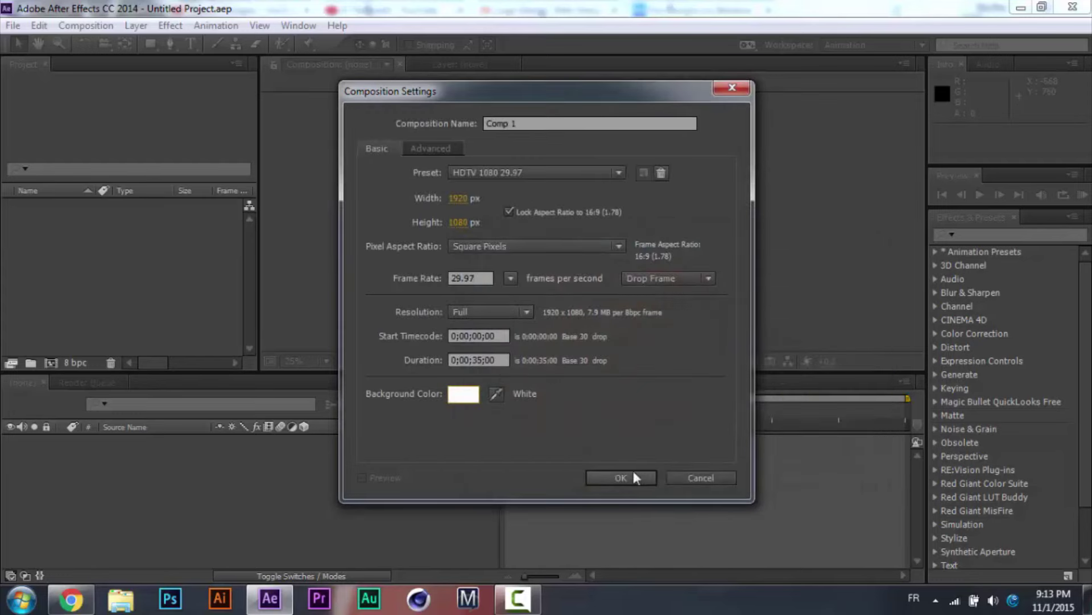
pyautogui.click(630, 473)
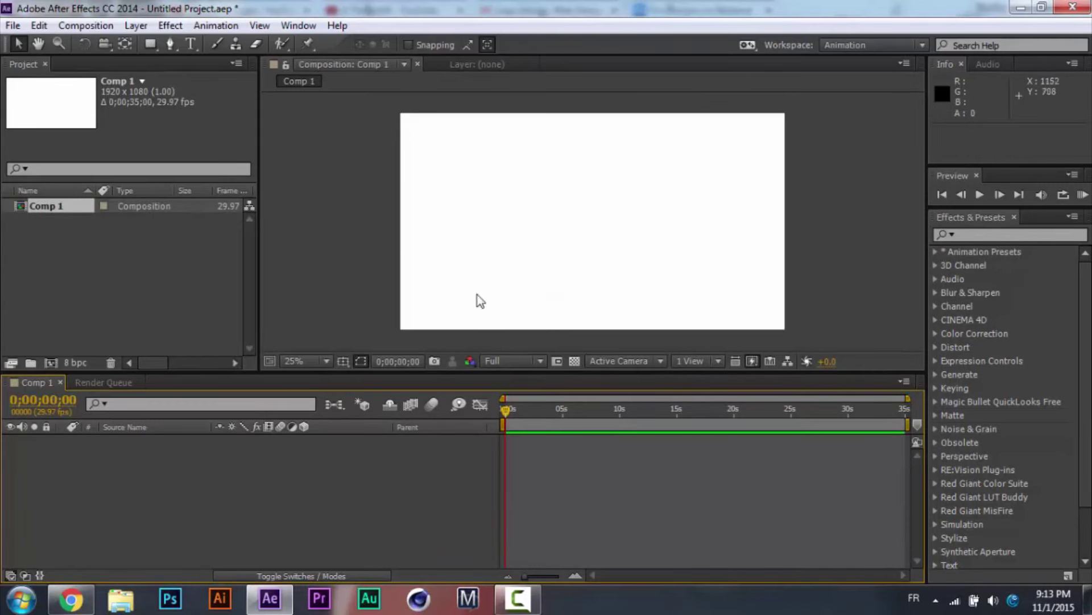
# Begin a file import and browse to the Fox Folder on the Desktop.
pyautogui.click(467, 249)
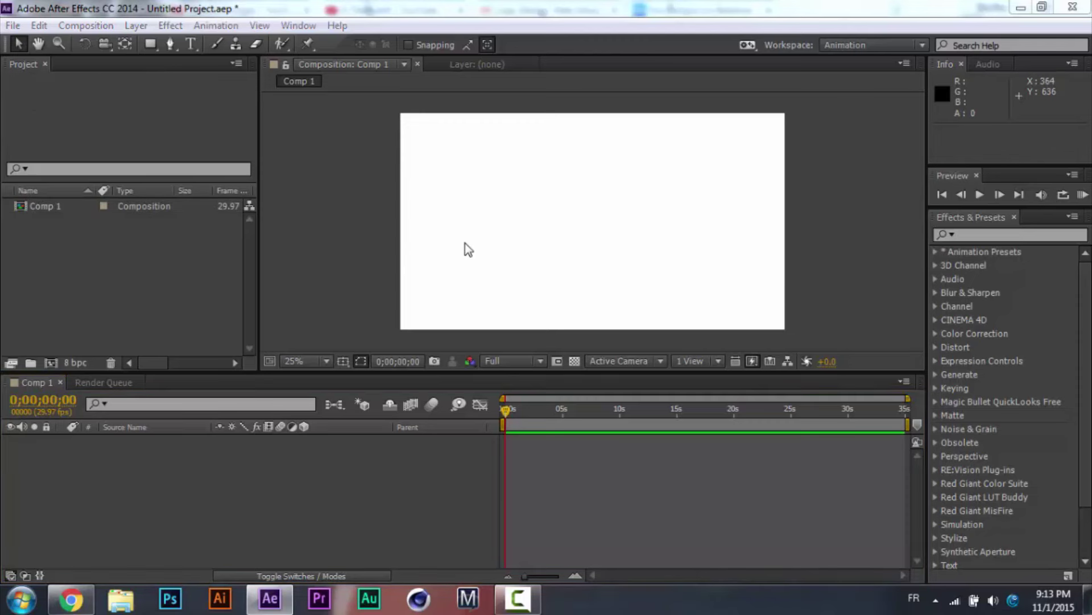
pyautogui.hotkey('ctrl', 'i')
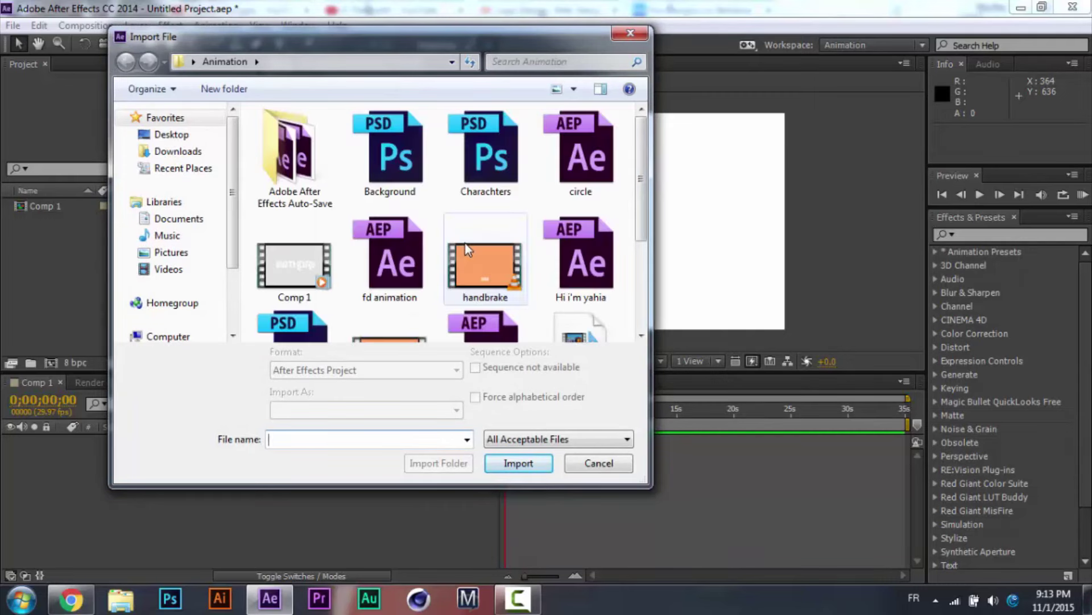
pyautogui.click(466, 249)
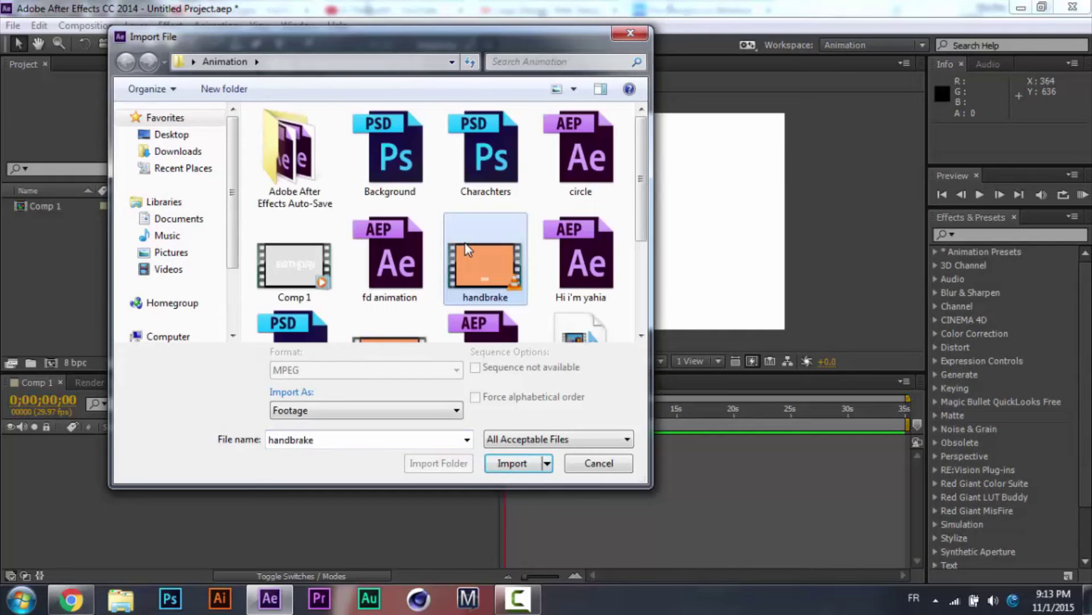
pyautogui.press('BackSpace')
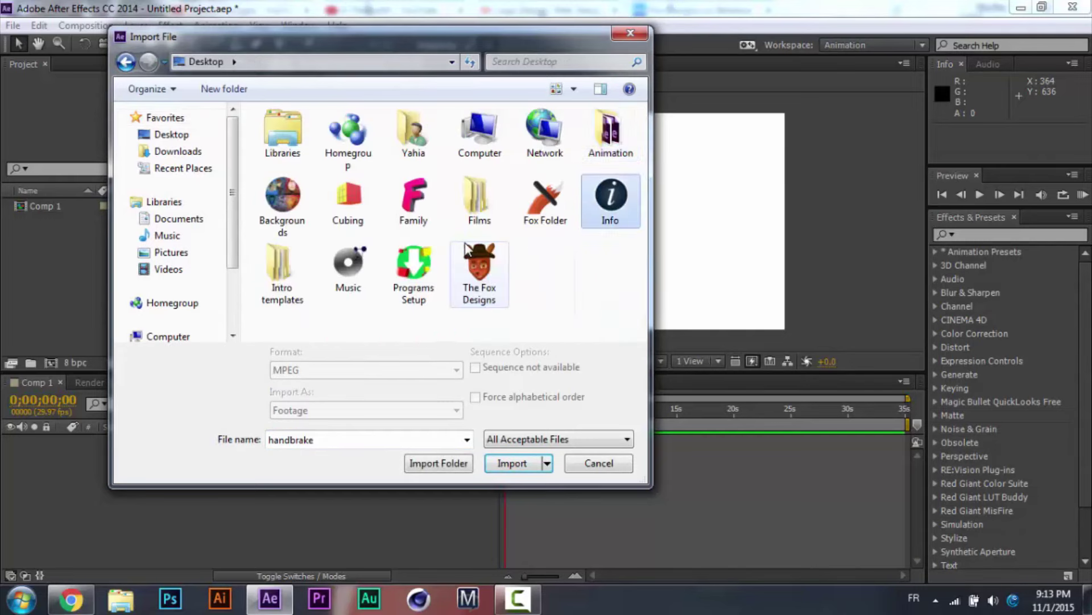
pyautogui.press('Left')
pyautogui.press('Left')
pyautogui.press('Left')
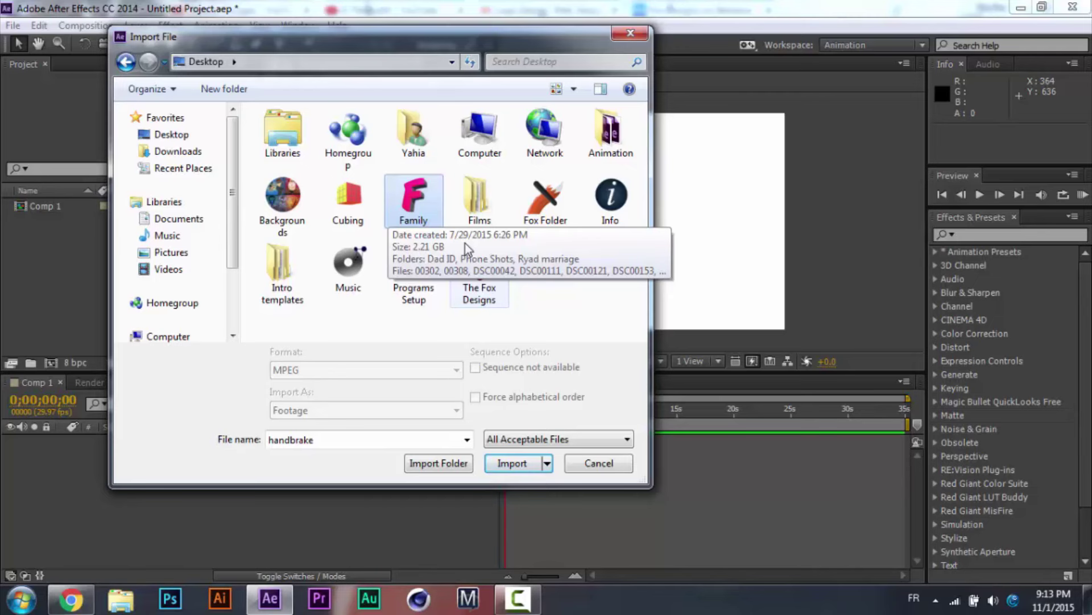
pyautogui.press('Right')
pyautogui.press('Right')
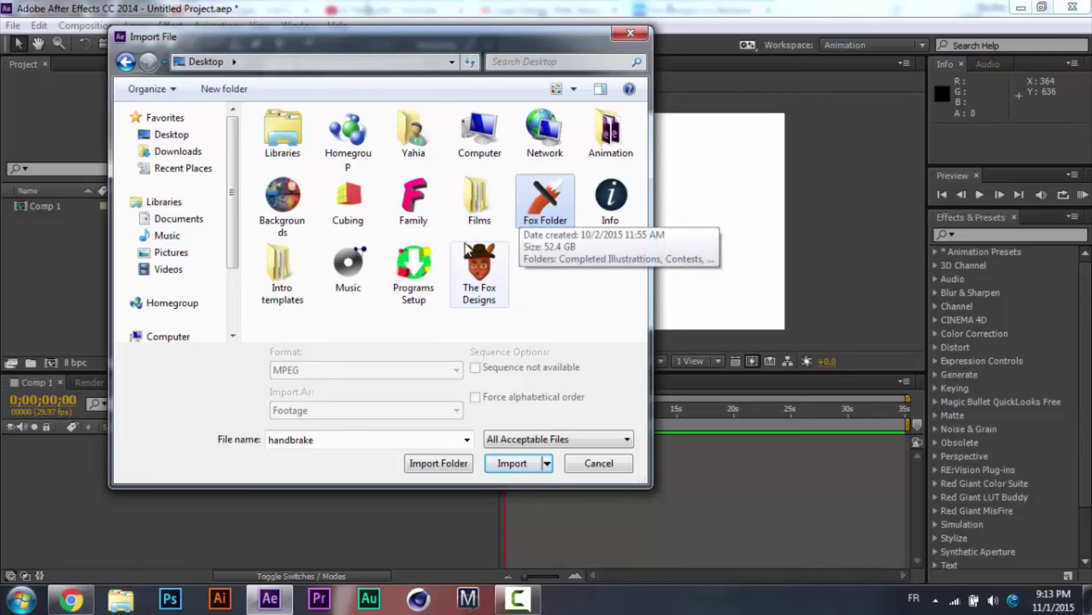
pyautogui.press('Left')
pyautogui.press('Left')
pyautogui.press('Left')
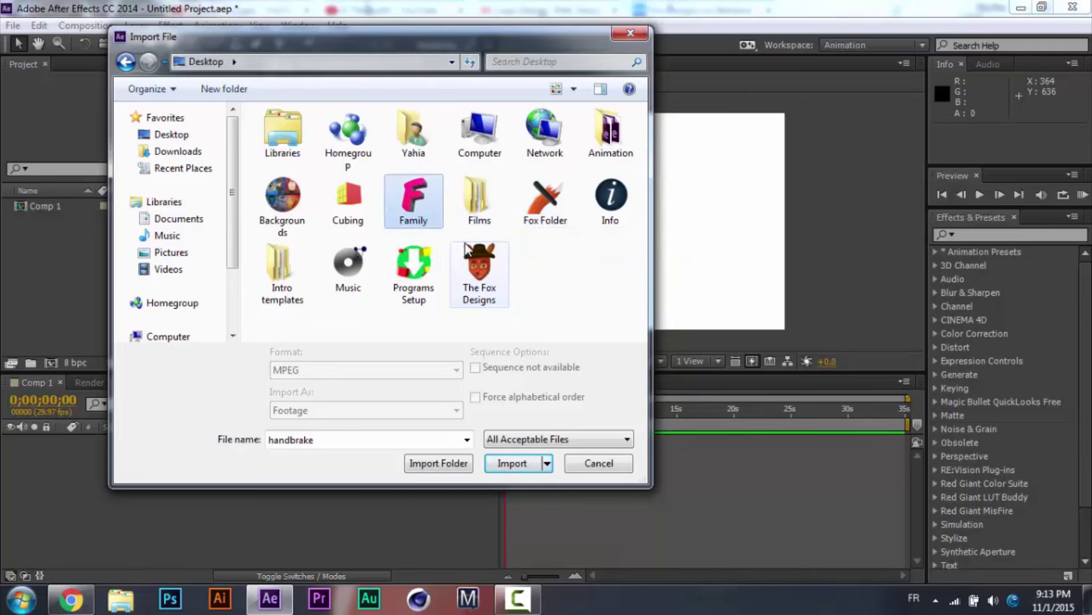
pyautogui.press('Right')
pyautogui.press('Right')
pyautogui.press('Right')
pyautogui.press('Return')
# Open the Other Designs folder inside Fox Folder for the import.
pyautogui.press('Down')
pyautogui.press('Down')
pyautogui.press('Down')
pyautogui.press('Down')
pyautogui.press('Down')
pyautogui.press('Down')
pyautogui.press('Down')
pyautogui.press('Down')
pyautogui.press('Down')
pyautogui.press('Down')
pyautogui.press('Down')
pyautogui.press('Down')
pyautogui.press('Down')
pyautogui.press('Down')
pyautogui.press('Down')
pyautogui.press('Down')
pyautogui.press('Down')
pyautogui.press('Up')
pyautogui.press('Up')
pyautogui.press('Return')
# Import the FD PNG image from the FD for animation folder as footage.
pyautogui.press('Down')
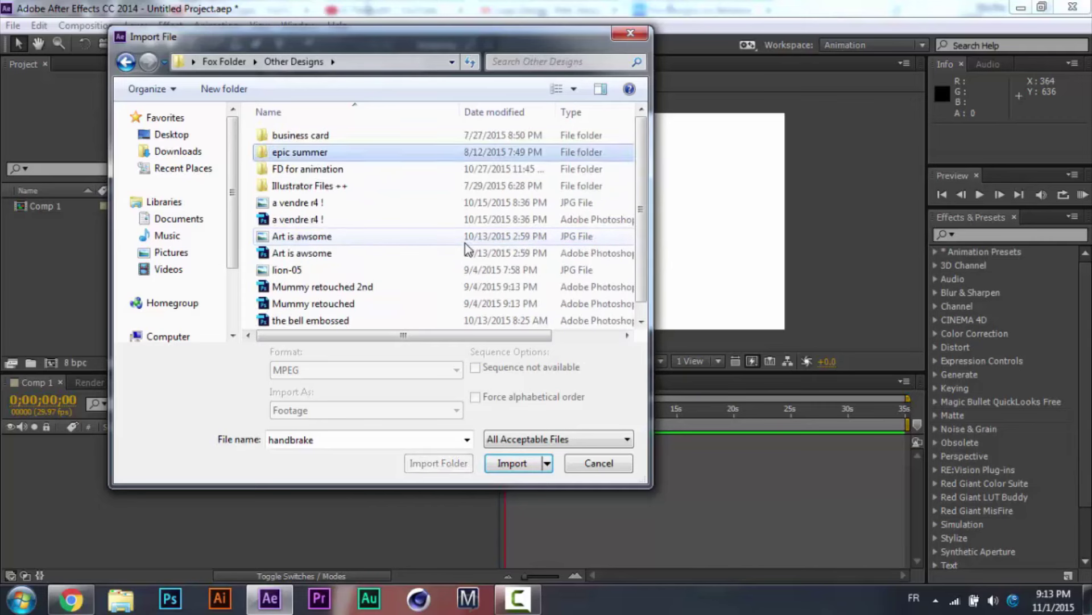
pyautogui.press('Down')
pyautogui.press('Return')
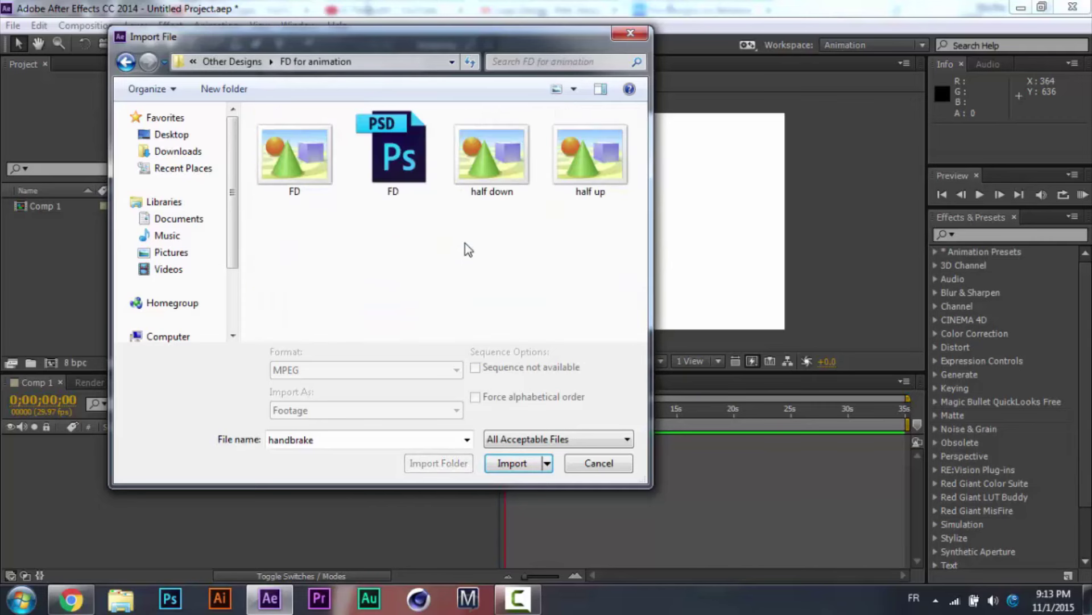
pyautogui.press('Right')
pyautogui.press('Left')
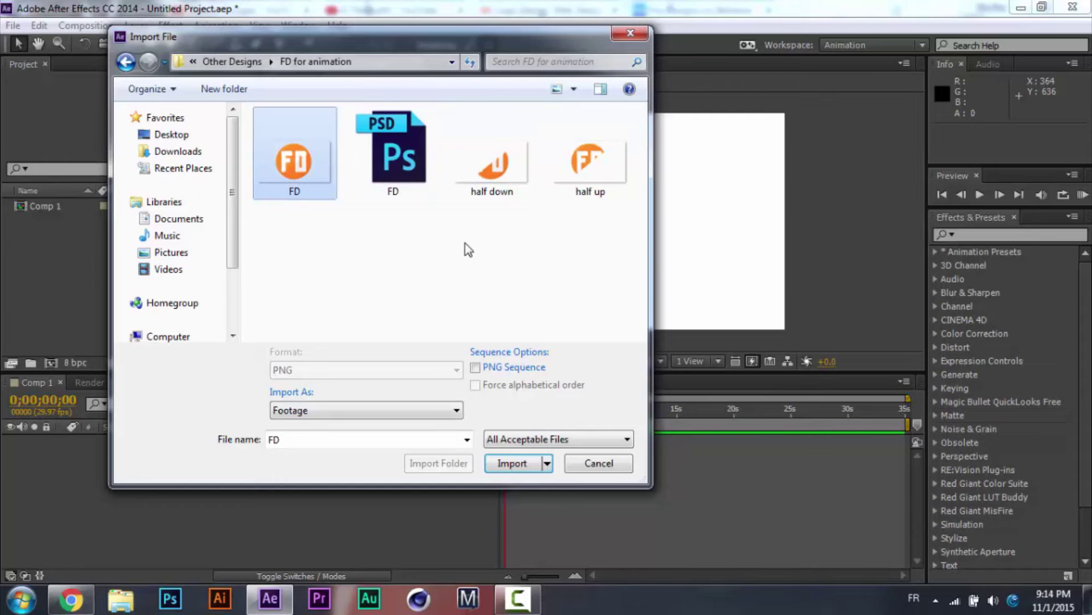
pyautogui.press('Return')
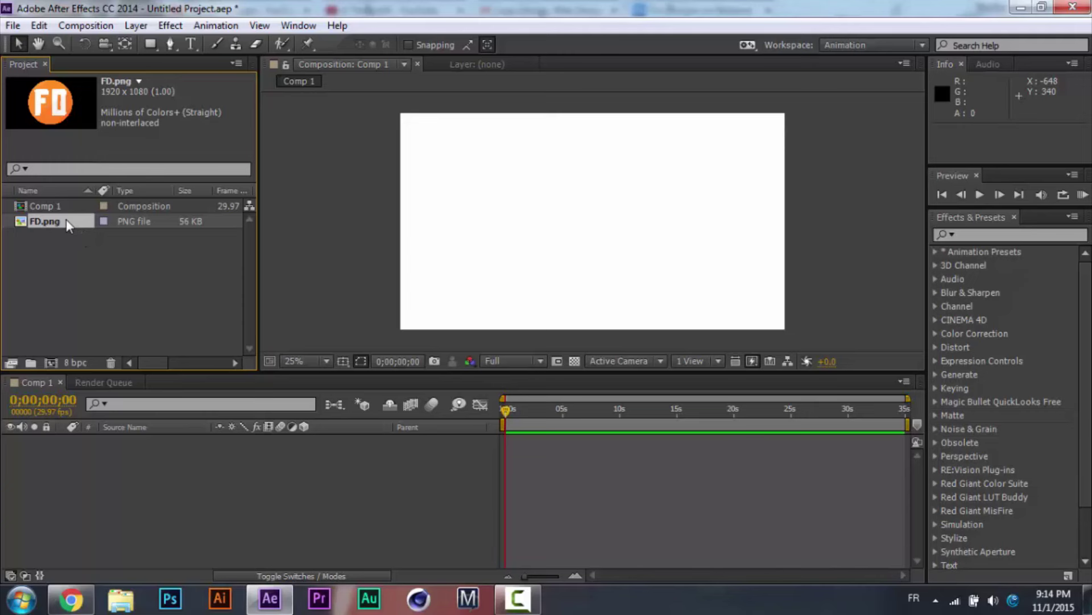
# Add FD.png as a layer in Comp 1 and scale it to 96%.
pyautogui.moveTo(66, 220); pyautogui.dragTo(69, 447)
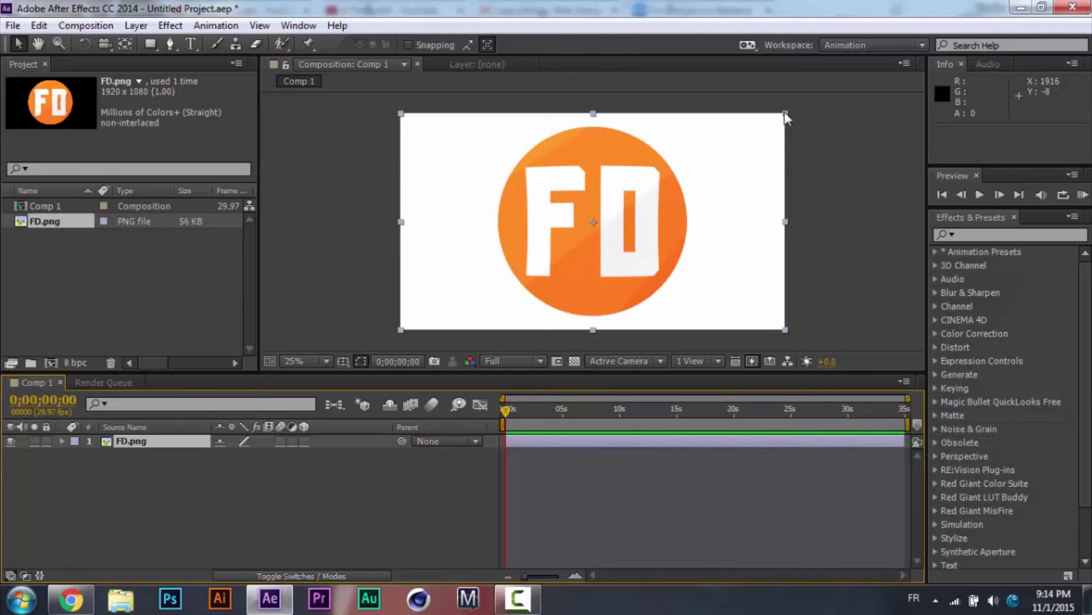
pyautogui.moveTo(786, 112)
pyautogui.mouseDown()
pyautogui.moveTo(774, 126)
pyautogui.moveTo(787, 115)
pyautogui.mouseUp()
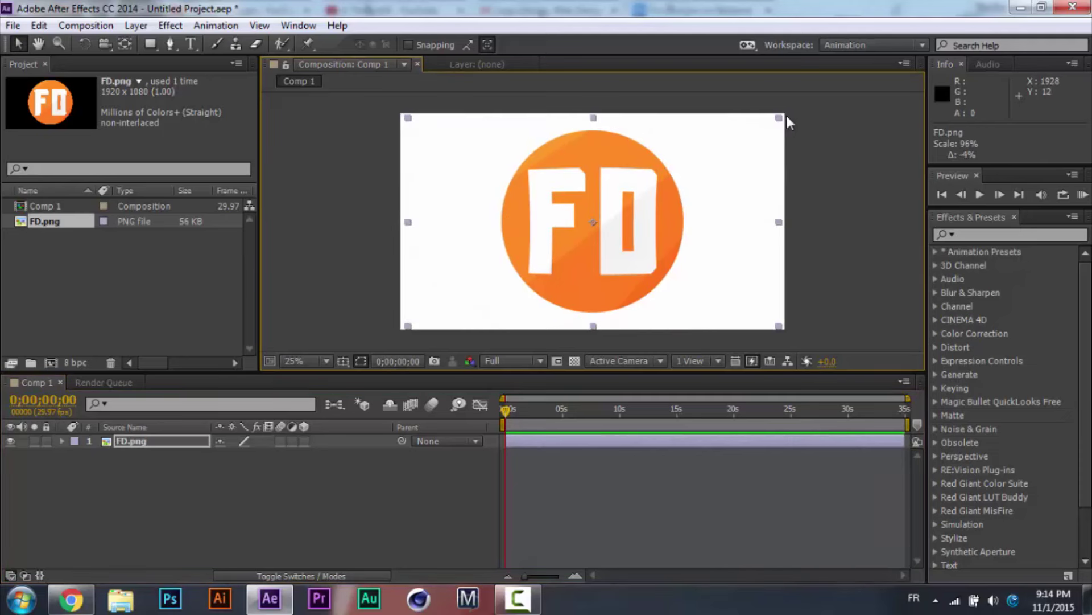
pyautogui.moveTo(787, 115); pyautogui.dragTo(763, 203)
pyautogui.hotkey('ctrl', 'z')
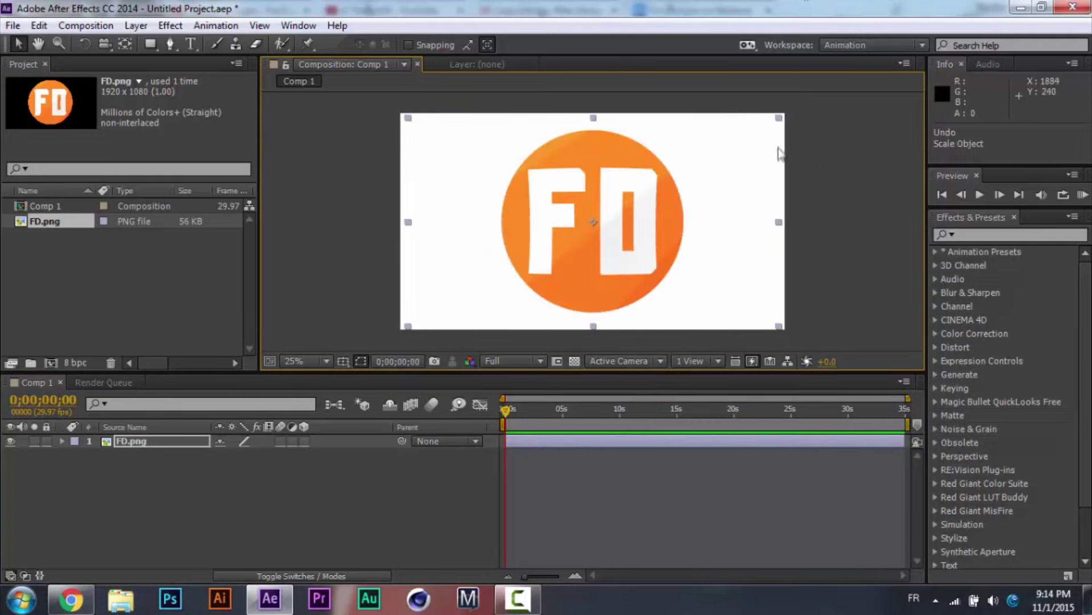
# Scale the FD.png layer in Comp 1 to about 65.5% and place the logo near the composition centre, at about 952, 548.
pyautogui.moveTo(780, 121); pyautogui.dragTo(780, 125)
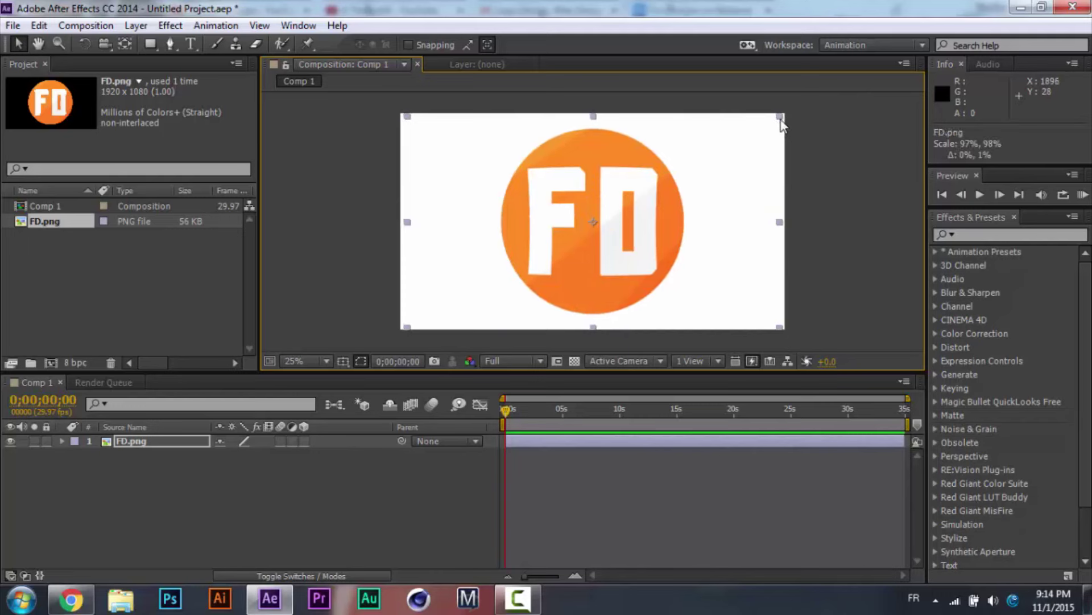
pyautogui.moveTo(780, 124); pyautogui.dragTo(695, 168)
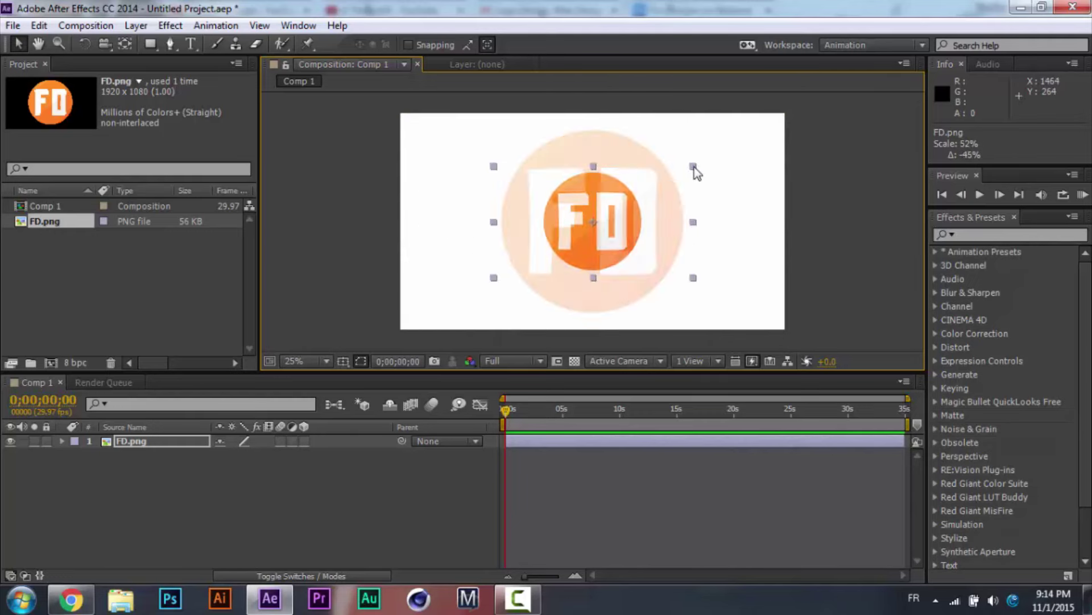
pyautogui.moveTo(620, 209); pyautogui.dragTo(627, 212)
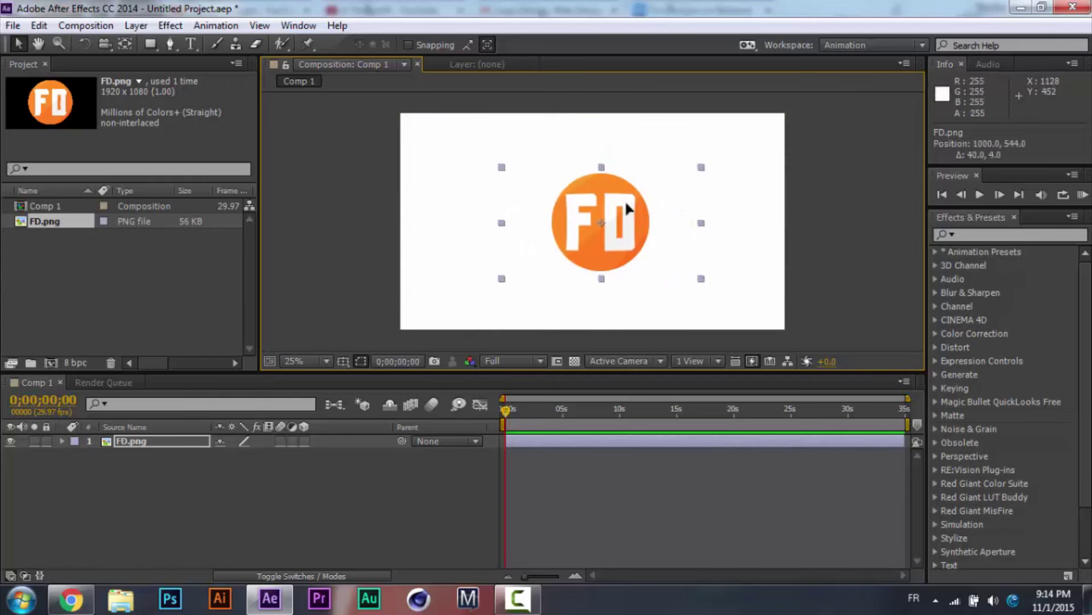
pyautogui.click(706, 174)
pyautogui.click(683, 182)
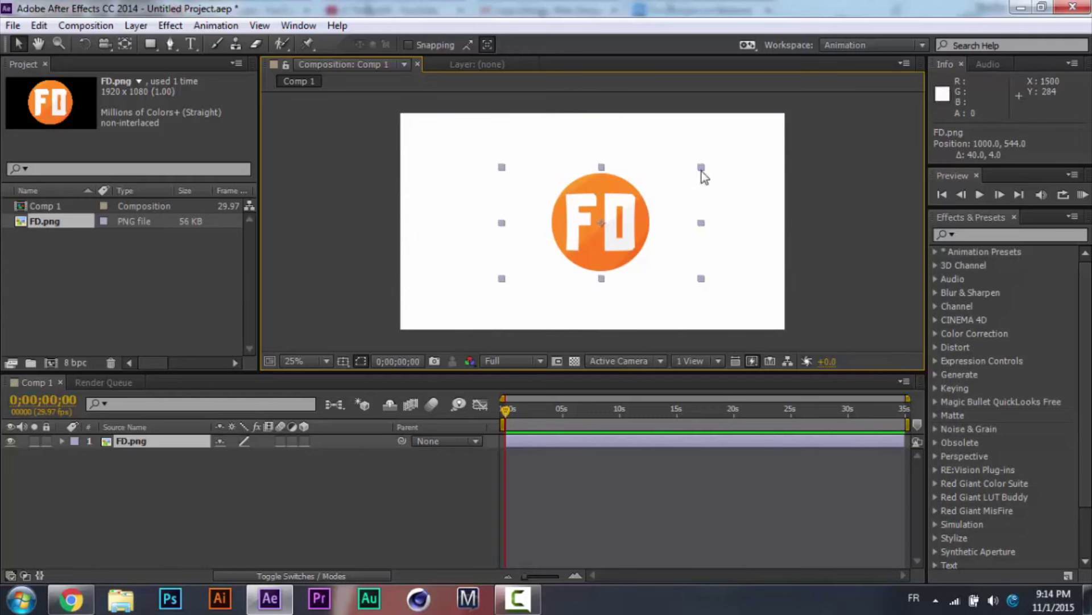
pyautogui.moveTo(700, 171); pyautogui.dragTo(730, 153)
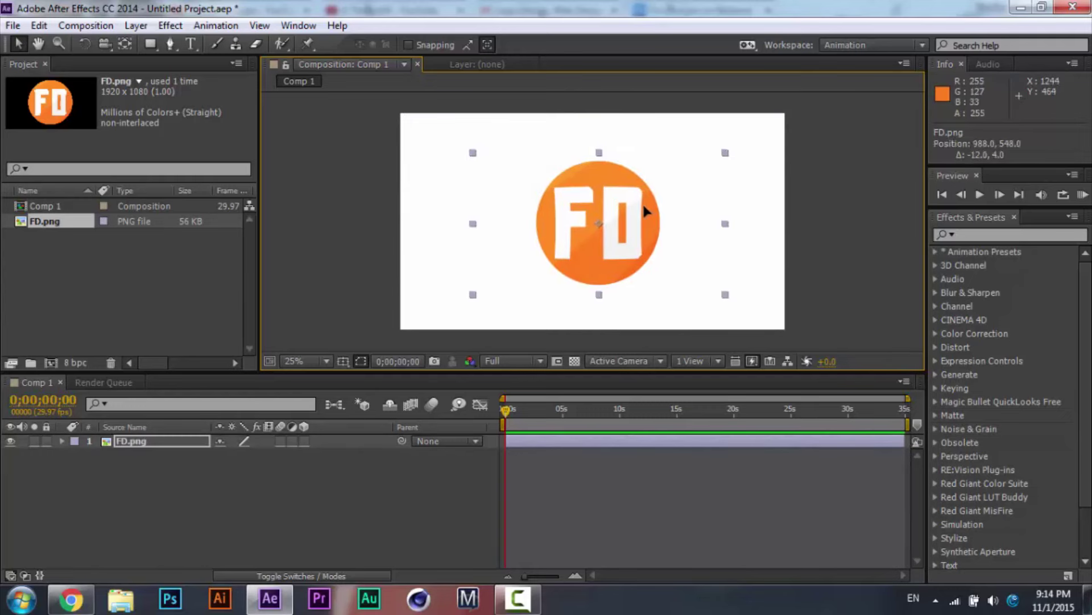
pyautogui.moveTo(645, 212); pyautogui.dragTo(635, 214)
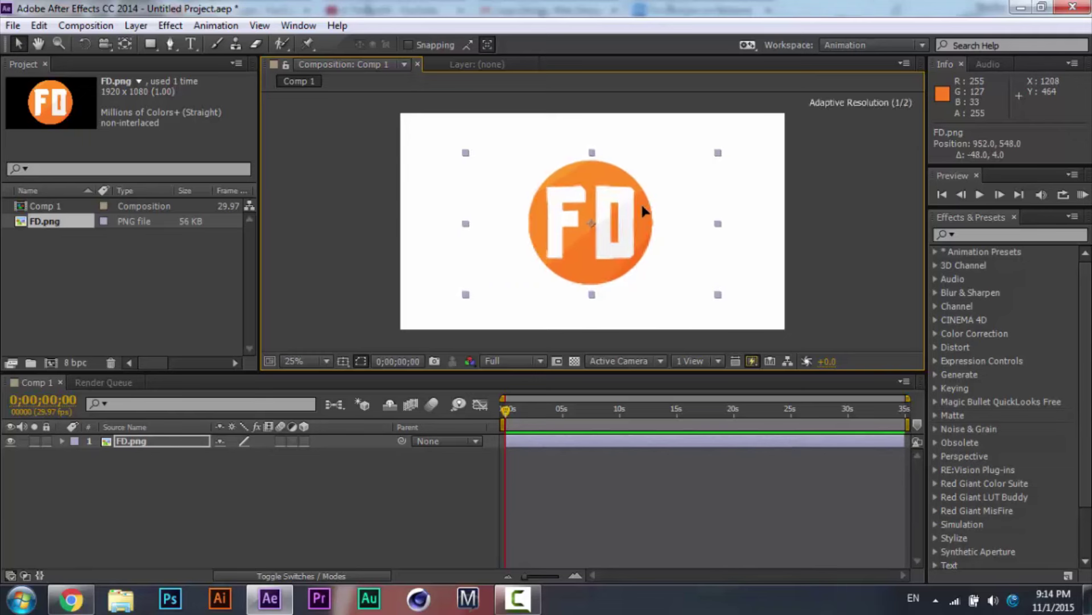
# Centre the logo at about 964, 536 using the Title/Action Safe overlay as reference, and hide the overlay.
pyautogui.click(343, 361)
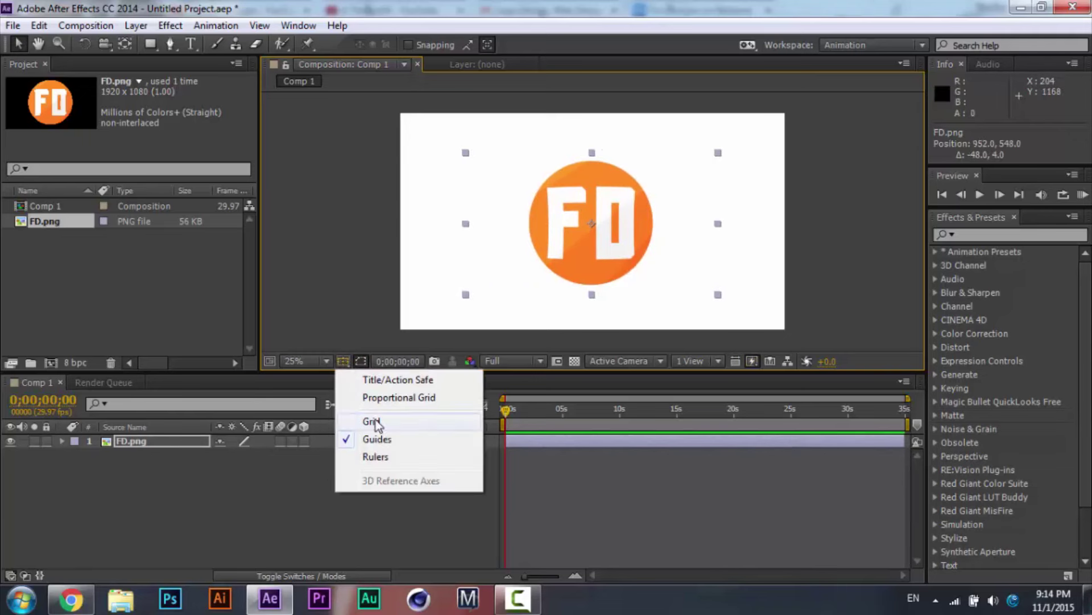
pyautogui.click(403, 379)
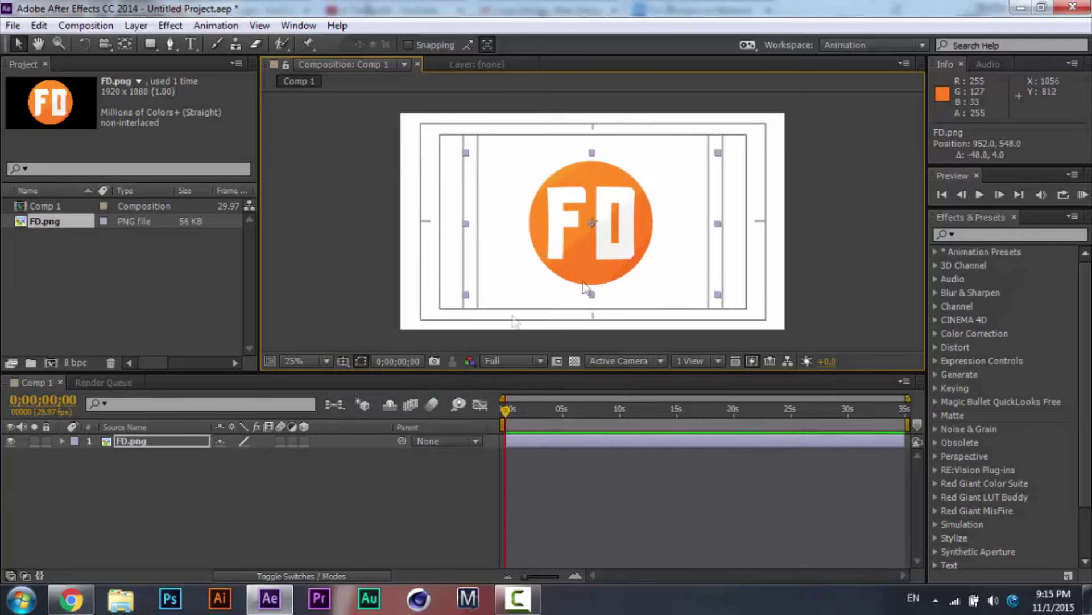
pyautogui.click(344, 361)
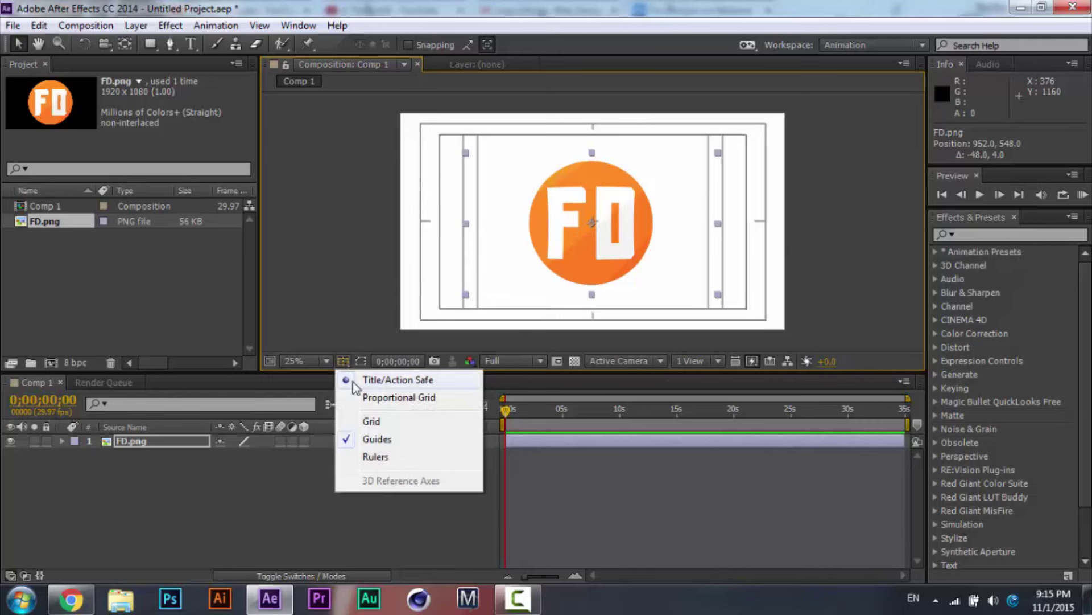
pyautogui.click(354, 386)
pyautogui.moveTo(589, 287)
pyautogui.mouseDown()
pyautogui.moveTo(578, 285)
pyautogui.moveTo(593, 287)
pyautogui.mouseUp()
pyautogui.click(344, 361)
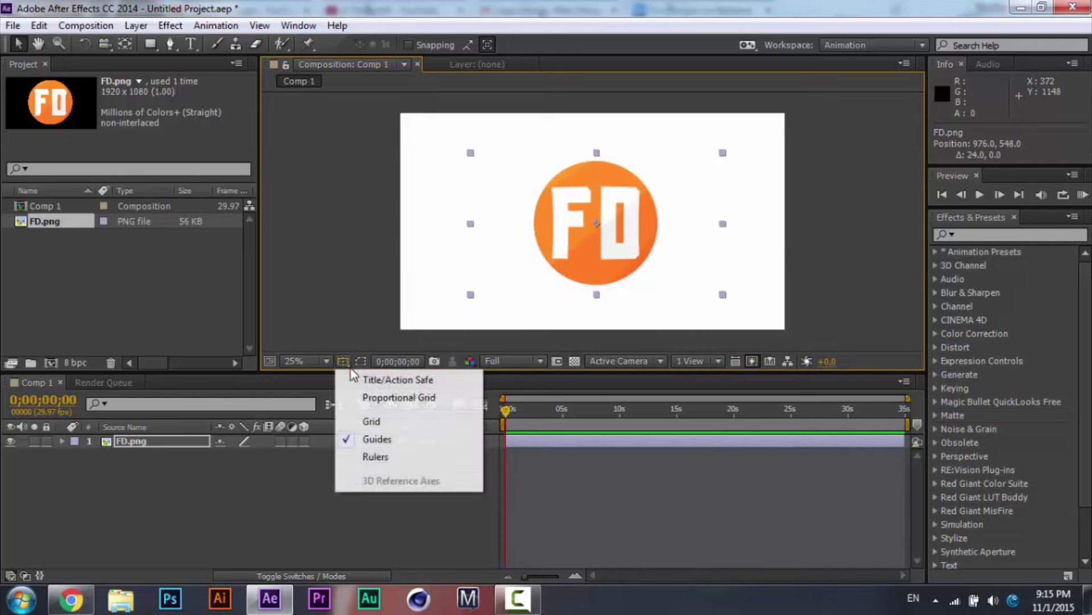
pyautogui.click(364, 379)
pyautogui.moveTo(574, 277); pyautogui.dragTo(575, 275)
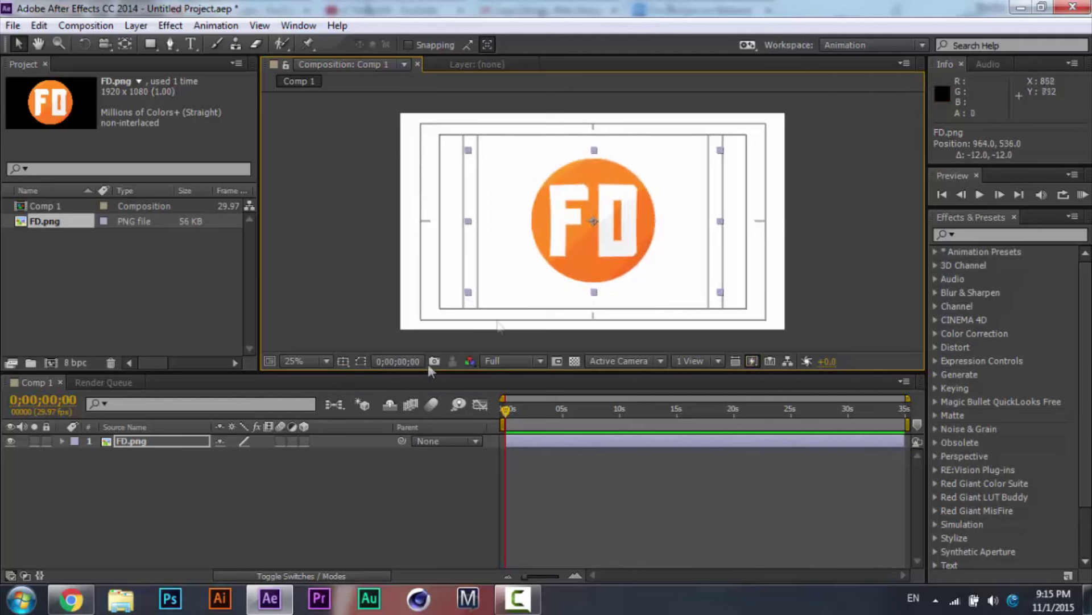
pyautogui.click(343, 361)
pyautogui.click(357, 379)
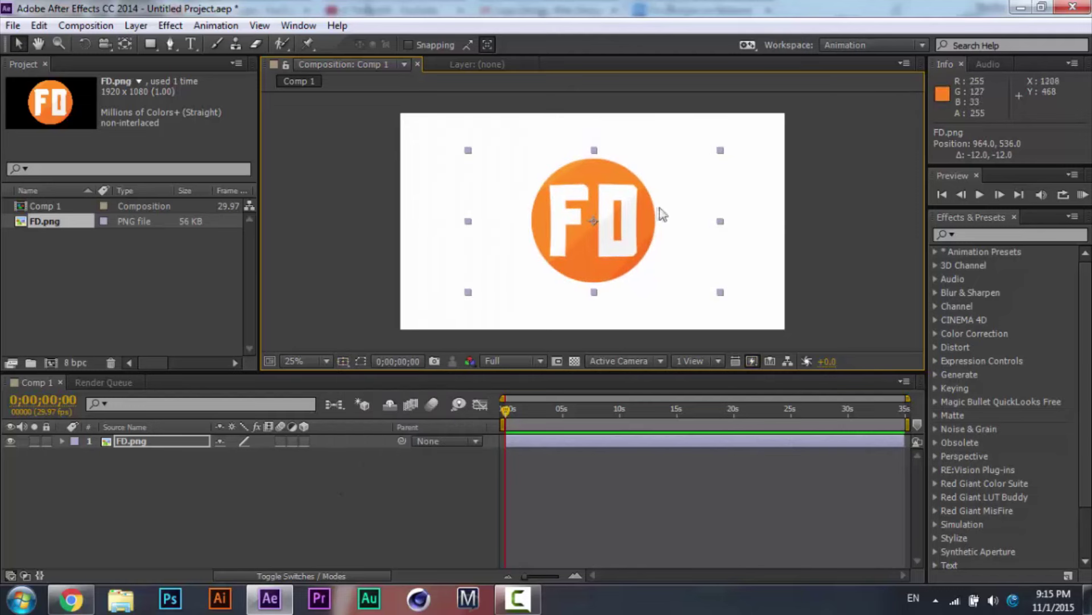
# Expand the FD.png layer's Transform properties and shift the logo around the composition centre to about 972, 532.
pyautogui.click(394, 235)
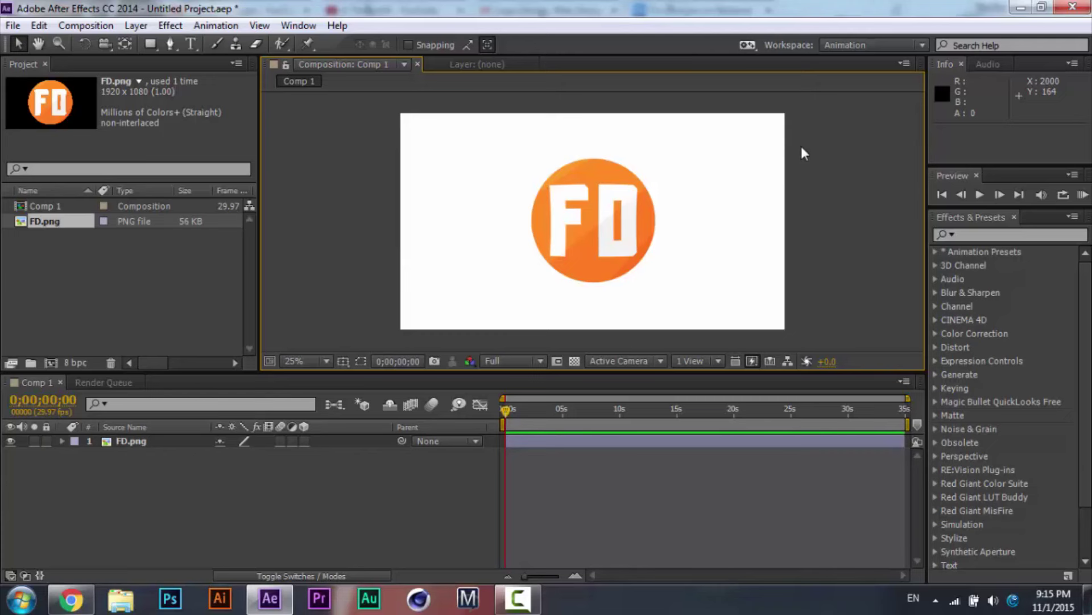
pyautogui.moveTo(801, 146); pyautogui.dragTo(853, 152)
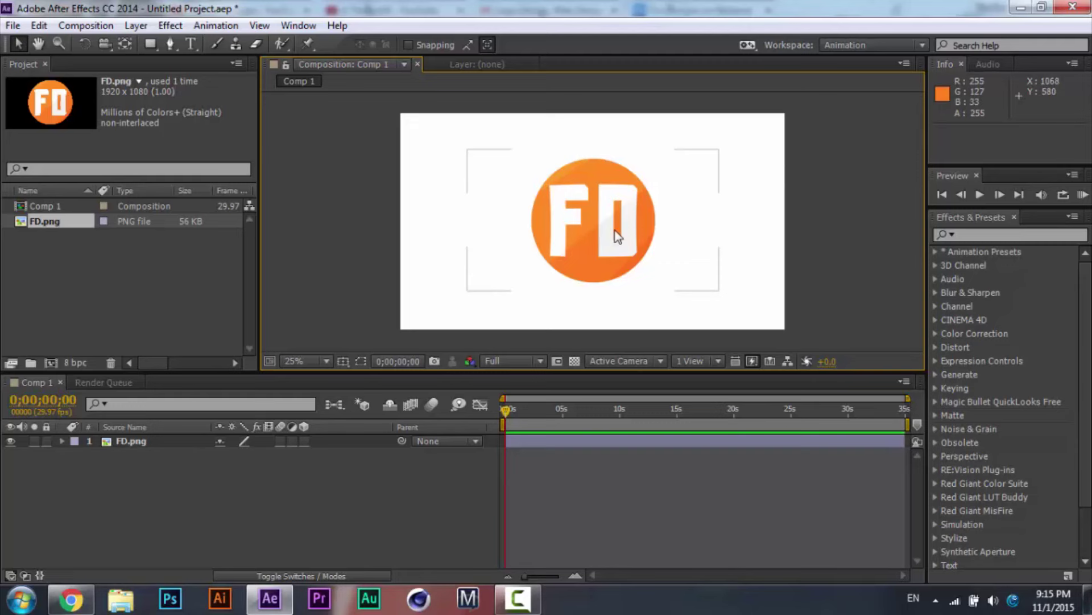
pyautogui.moveTo(617, 236); pyautogui.dragTo(566, 262)
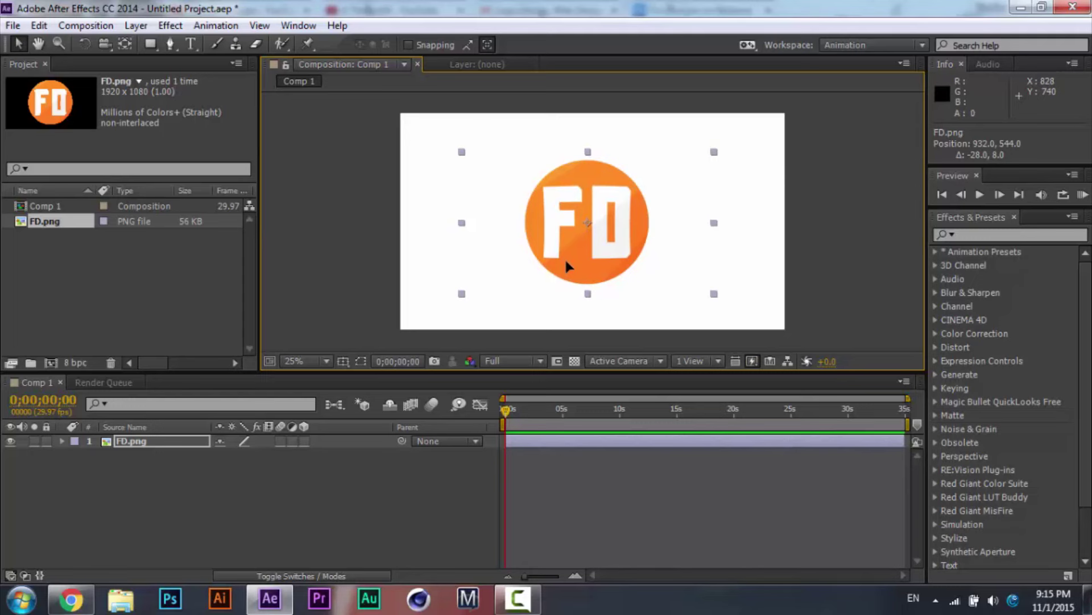
pyautogui.click(61, 442)
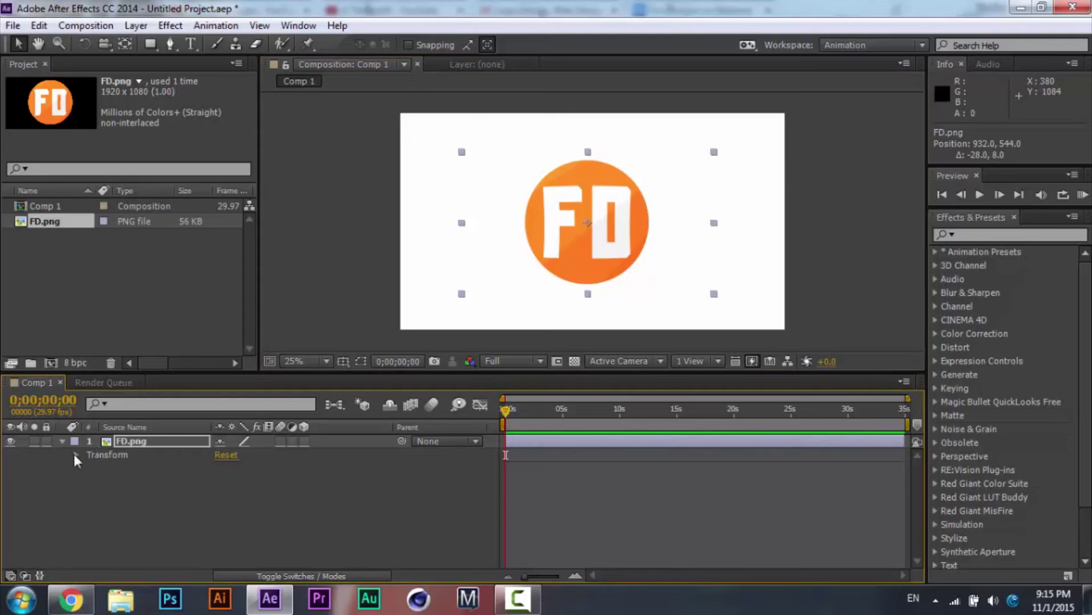
pyautogui.click(74, 454)
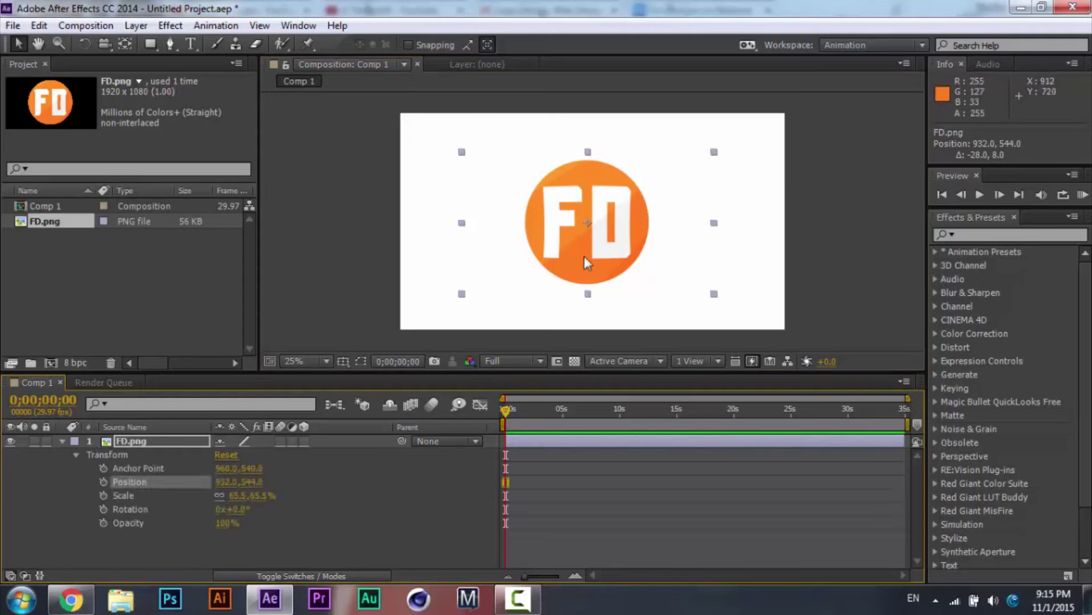
pyautogui.moveTo(594, 259); pyautogui.dragTo(604, 256)
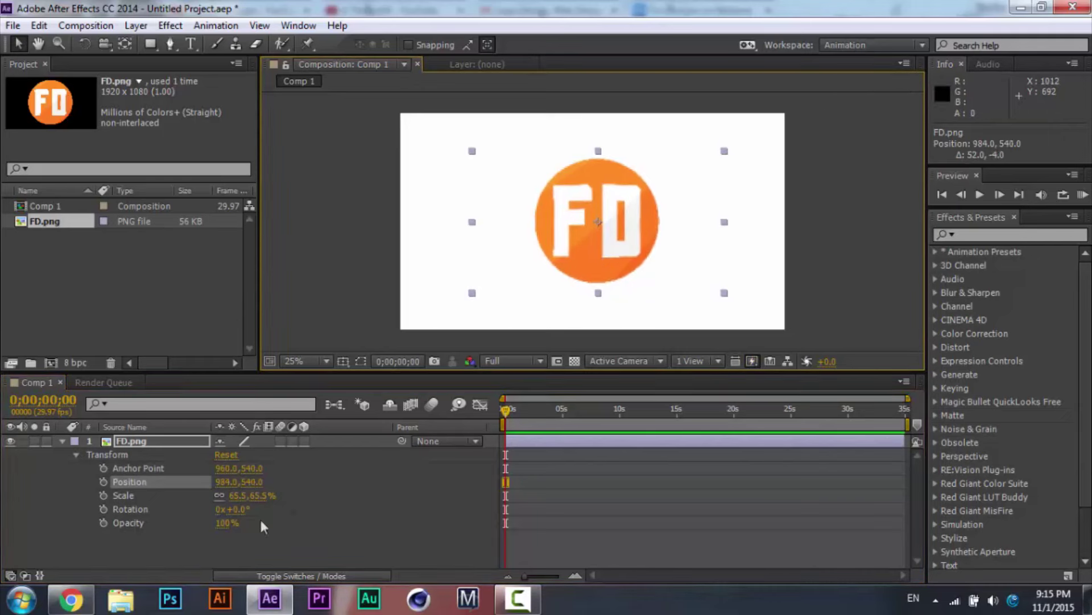
pyautogui.moveTo(598, 268); pyautogui.dragTo(595, 263)
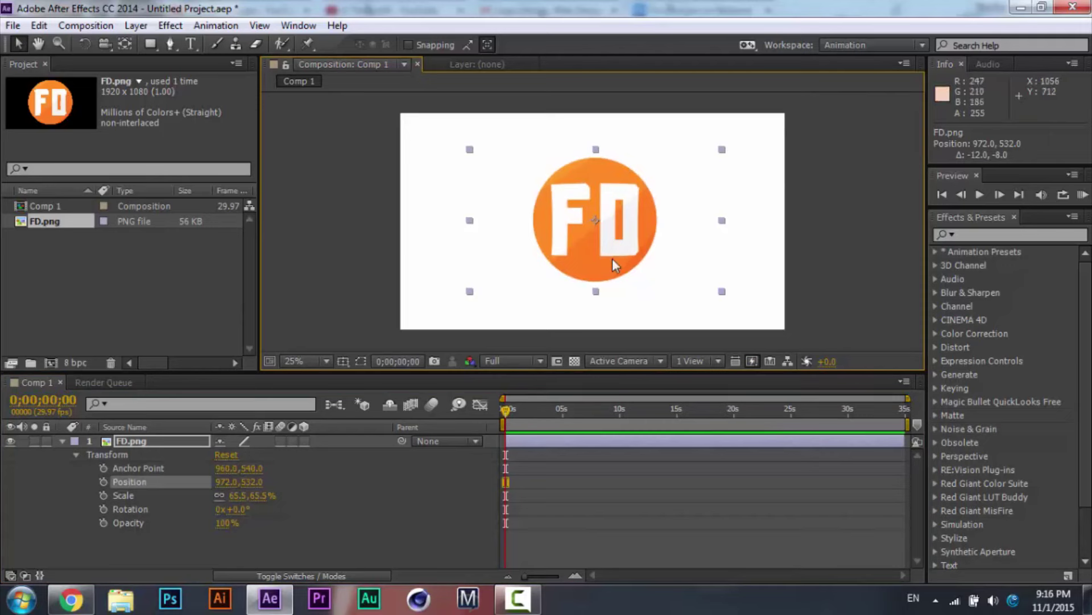
# Move the logo off the composition's left edge to about -424, 500 and set a Position keyframe at 0;00;00;00.
pyautogui.moveTo(613, 260)
pyautogui.mouseDown()
pyautogui.moveTo(350, 276)
pyautogui.moveTo(609, 255)
pyautogui.moveTo(614, 244)
pyautogui.moveTo(336, 254)
pyautogui.moveTo(632, 251)
pyautogui.moveTo(407, 265)
pyautogui.moveTo(361, 265)
pyautogui.moveTo(578, 244)
pyautogui.moveTo(631, 255)
pyautogui.mouseUp()
pyautogui.moveTo(524, 251); pyautogui.dragTo(331, 253)
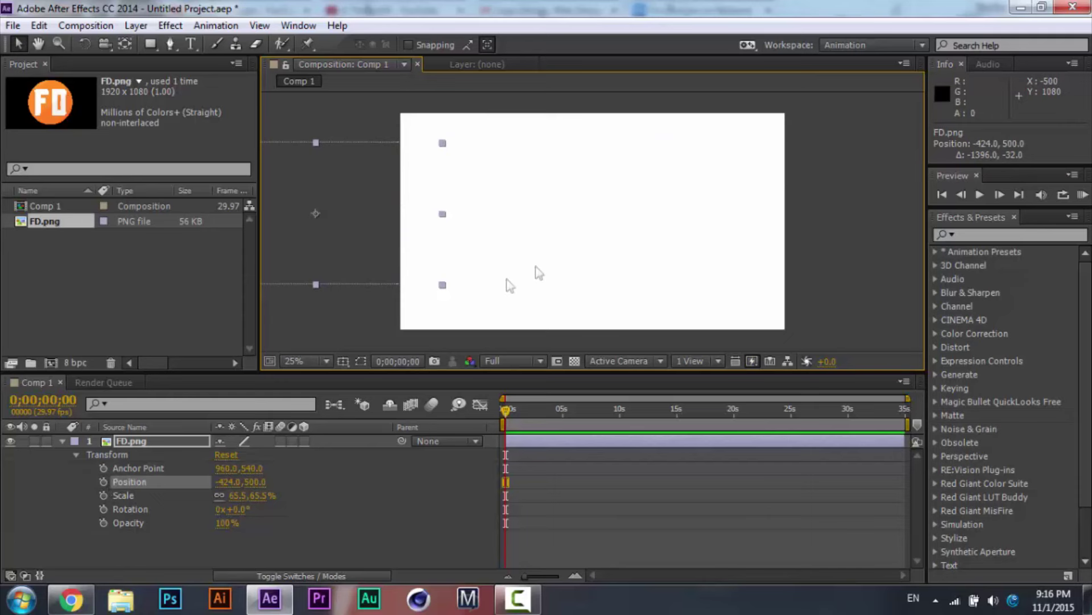
pyautogui.click(103, 482)
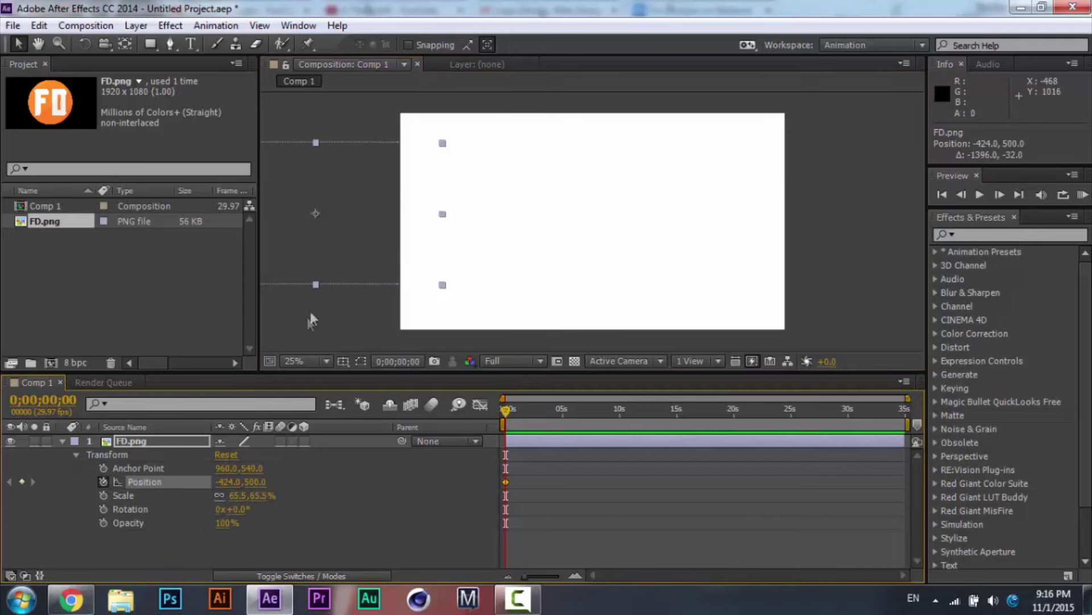
pyautogui.click(506, 482)
pyautogui.moveTo(509, 481); pyautogui.dragTo(504, 483)
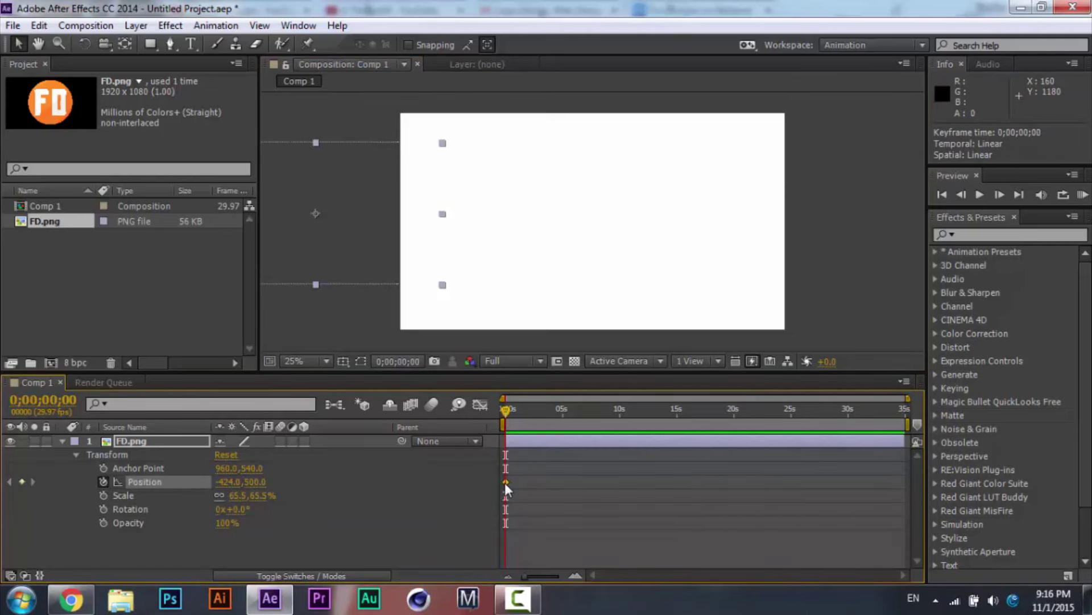
# Replace the open Comp 1 with a new composition made from FD.png and scale its logo layer to about 54%.
pyautogui.hotkey('ctrl', 'w')
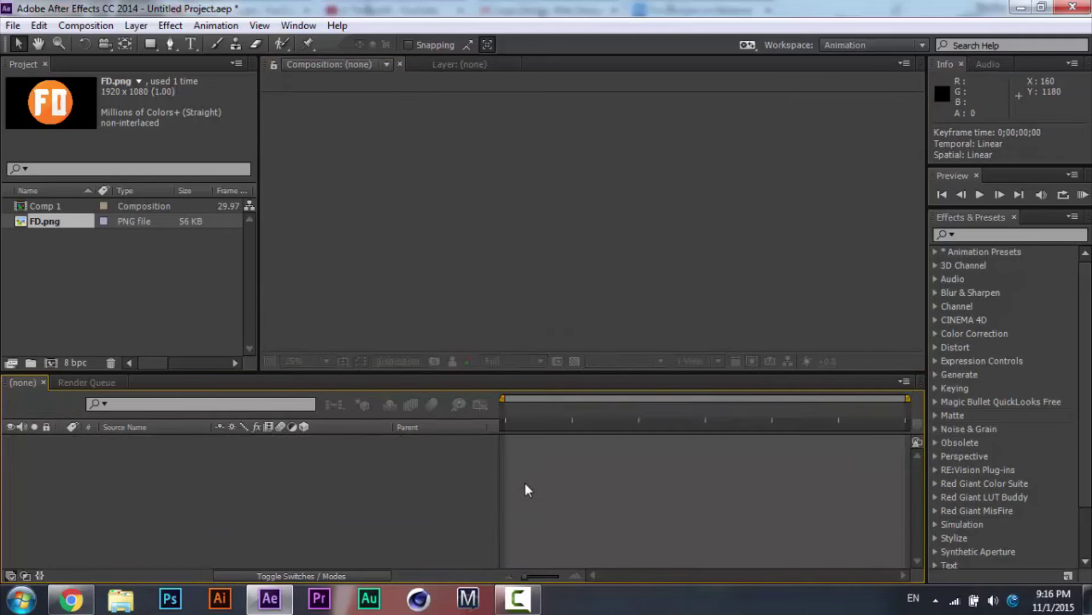
pyautogui.moveTo(67, 225); pyautogui.dragTo(124, 487)
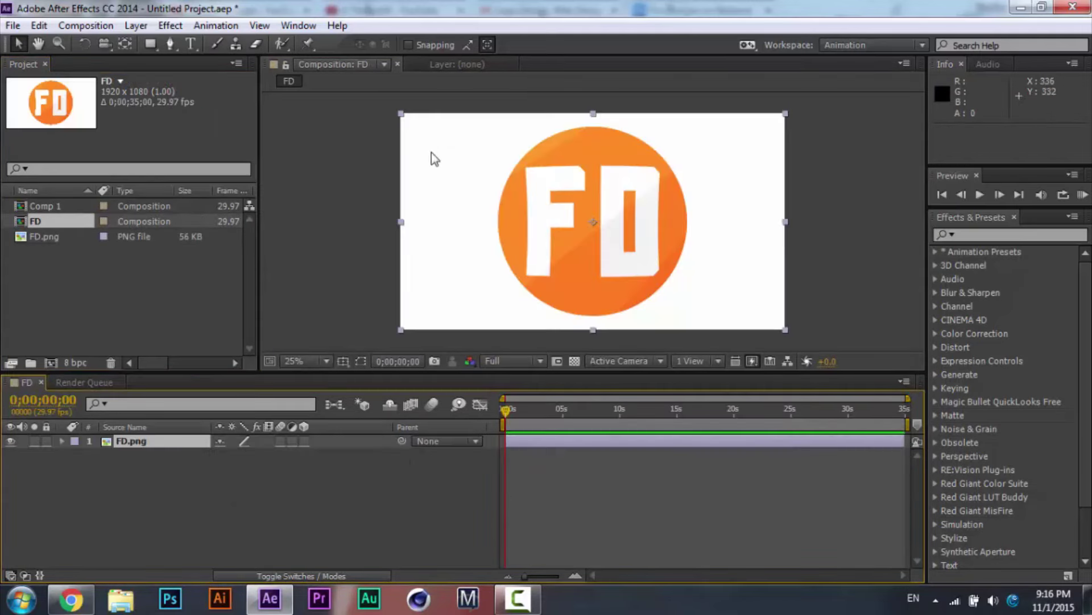
pyautogui.moveTo(403, 115); pyautogui.dragTo(425, 141)
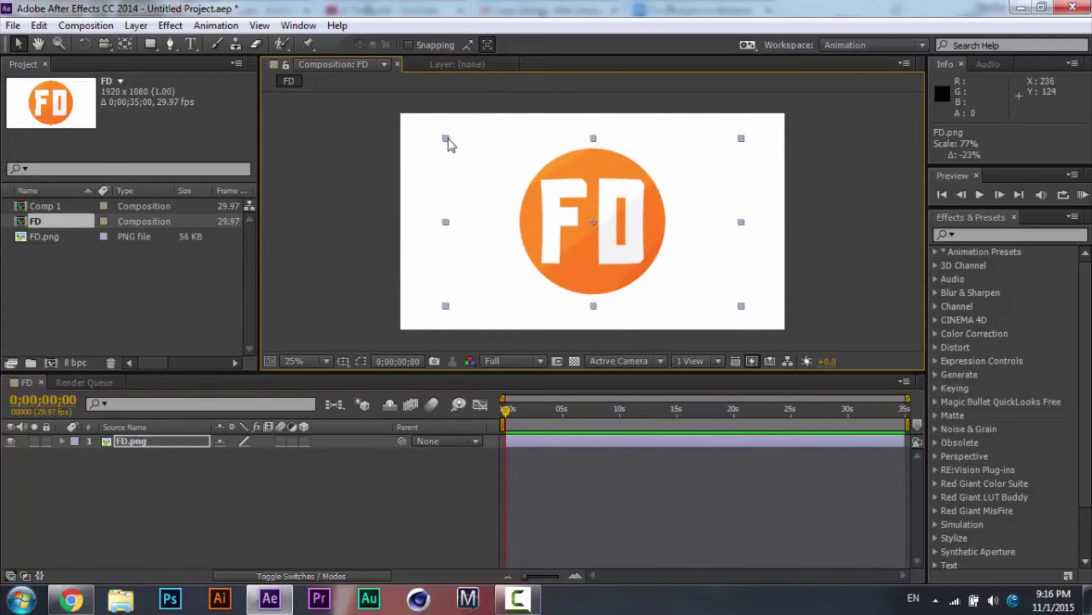
pyautogui.moveTo(449, 140); pyautogui.dragTo(459, 146)
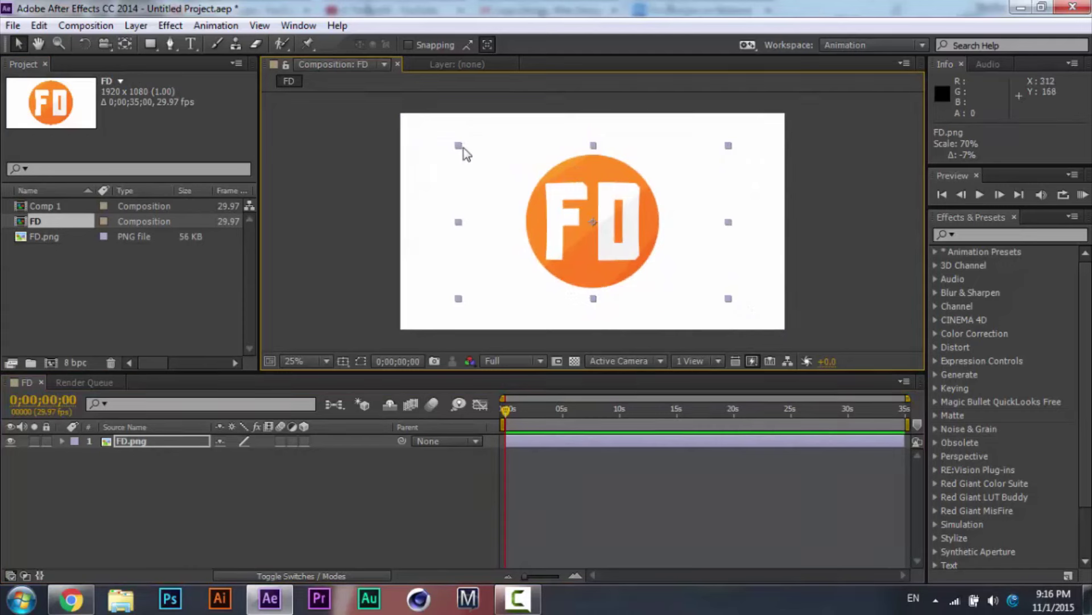
pyautogui.moveTo(459, 147); pyautogui.dragTo(489, 165)
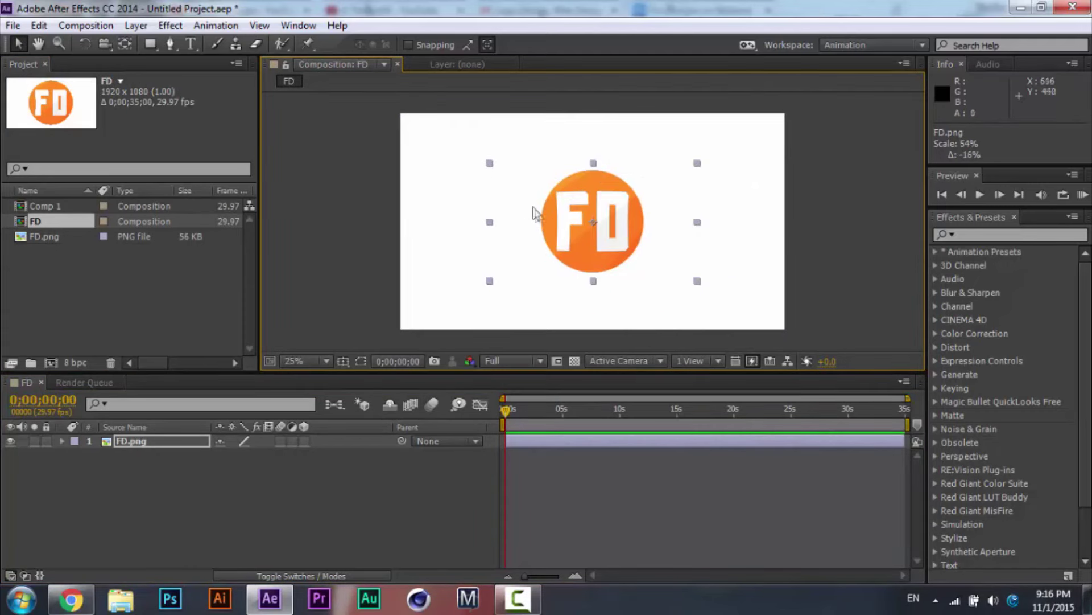
# Move the logo off the composition's left edge to about -296, 556 and set a Position keyframe at 0;00;00;00.
pyautogui.moveTo(541, 218); pyautogui.dragTo(283, 222)
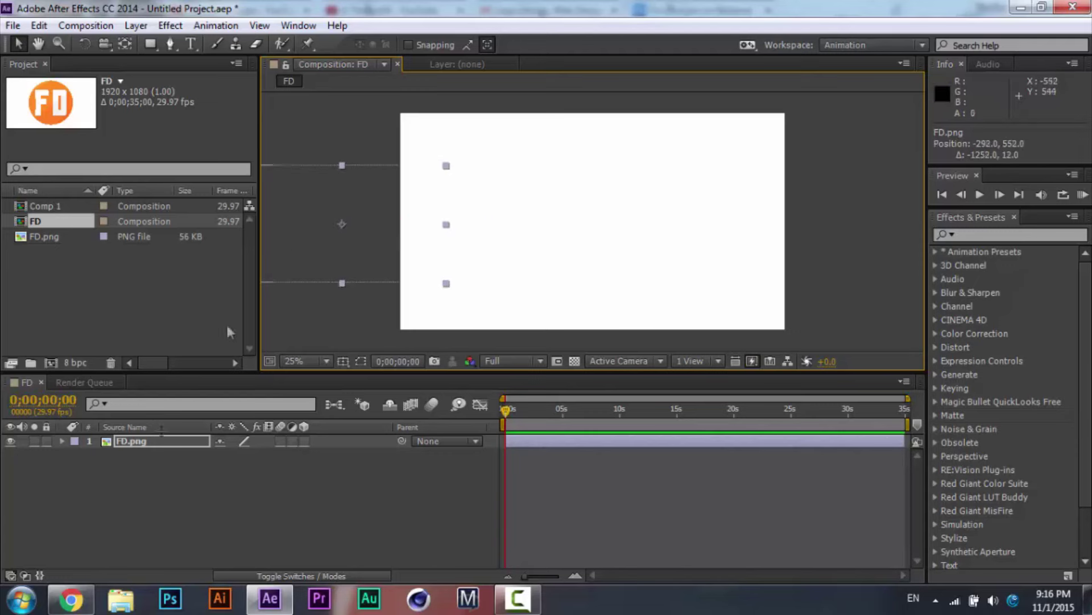
pyautogui.click(62, 441)
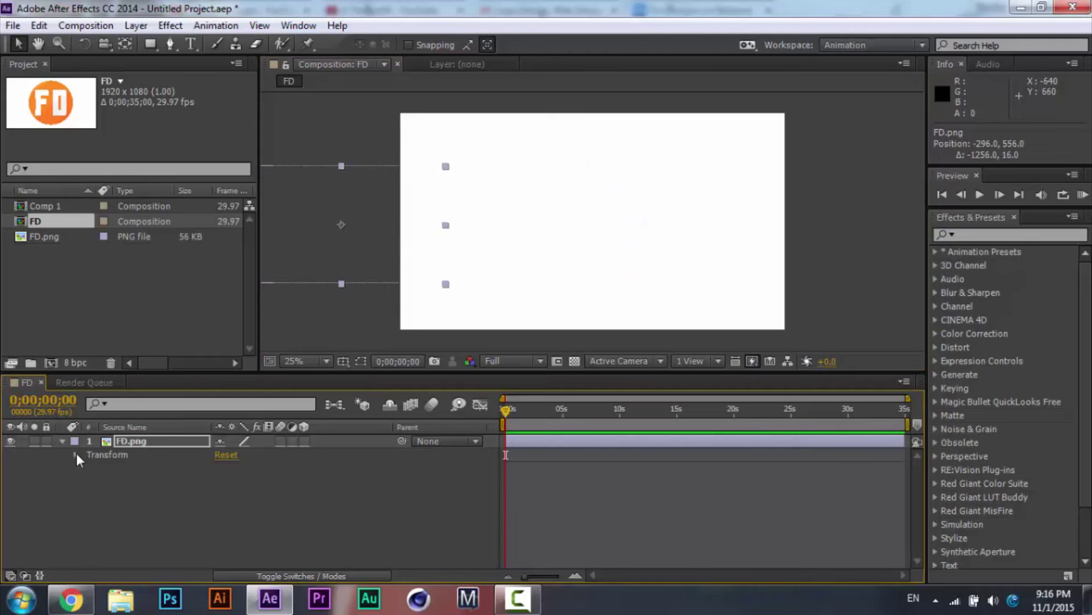
pyautogui.click(76, 454)
pyautogui.click(102, 481)
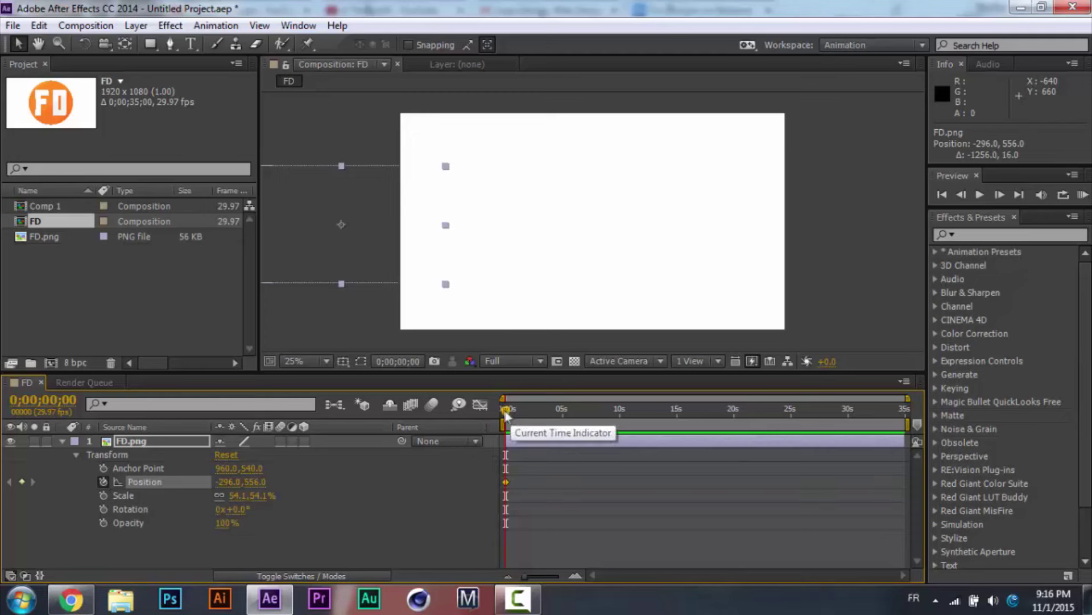
# Move the logo to the composition centre at about 972, 560 at 0;00;01;11, adding its end Position keyframe.
pyautogui.moveTo(505, 410); pyautogui.dragTo(516, 411)
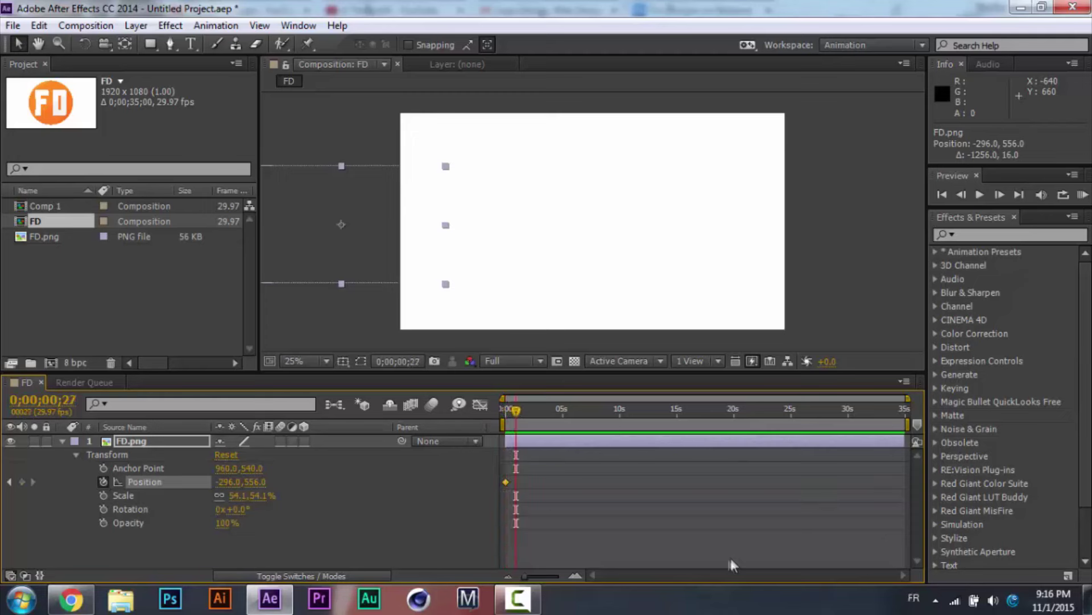
pyautogui.moveTo(904, 398); pyautogui.dragTo(536, 398)
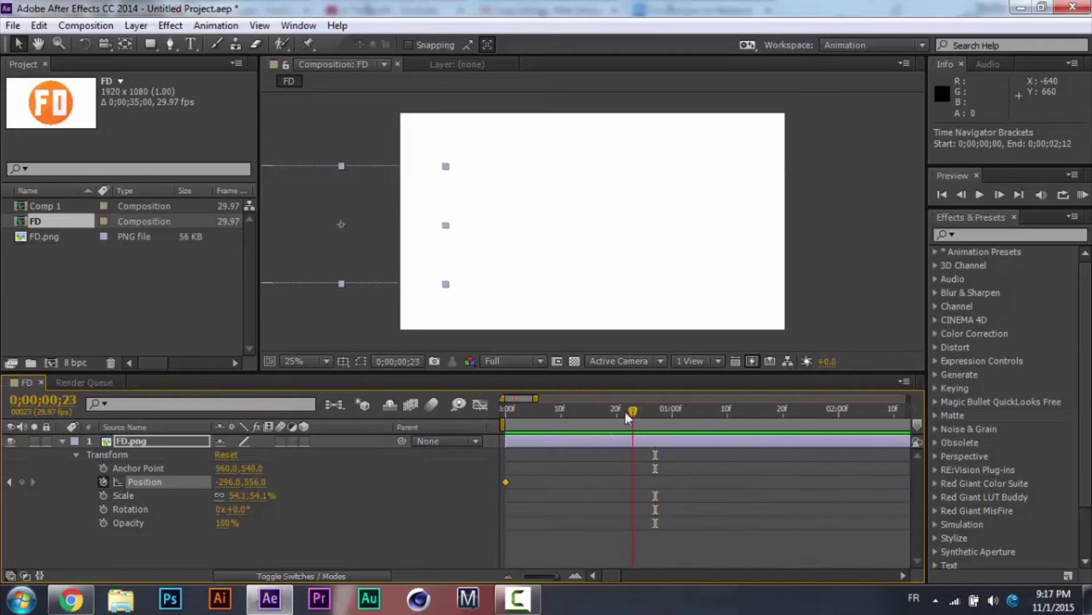
pyautogui.moveTo(748, 420); pyautogui.dragTo(828, 427)
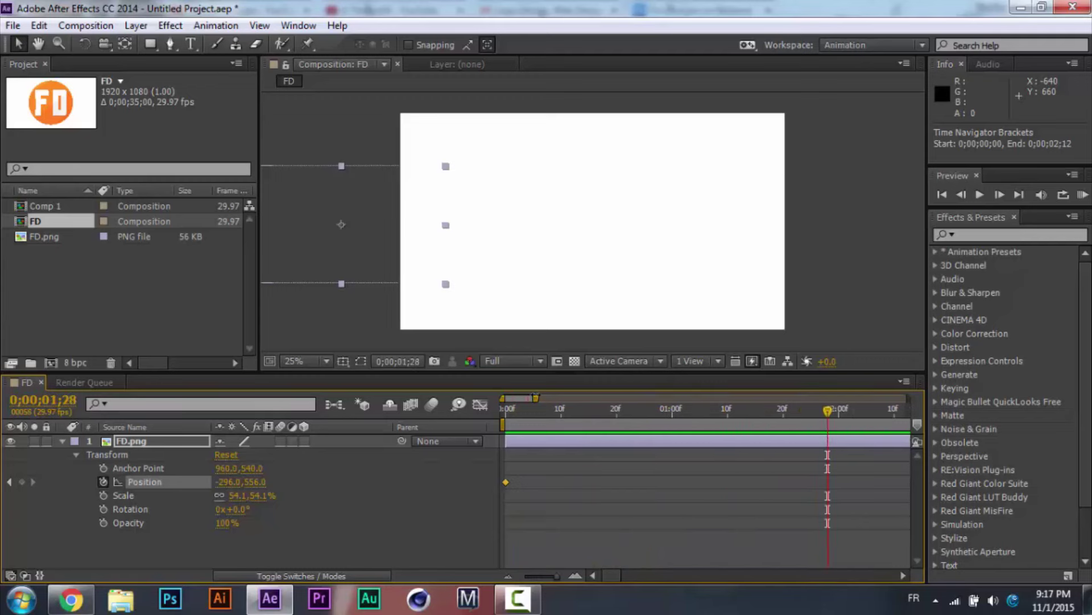
pyautogui.press('-')
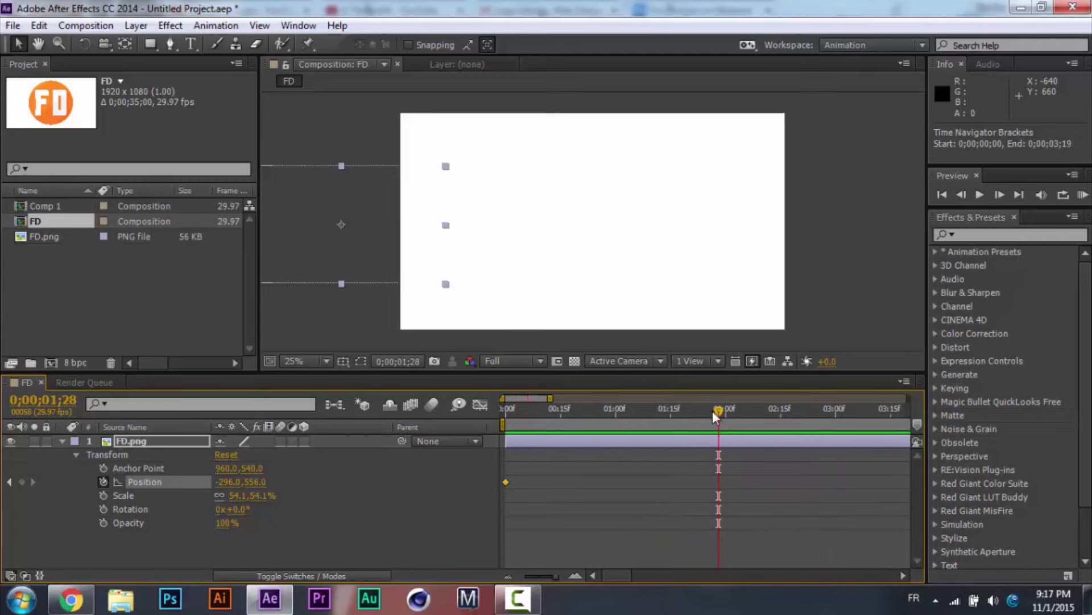
pyautogui.moveTo(667, 418); pyautogui.dragTo(655, 412)
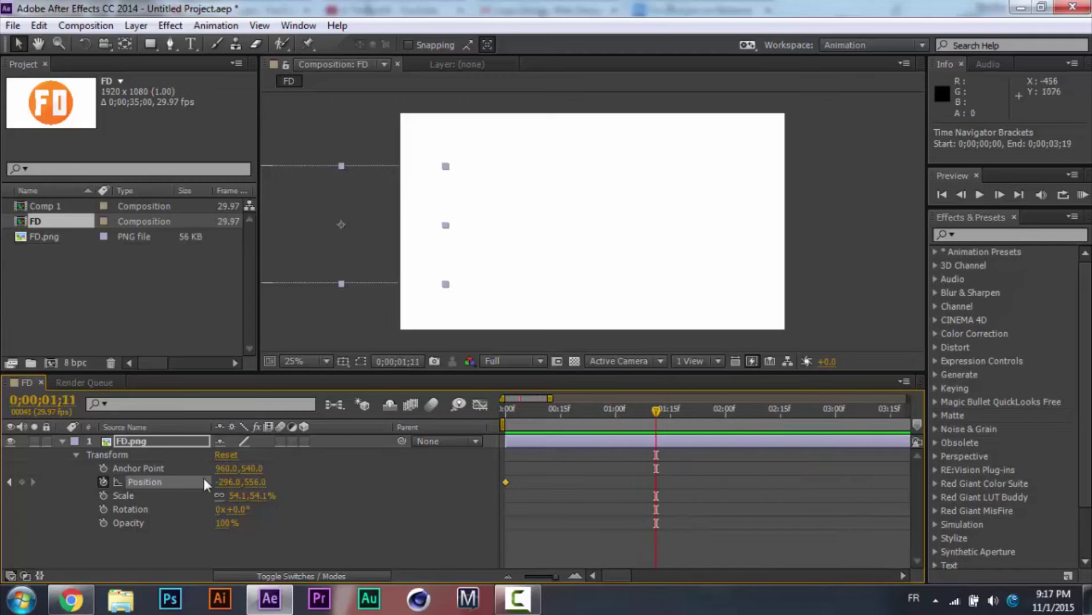
pyautogui.moveTo(373, 234); pyautogui.dragTo(574, 231)
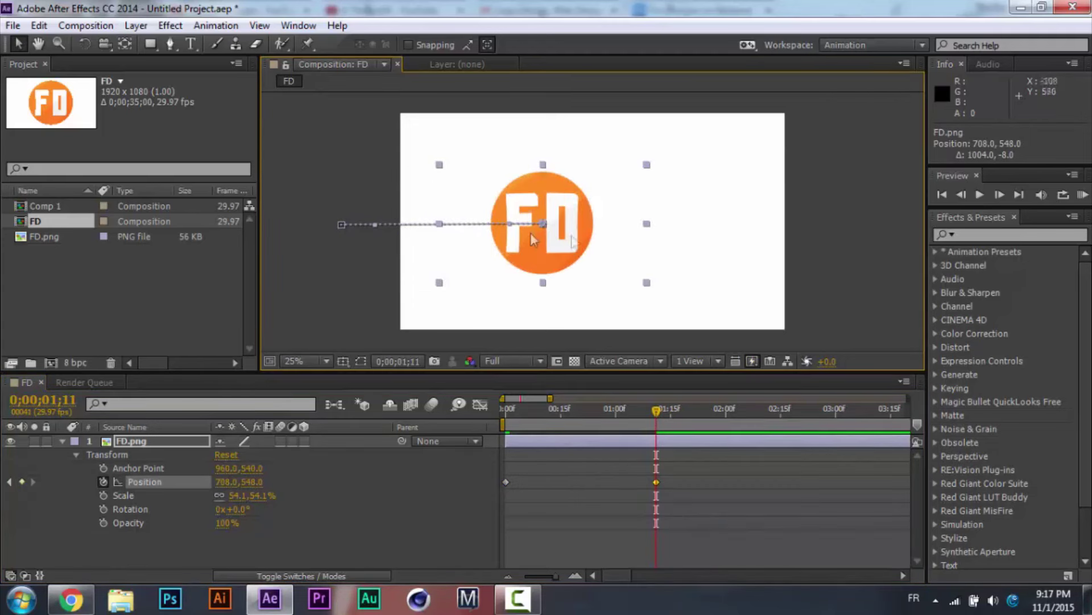
pyautogui.moveTo(514, 261); pyautogui.dragTo(561, 263)
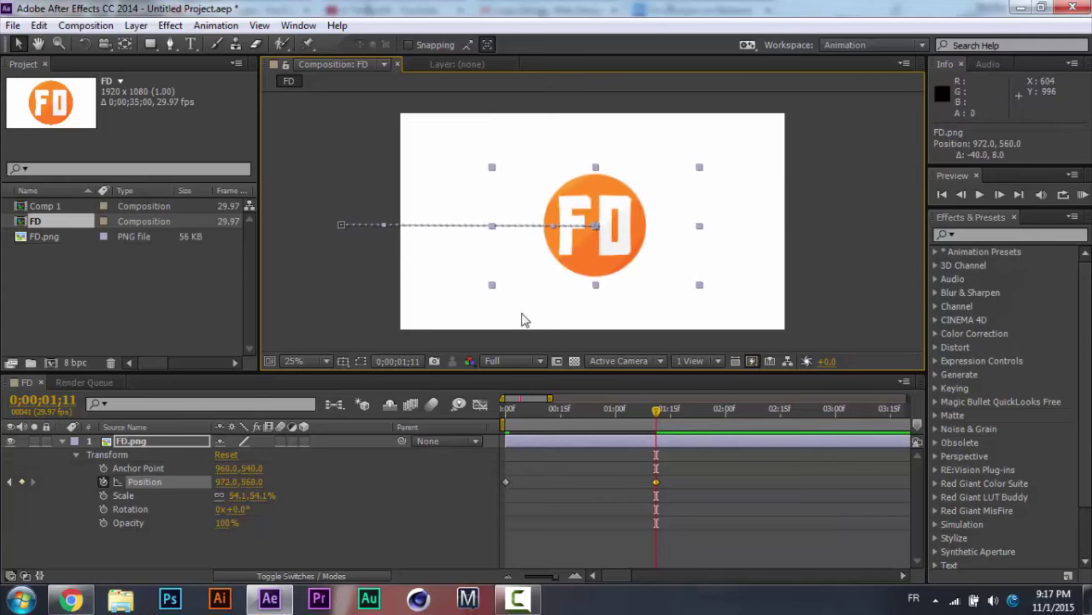
pyautogui.click(521, 313)
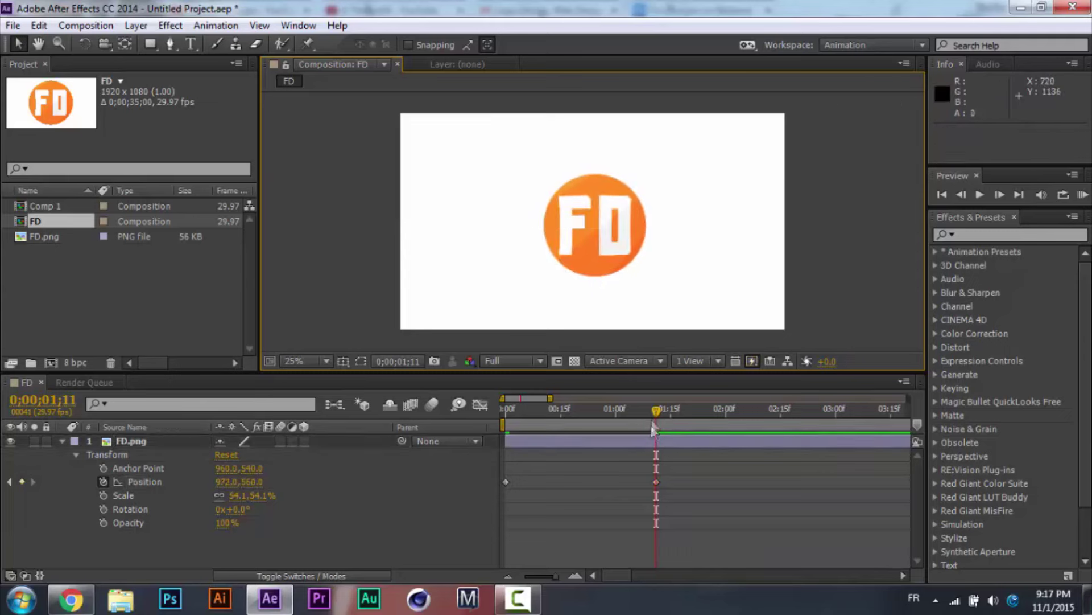
# Select the start and end Position keyframes in turn to review the logo's motion path.
pyautogui.moveTo(513, 493); pyautogui.dragTo(685, 487)
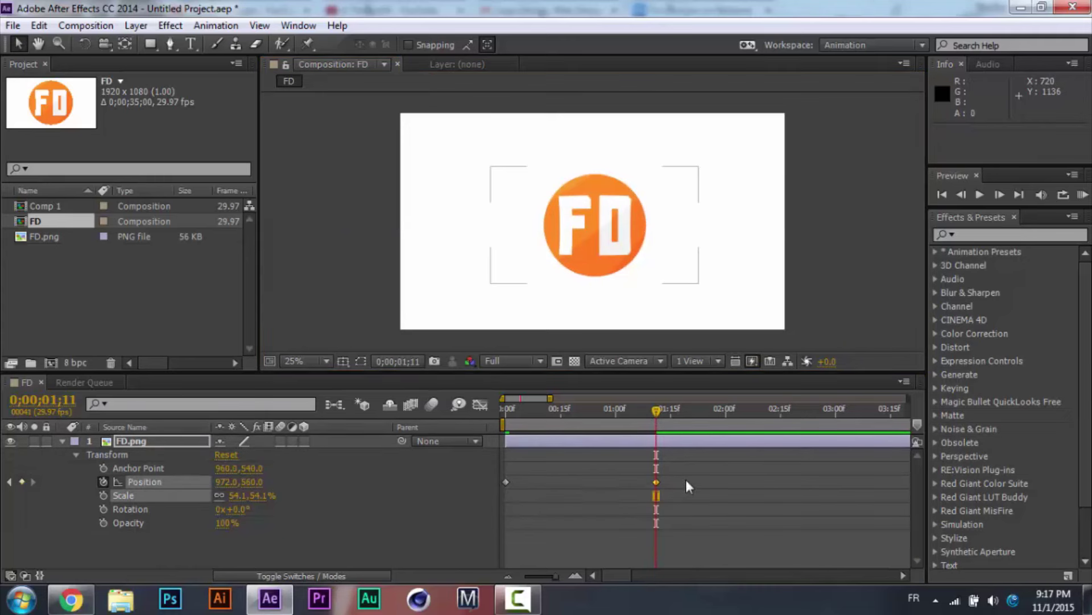
pyautogui.click(540, 494)
pyautogui.click(506, 482)
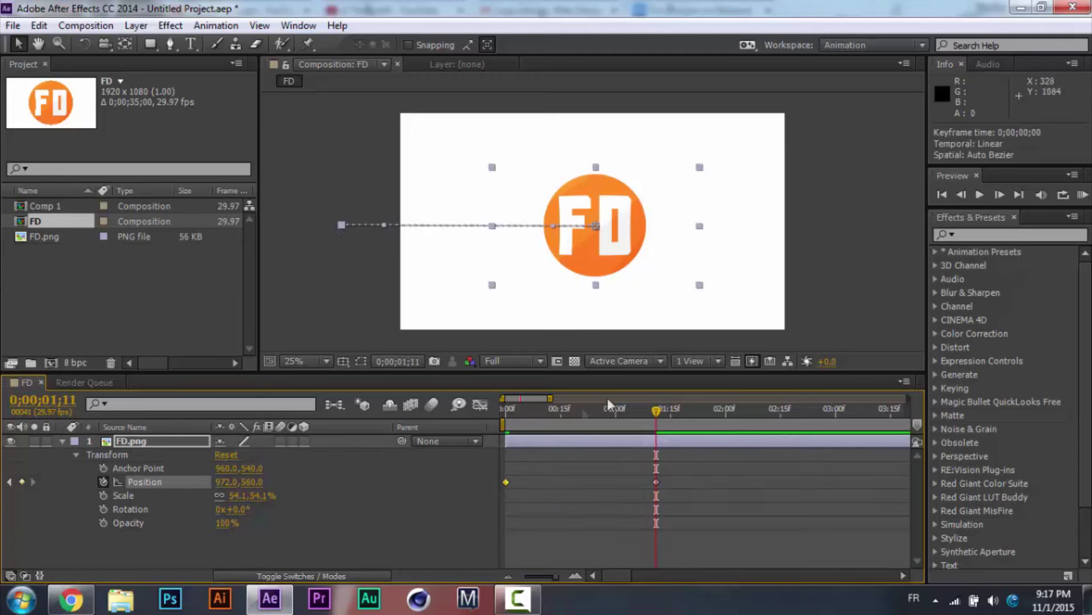
pyautogui.click(658, 482)
# Preview the logo's slide-in repeatedly from the composition's first frame to judge its speed.
pyautogui.moveTo(654, 422); pyautogui.dragTo(546, 418)
pyautogui.moveTo(524, 414); pyautogui.dragTo(489, 416)
pyautogui.click(846, 247)
pyautogui.click(984, 193)
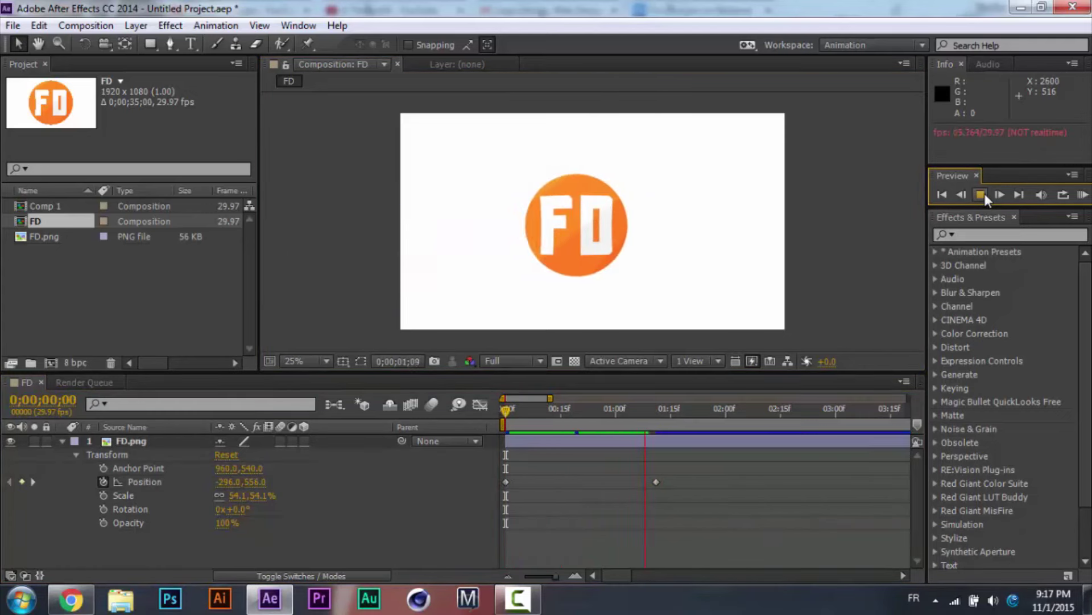
pyautogui.click(650, 412)
pyautogui.moveTo(639, 411); pyautogui.dragTo(495, 408)
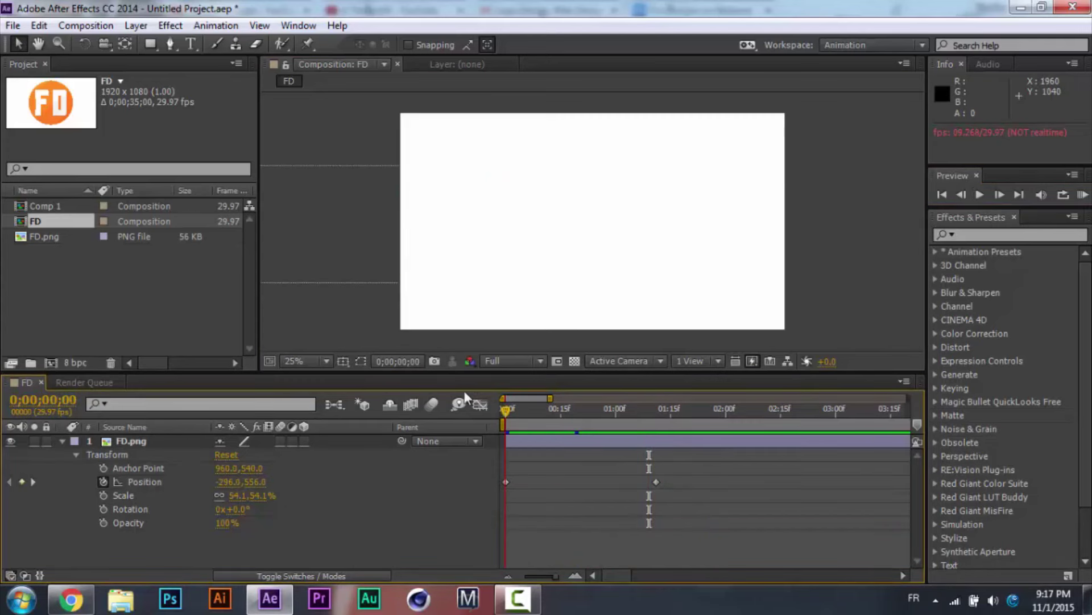
pyautogui.click(981, 195)
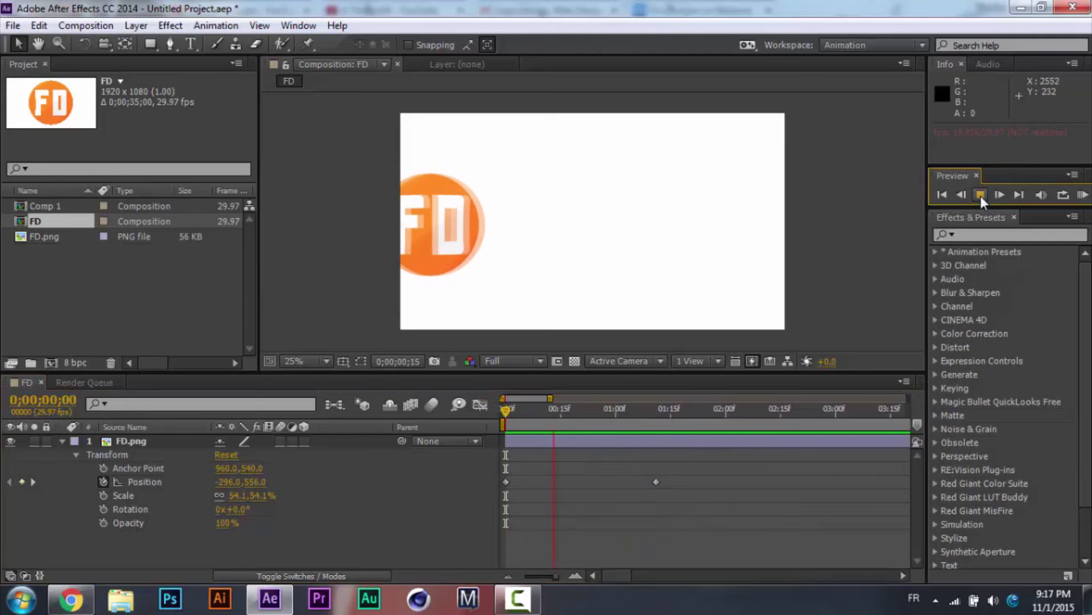
pyautogui.click(981, 196)
pyautogui.moveTo(706, 419); pyautogui.dragTo(505, 430)
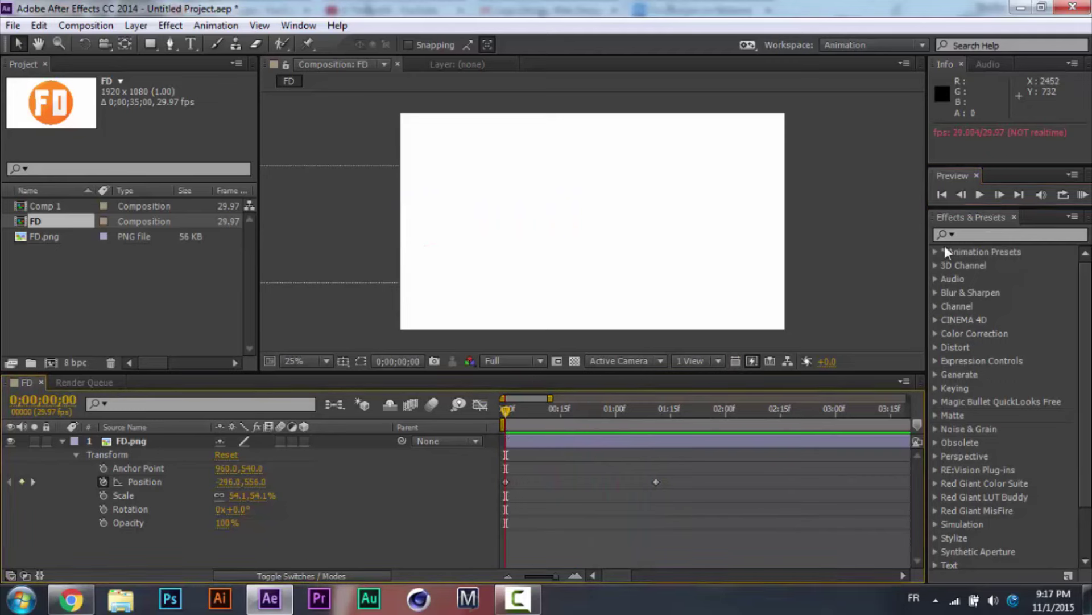
pyautogui.click(979, 194)
pyautogui.click(979, 194)
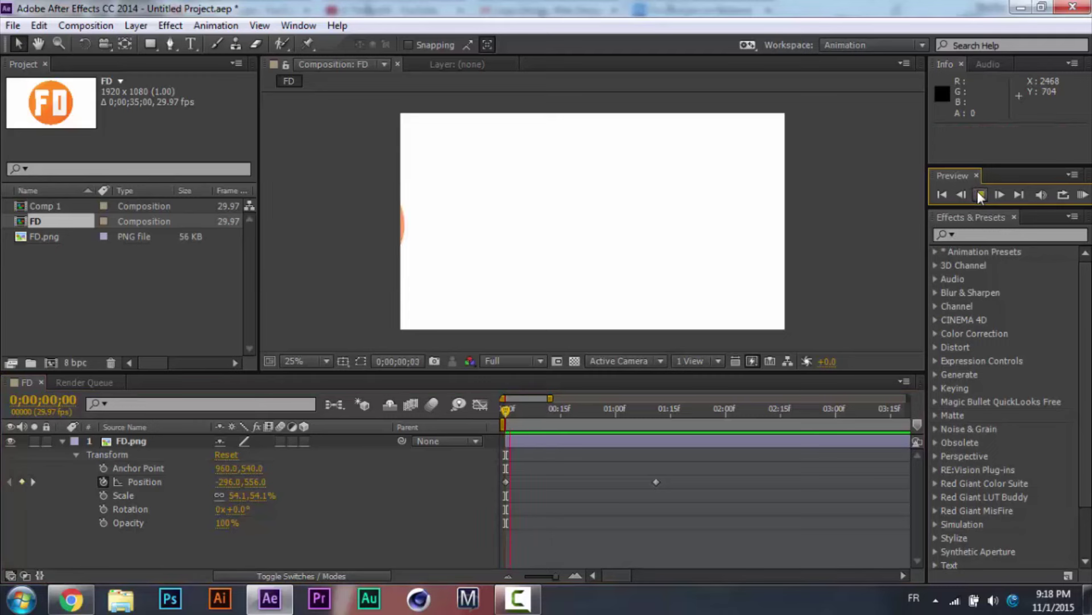
pyautogui.press('space')
# Shorten the slide-in by moving the end Position keyframe to 0;00;00;16, and preview it from the first frame.
pyautogui.moveTo(654, 482); pyautogui.dragTo(564, 485)
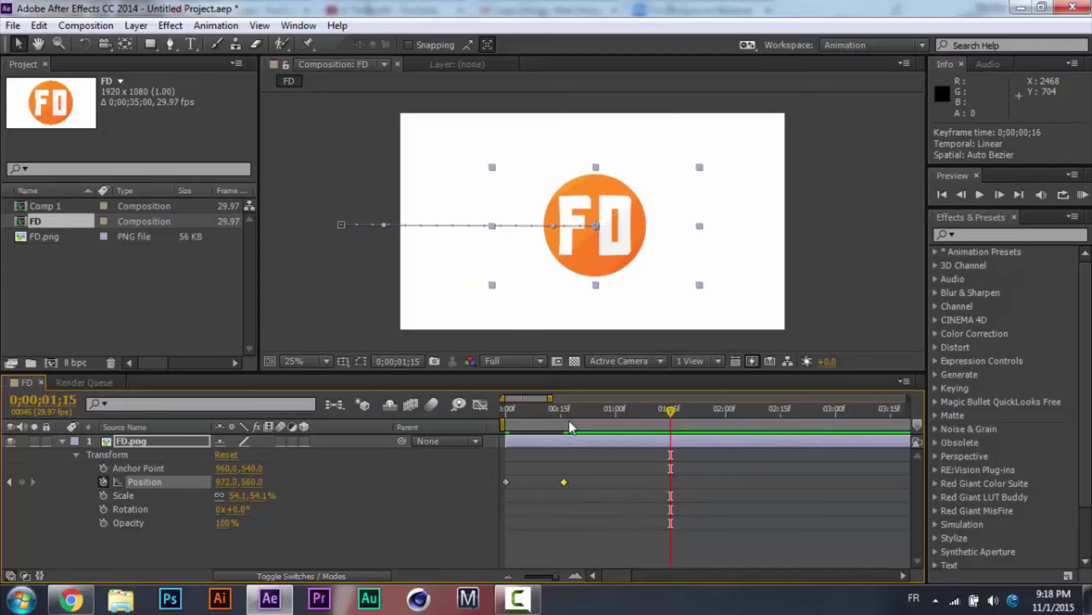
pyautogui.moveTo(562, 415); pyautogui.dragTo(499, 412)
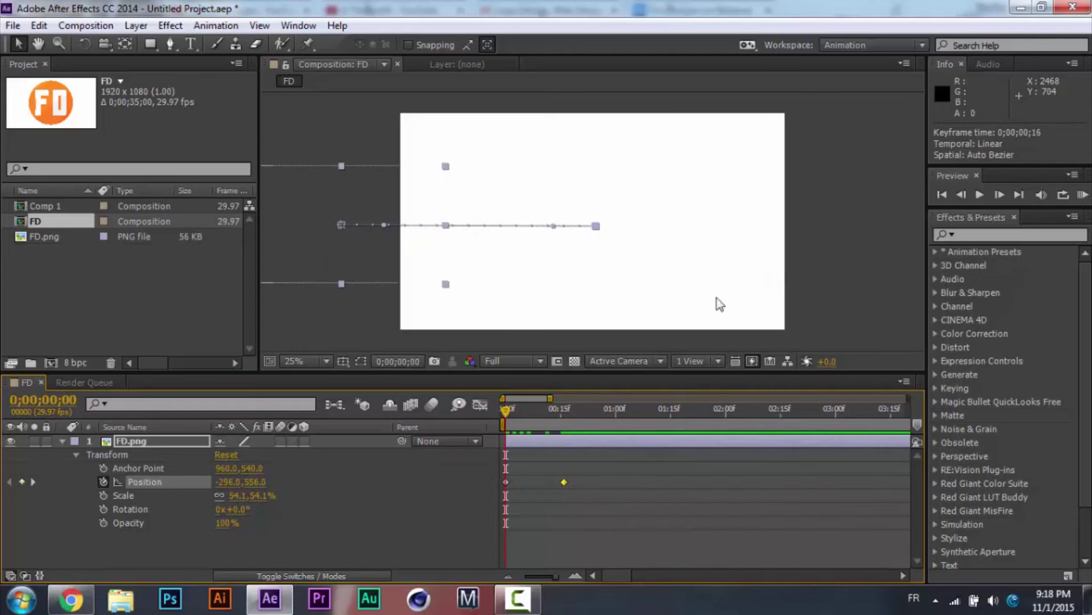
pyautogui.click(864, 202)
pyautogui.click(982, 195)
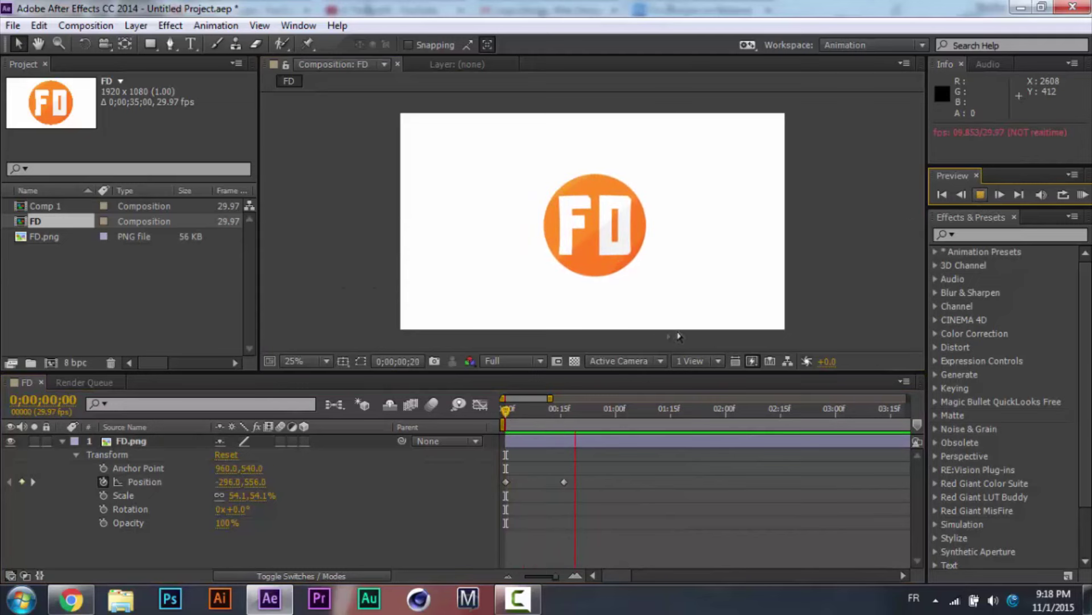
pyautogui.click(979, 195)
pyautogui.click(980, 195)
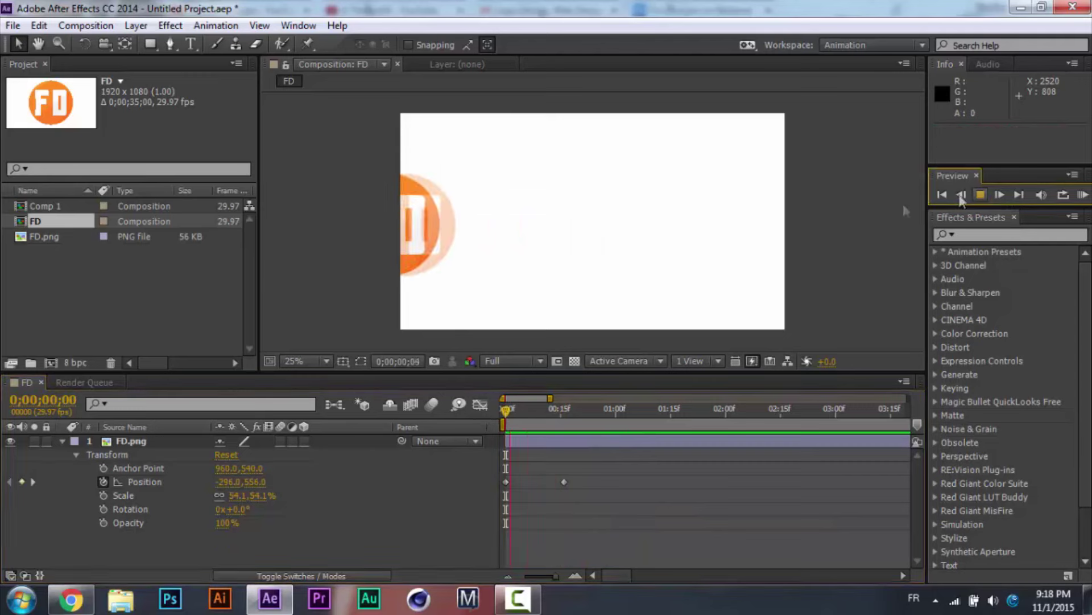
pyautogui.click(980, 195)
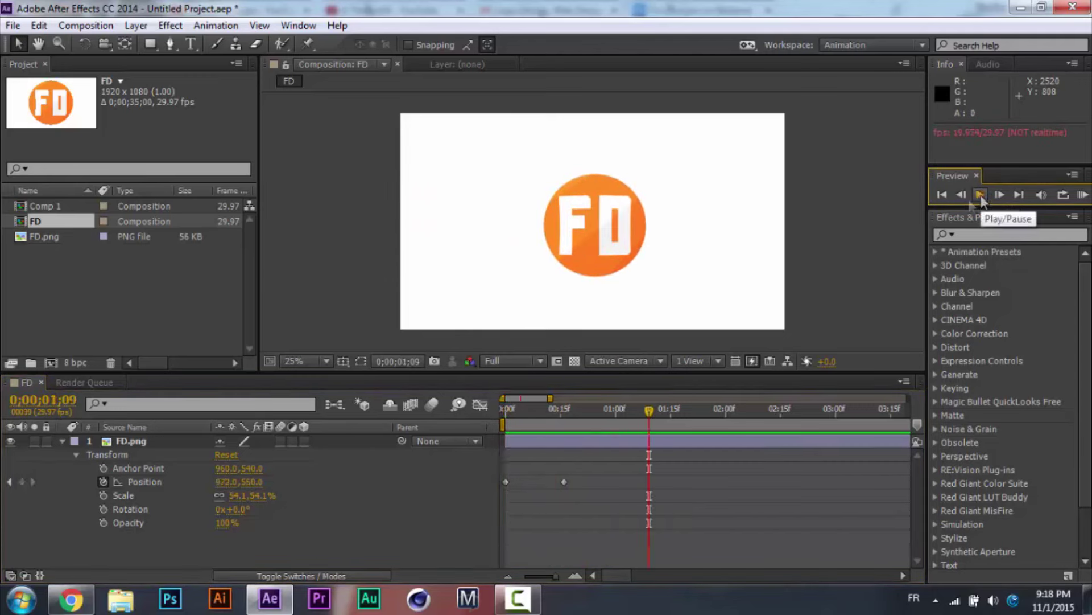
# Move the end Position keyframe to 0;00;00;22 and scrub back through the slide-in.
pyautogui.click(564, 482)
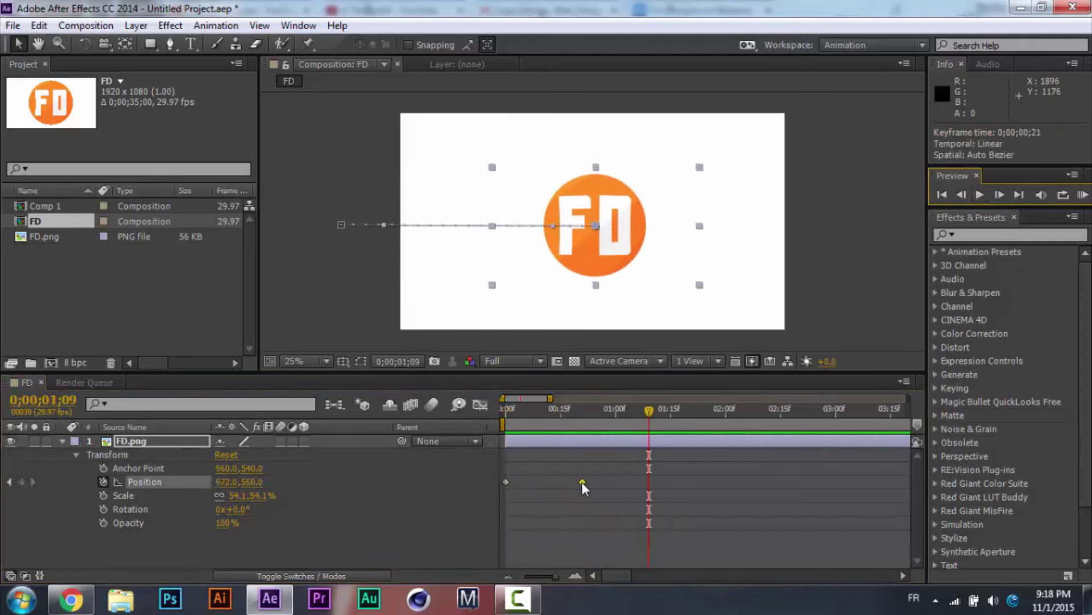
pyautogui.moveTo(582, 481); pyautogui.dragTo(586, 482)
pyautogui.moveTo(646, 407); pyautogui.dragTo(548, 436)
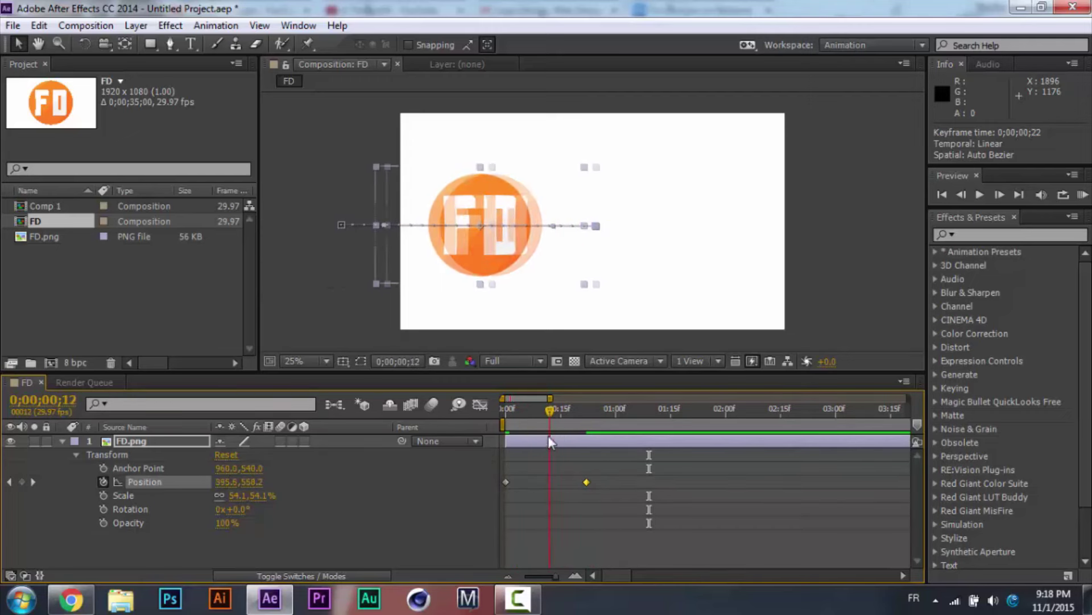
# Apply Easy Ease to both the start and end Position keyframes of the FD.png layer.
pyautogui.rightClick(506, 483)
pyautogui.moveTo(548, 473)
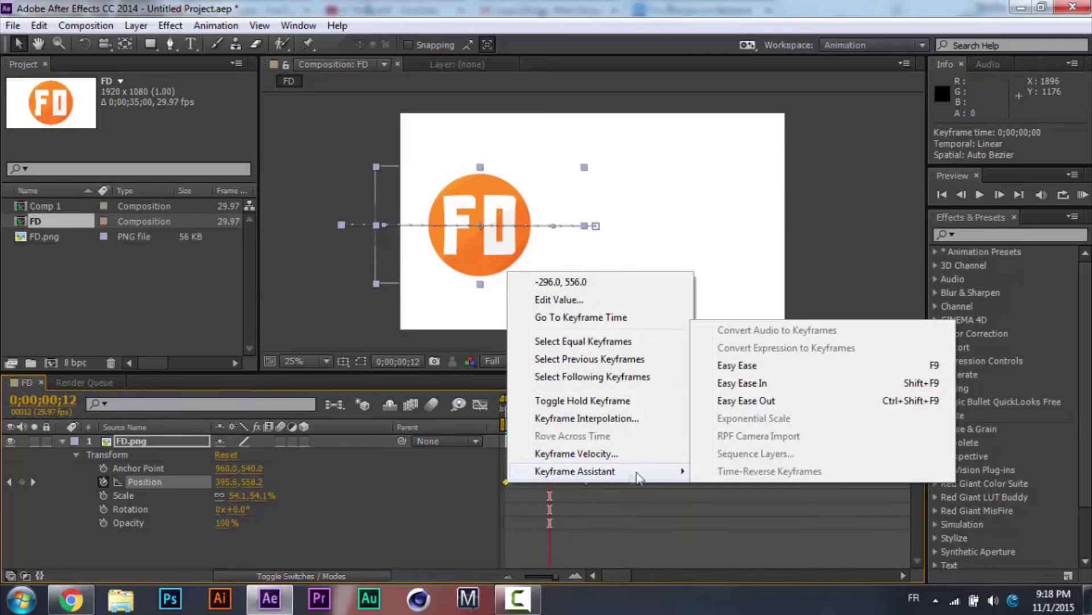
pyautogui.click(813, 369)
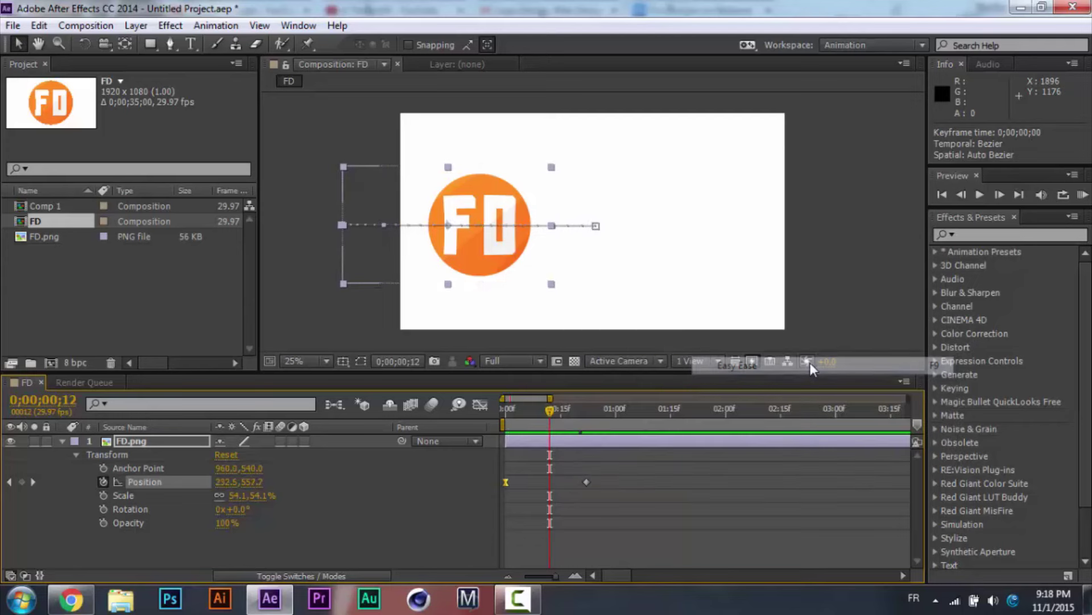
pyautogui.moveTo(548, 410); pyautogui.dragTo(586, 417)
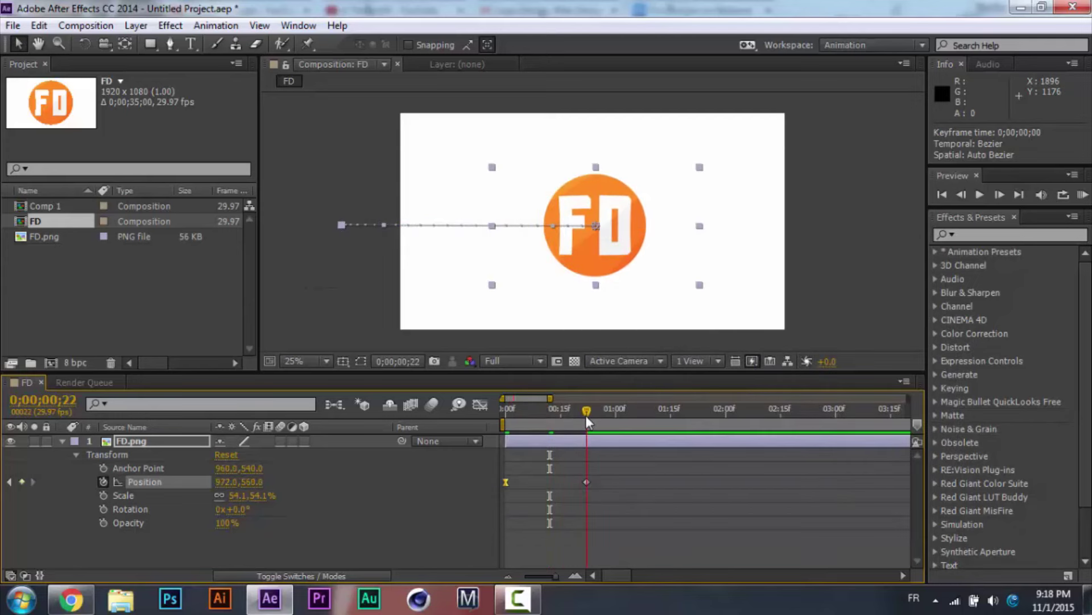
pyautogui.rightClick(586, 482)
pyautogui.moveTo(641, 474)
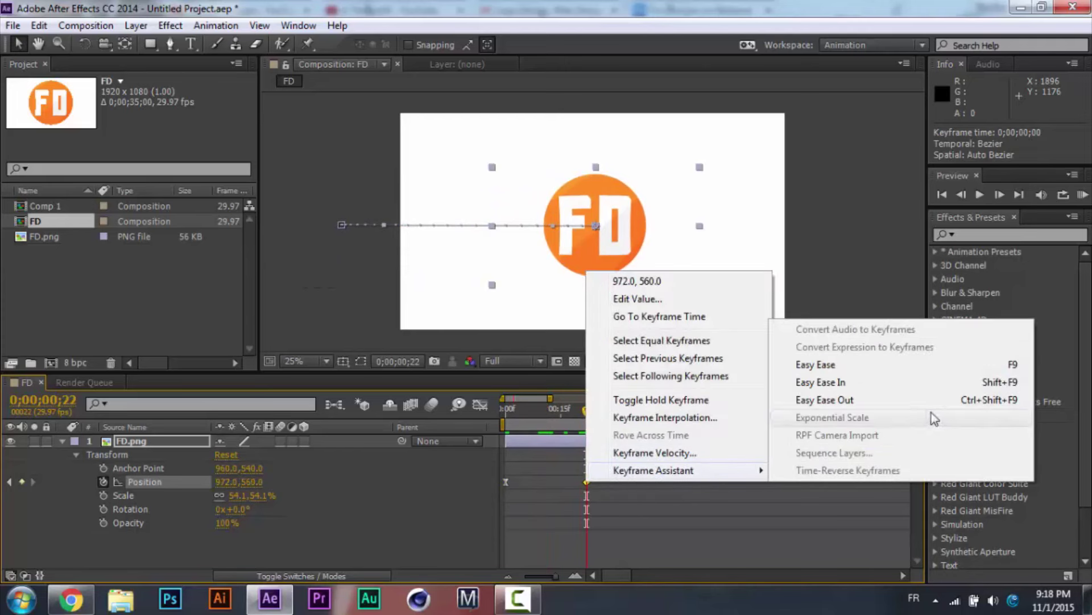
pyautogui.click(882, 364)
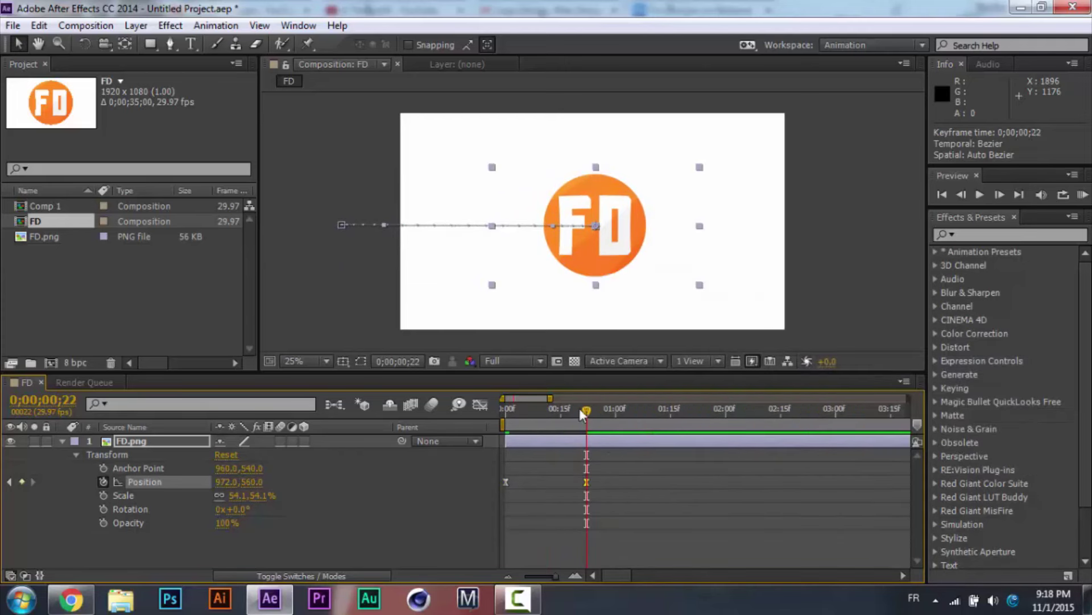
# Play back the eased slide-in twice from the composition's first frame.
pyautogui.moveTo(569, 409); pyautogui.dragTo(493, 426)
pyautogui.click(822, 256)
pyautogui.click(980, 195)
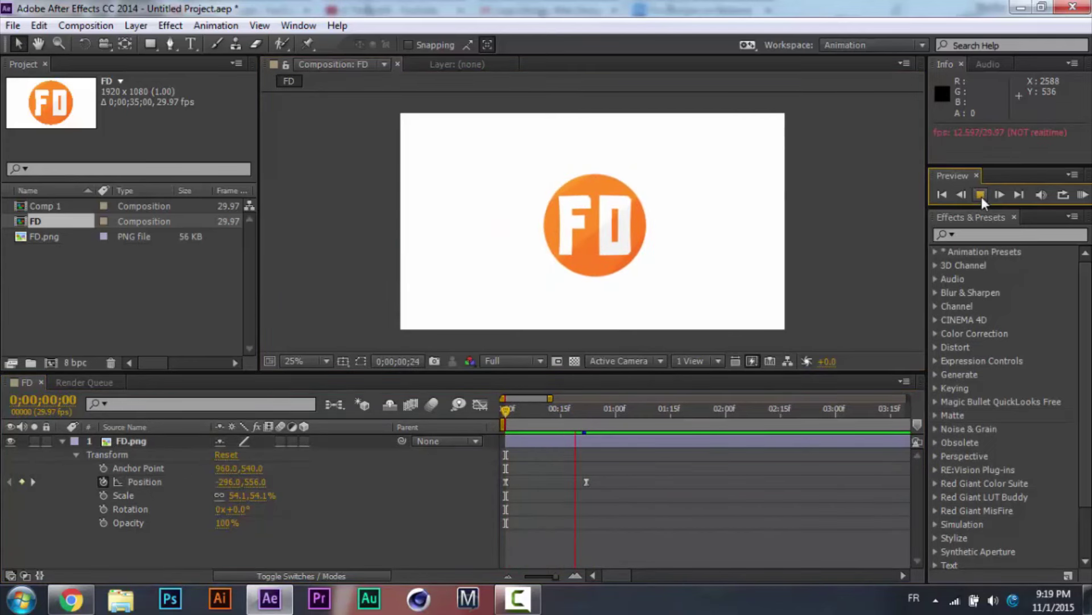
pyautogui.click(980, 195)
pyautogui.click(506, 409)
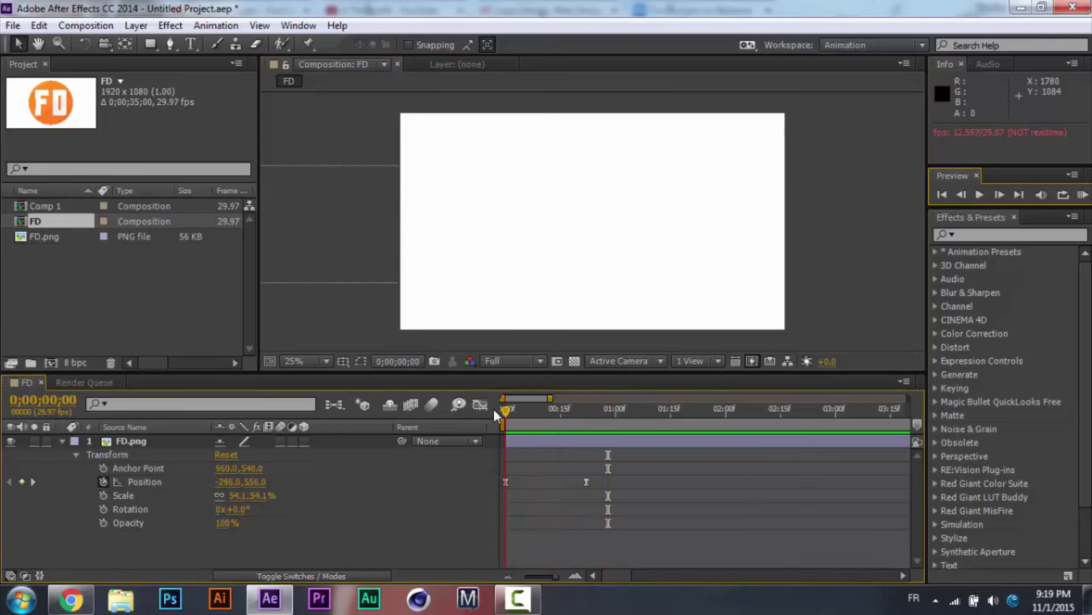
pyautogui.click(979, 195)
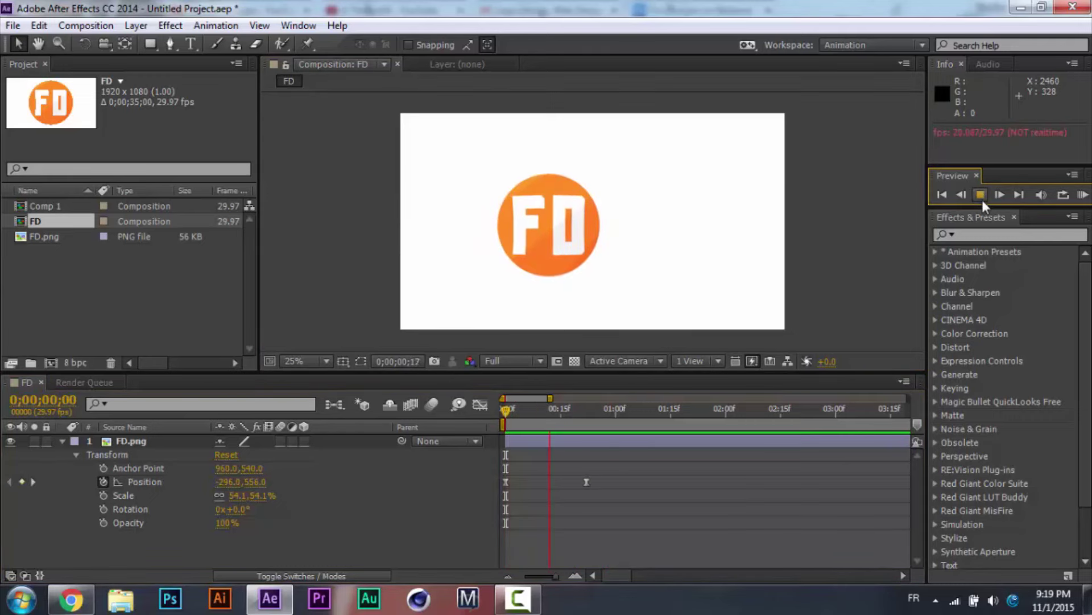
# Place the current time on the end Position keyframe at 0;00;00;22 and select that keyframe.
pyautogui.moveTo(622, 409); pyautogui.dragTo(557, 425)
pyautogui.click(584, 483)
pyautogui.click(586, 482)
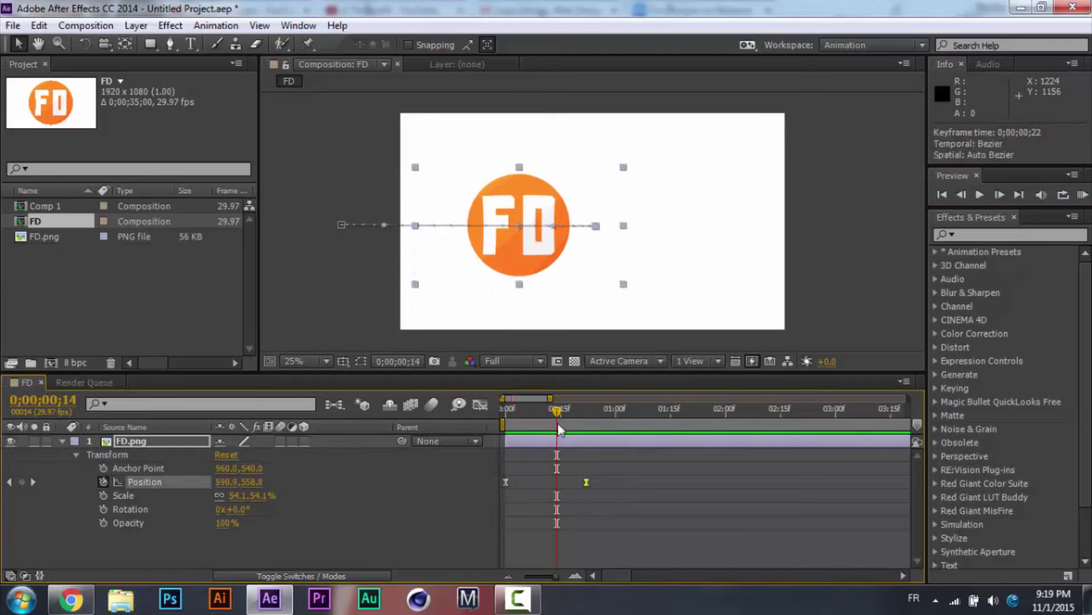
pyautogui.moveTo(558, 419); pyautogui.dragTo(590, 424)
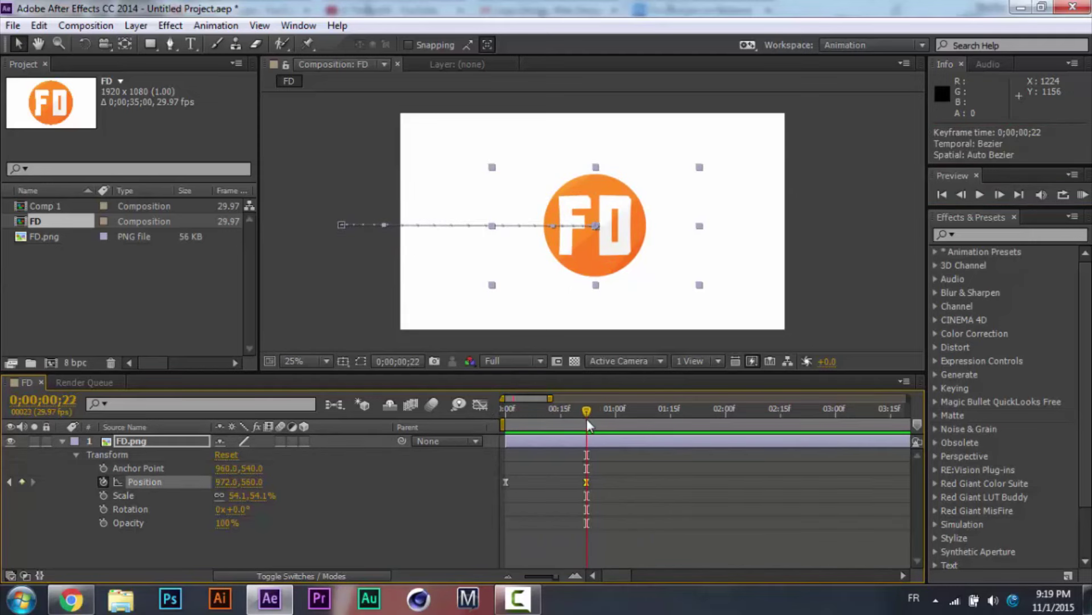
pyautogui.moveTo(619, 464); pyautogui.dragTo(579, 486)
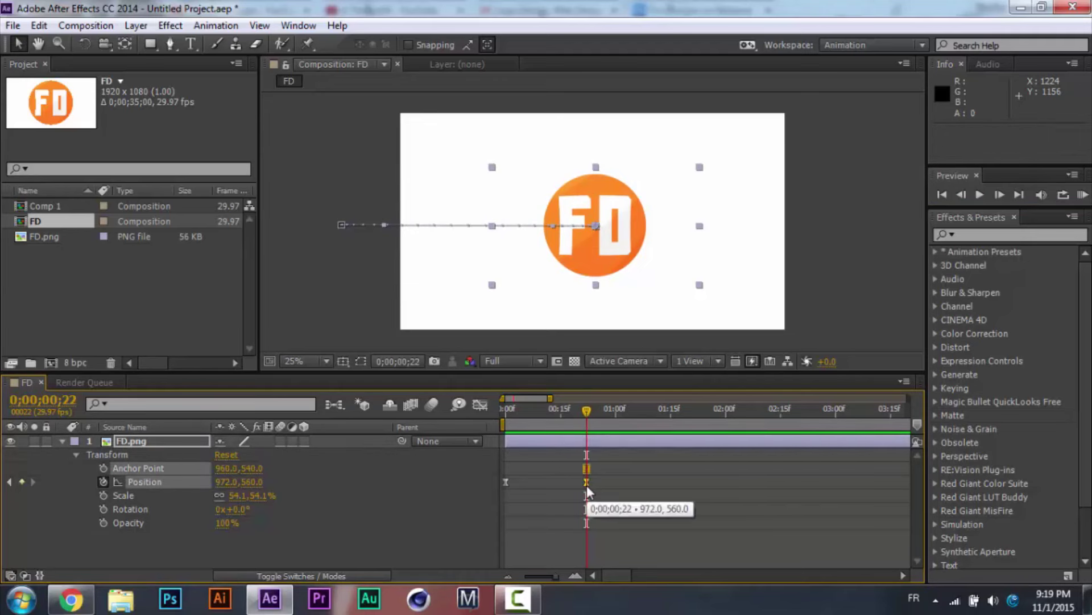
pyautogui.rightClick(587, 485)
pyautogui.click(568, 489)
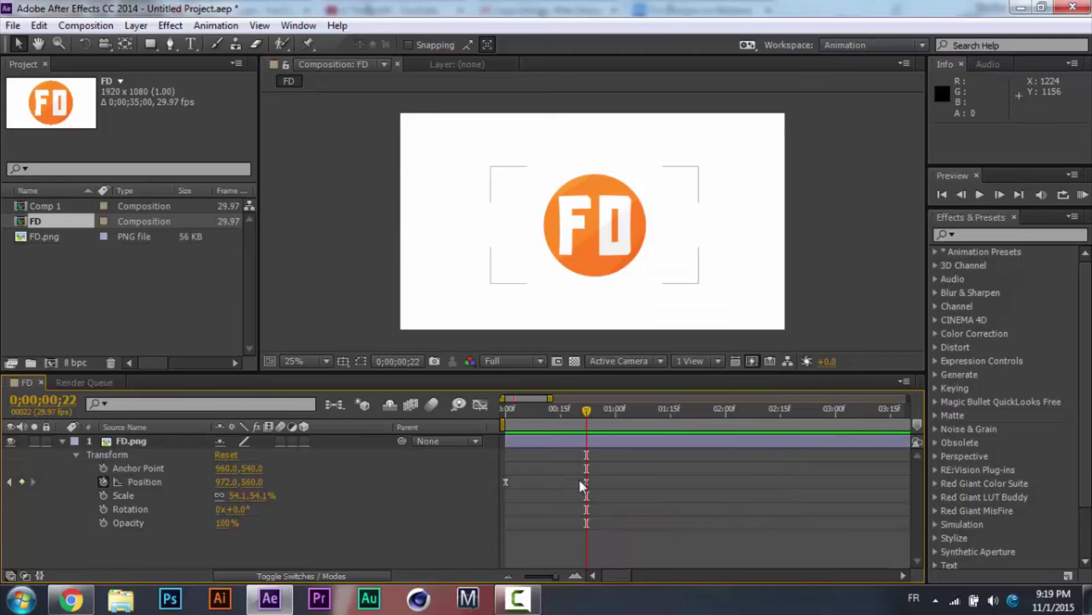
pyautogui.moveTo(569, 499)
pyautogui.mouseDown()
pyautogui.moveTo(622, 461)
pyautogui.moveTo(542, 517)
pyautogui.moveTo(619, 480)
pyautogui.moveTo(555, 479)
pyautogui.moveTo(651, 465)
pyautogui.moveTo(564, 488)
pyautogui.mouseUp()
pyautogui.click(584, 482)
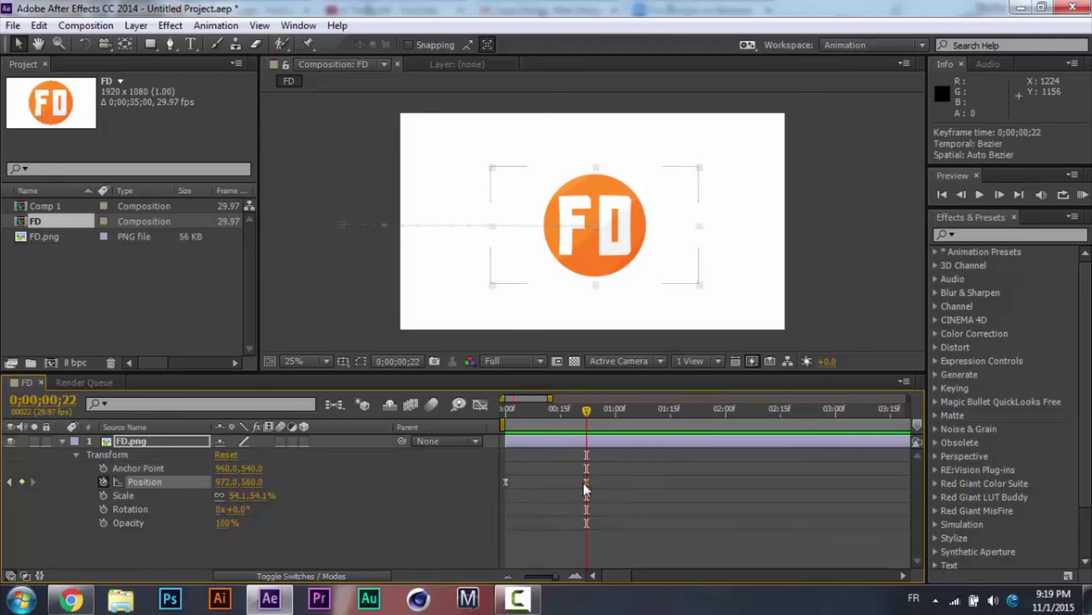
pyautogui.click(478, 405)
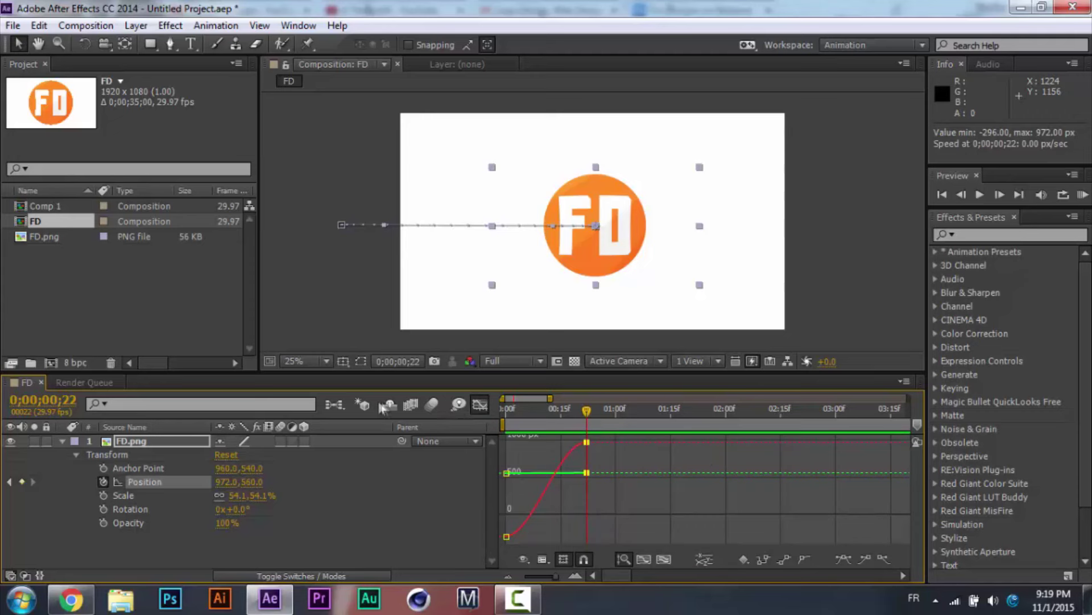
pyautogui.click(459, 404)
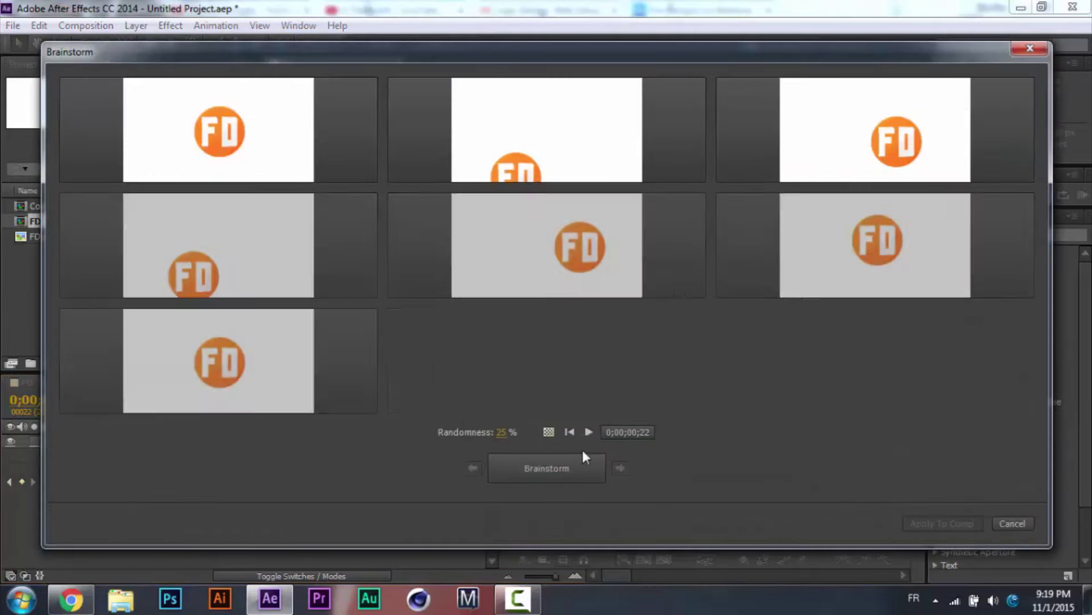
pyautogui.click(1019, 48)
pyautogui.click(472, 404)
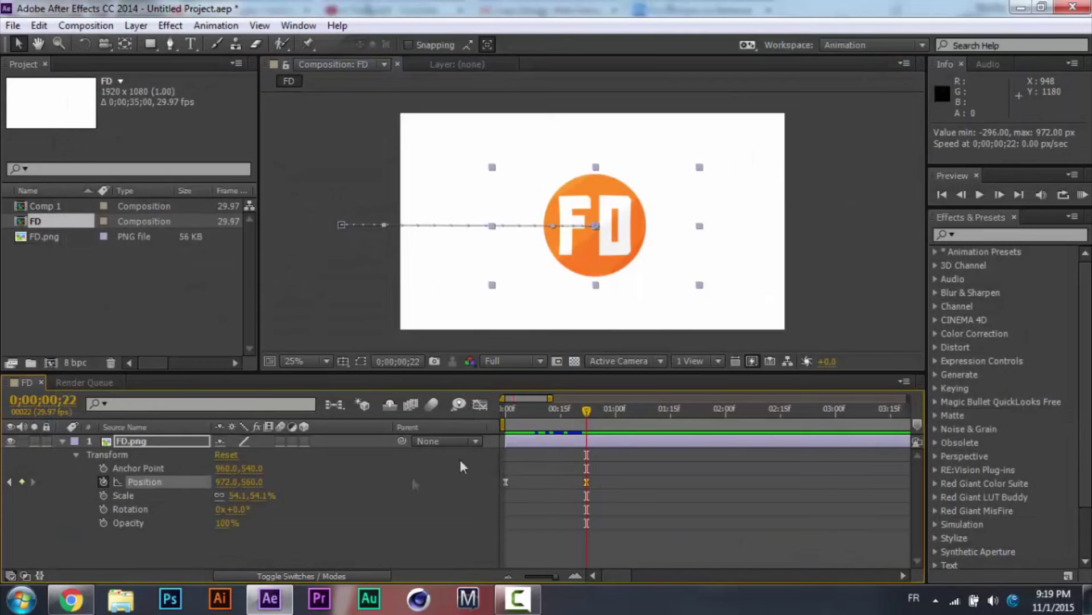
# Set the incoming velocity influence of the end Position keyframe to 100%.
pyautogui.moveTo(589, 407); pyautogui.dragTo(591, 439)
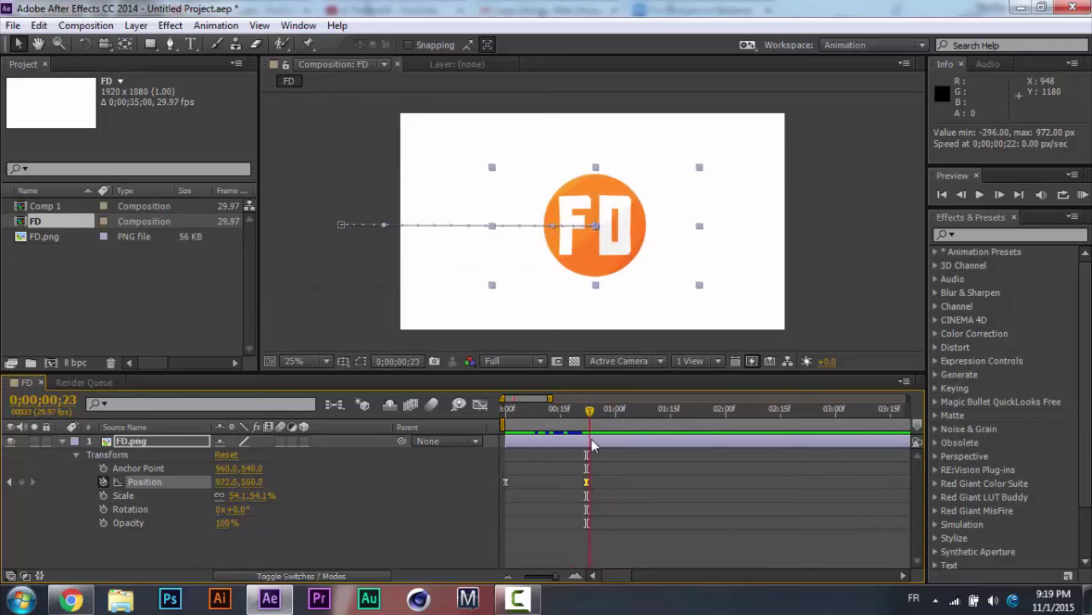
pyautogui.rightClick(588, 483)
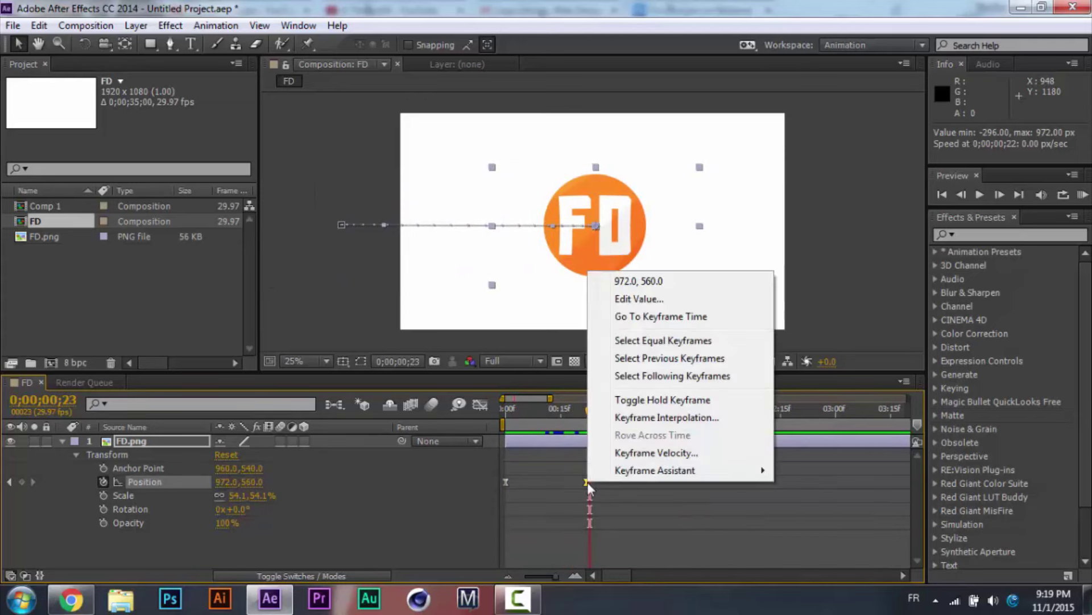
pyautogui.click(658, 453)
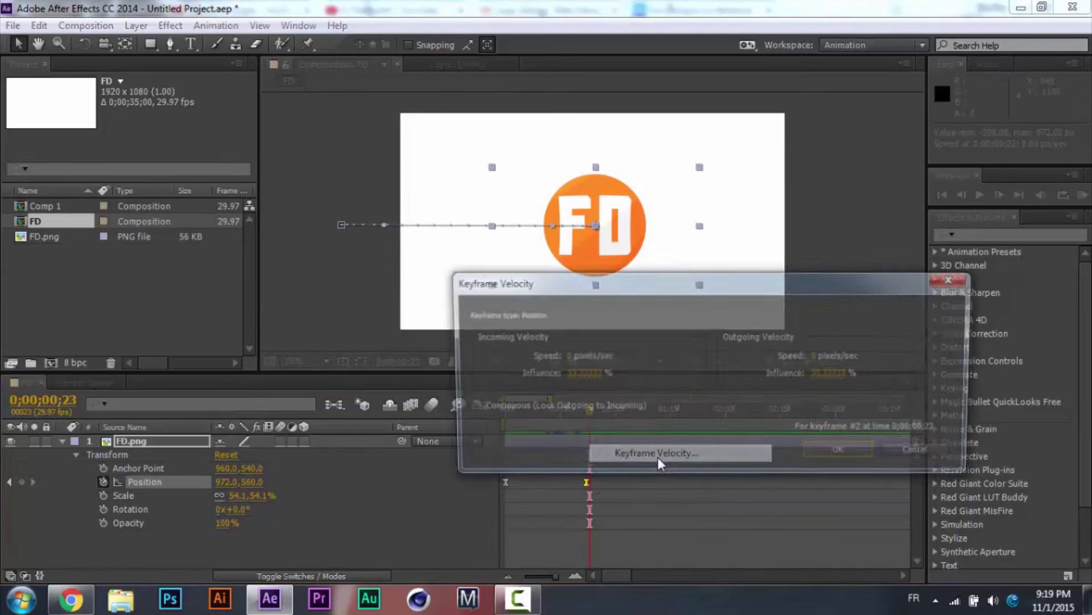
pyautogui.moveTo(684, 292); pyautogui.dragTo(789, 353)
pyautogui.moveTo(682, 439); pyautogui.dragTo(801, 433)
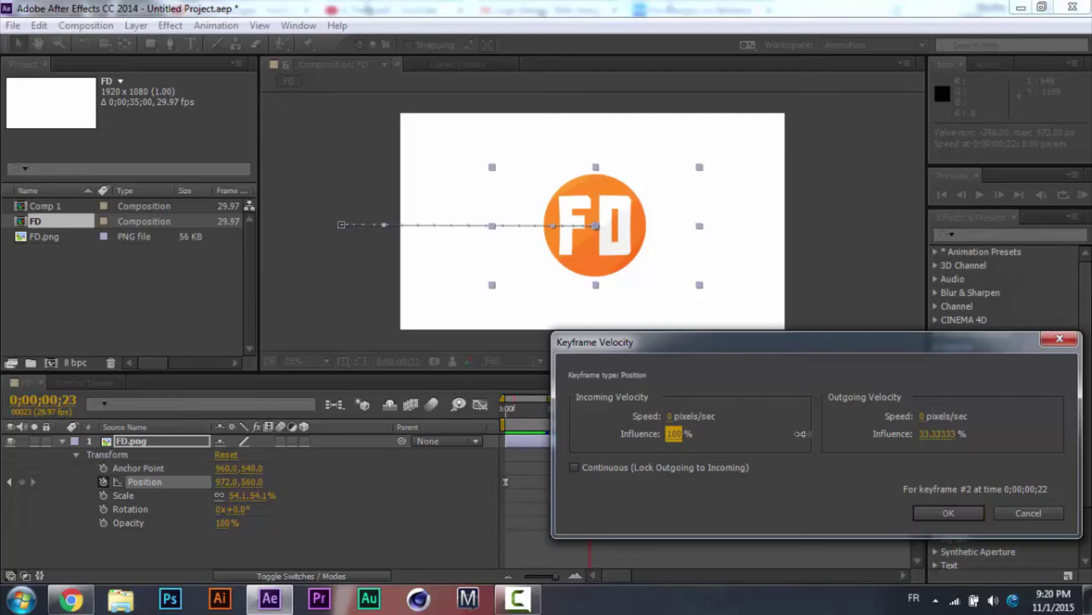
pyautogui.click(672, 433)
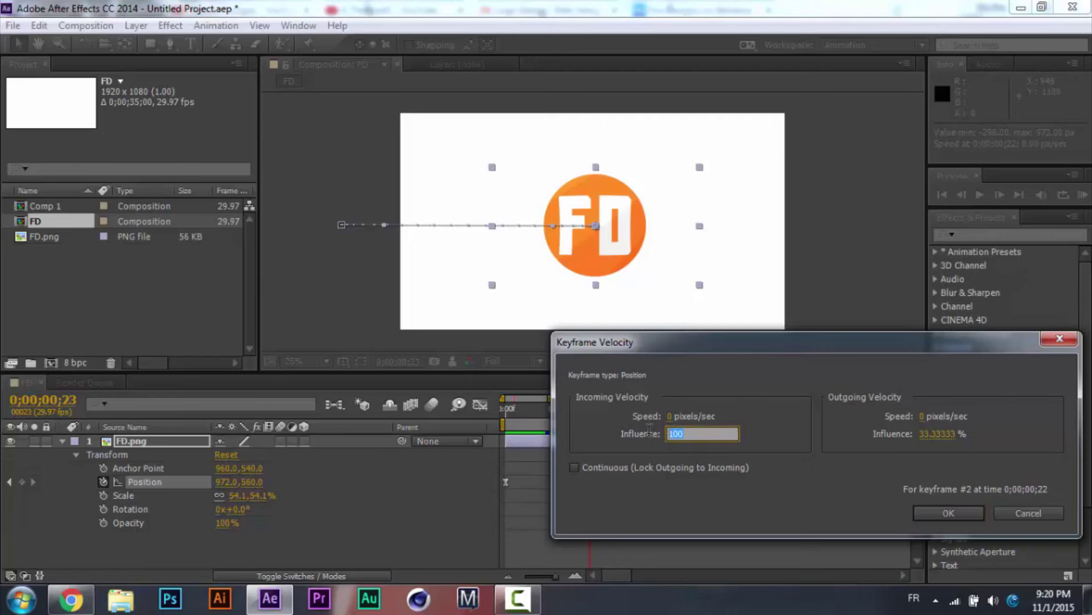
pyautogui.press('Return')
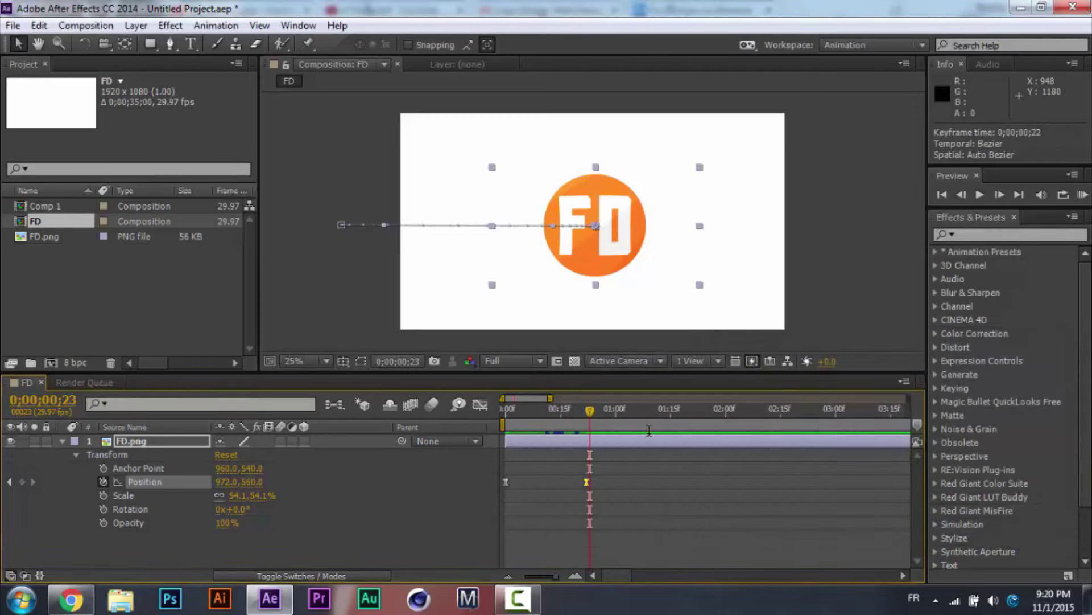
# Adjust the incoming velocity speed of the start Position keyframe at 0;00;00;00.
pyautogui.click(510, 427)
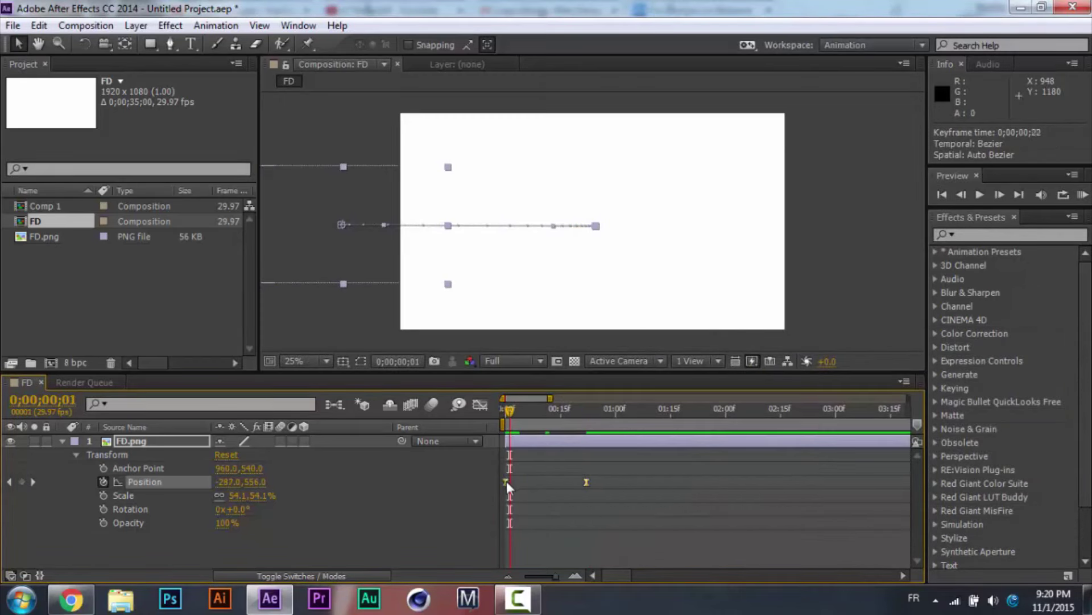
pyautogui.rightClick(507, 480)
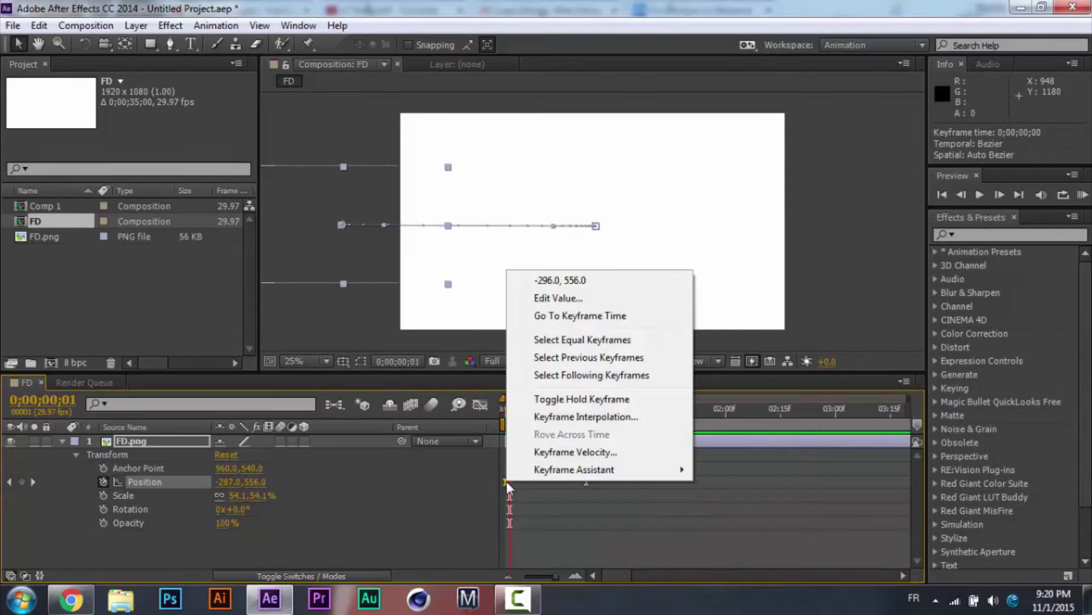
pyautogui.click(565, 451)
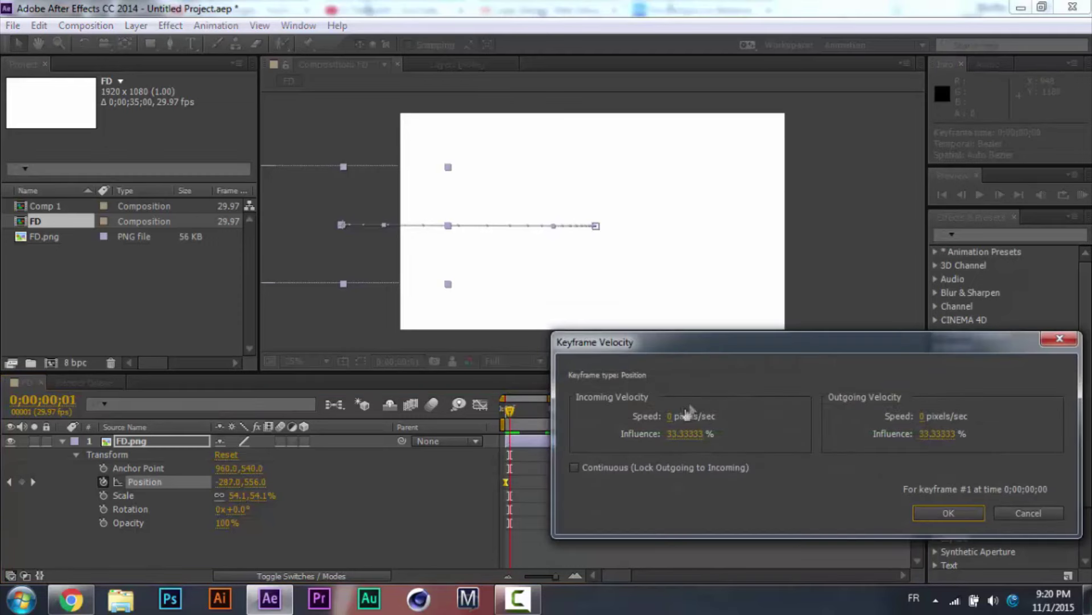
pyautogui.moveTo(673, 420); pyautogui.dragTo(841, 417)
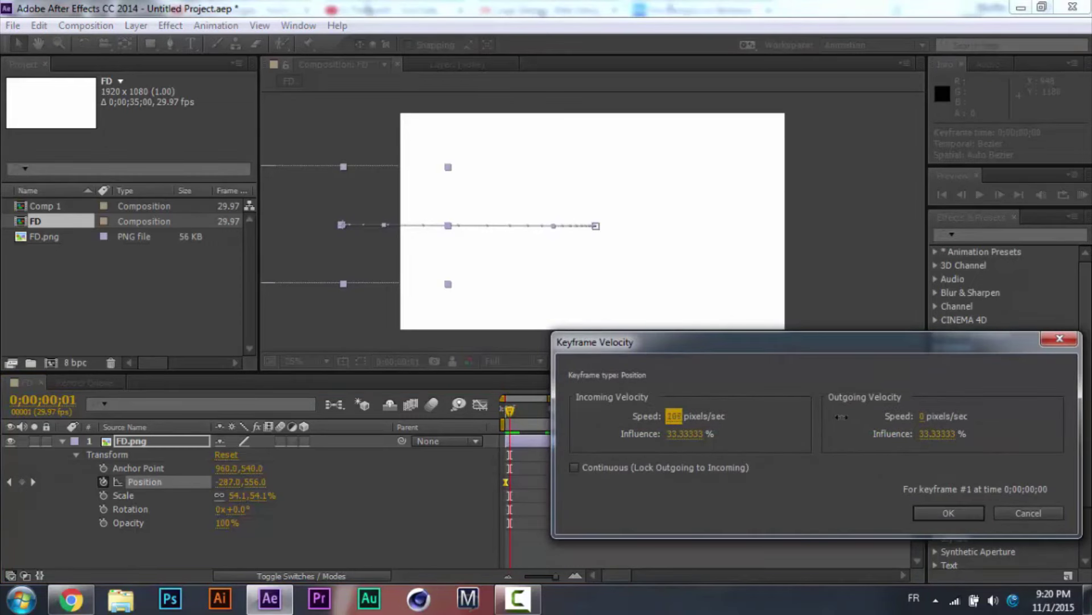
pyautogui.moveTo(674, 419); pyautogui.dragTo(1066, 397)
pyautogui.moveTo(718, 444); pyautogui.dragTo(990, 441)
pyautogui.click(676, 417)
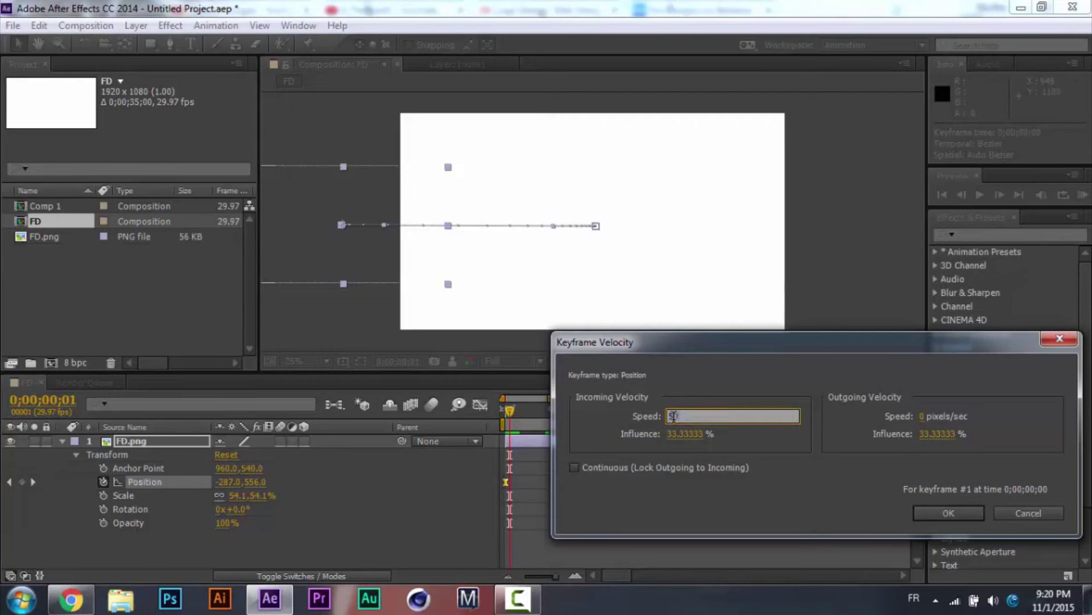
pyautogui.press('Return')
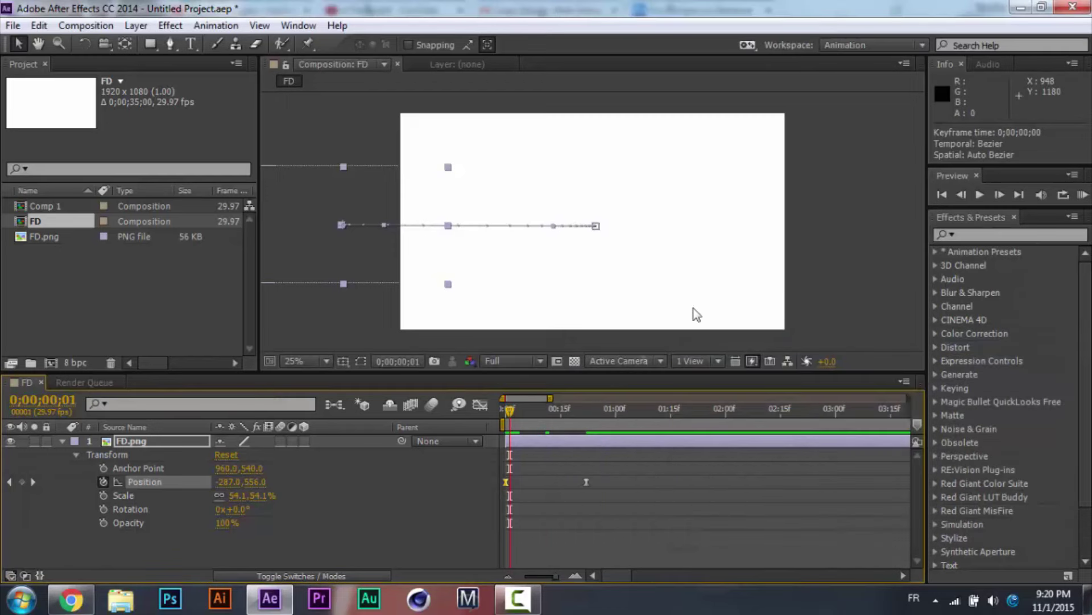
# Play back the slide-in three times to check the motion with the adjusted keyframe velocities.
pyautogui.click(831, 244)
pyautogui.click(981, 197)
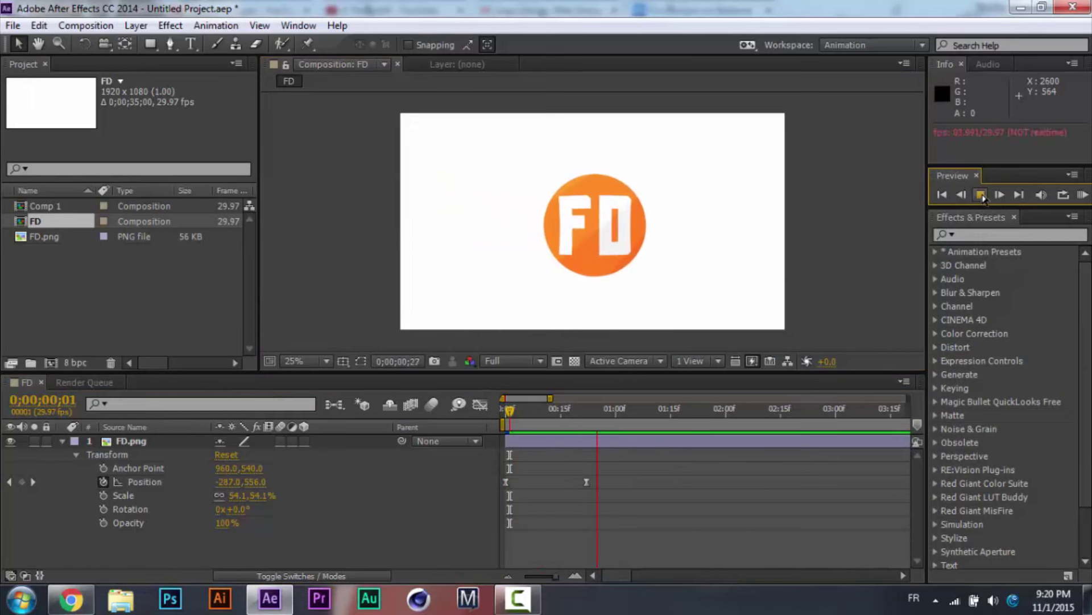
pyautogui.click(981, 197)
pyautogui.moveTo(610, 413); pyautogui.dragTo(501, 412)
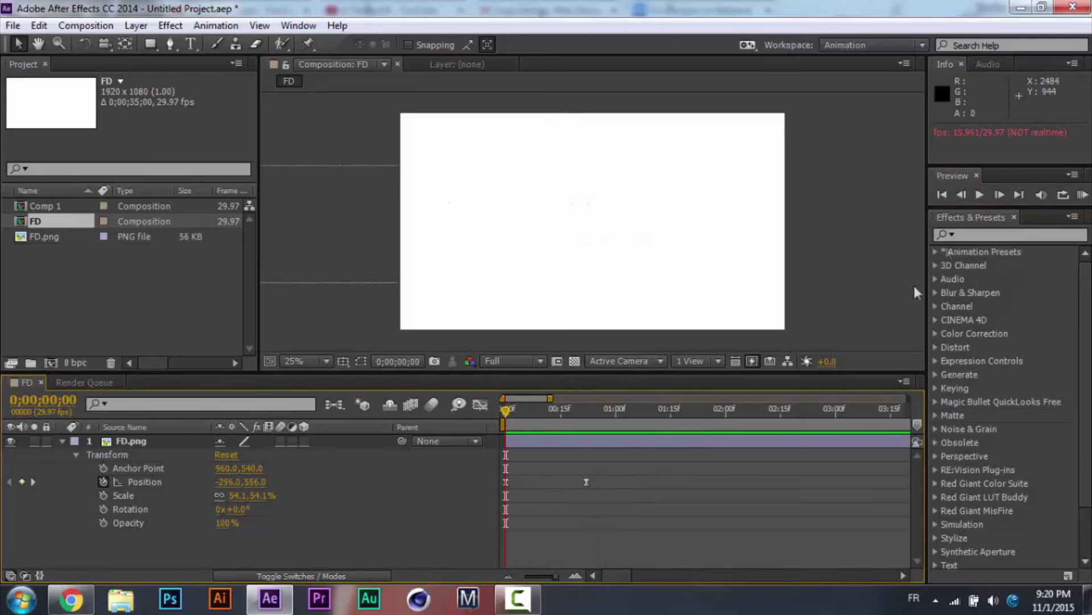
pyautogui.click(980, 195)
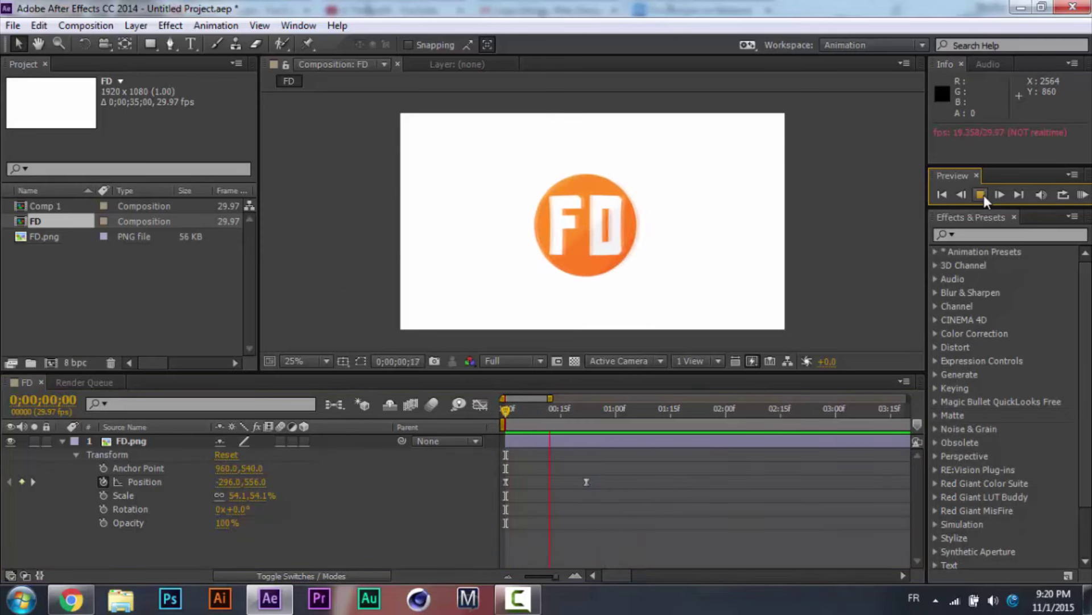
pyautogui.click(984, 194)
pyautogui.moveTo(562, 416); pyautogui.dragTo(492, 411)
pyautogui.click(980, 195)
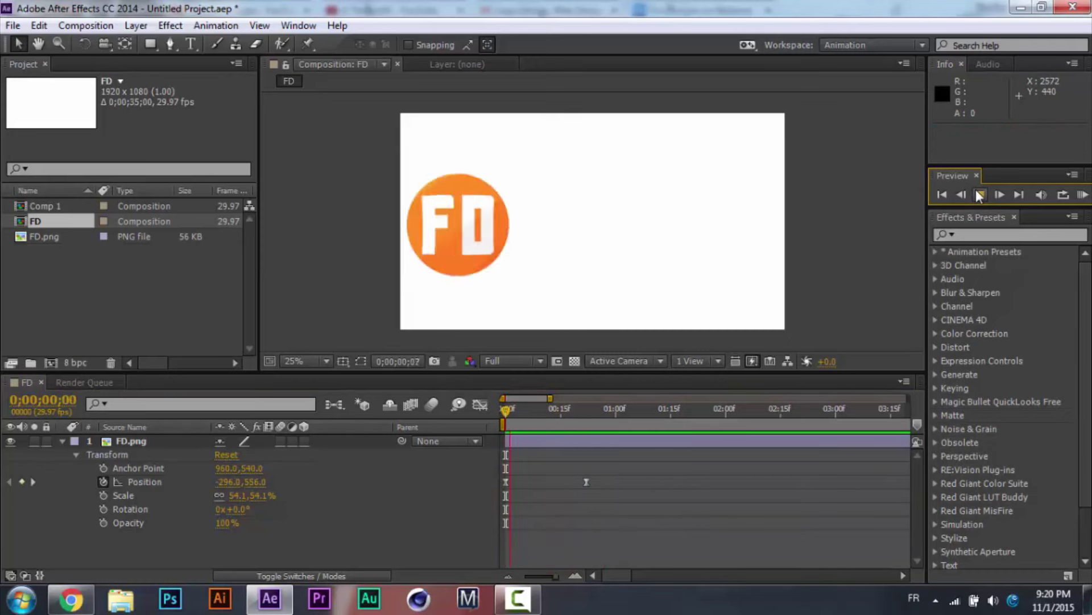
pyautogui.click(980, 194)
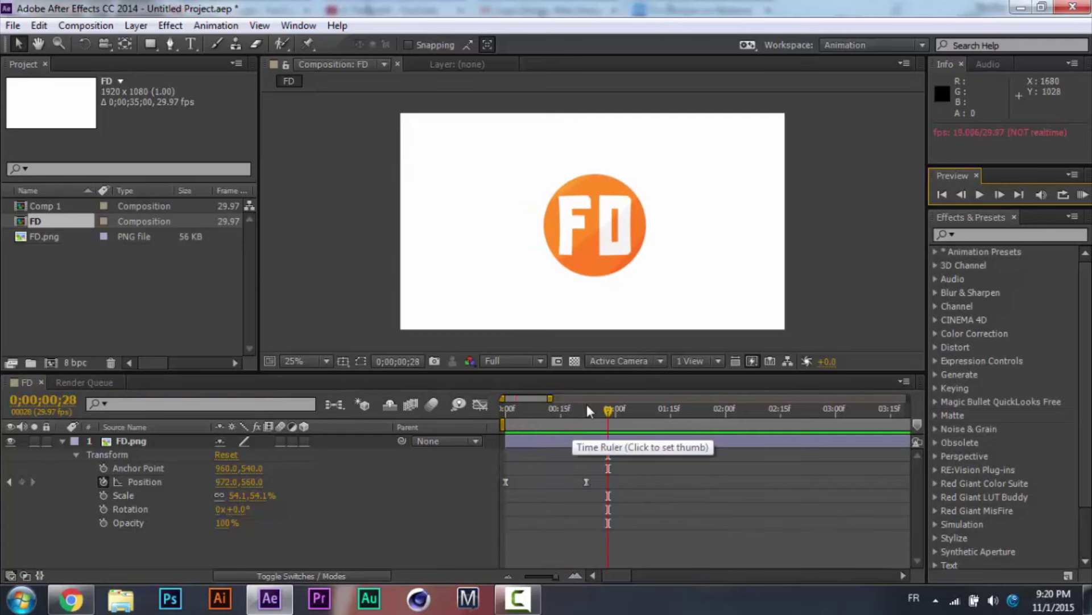
# Replay the slide-in once more from the first frame, and move the current time to 0;00;00;20.
pyautogui.click(524, 424)
pyautogui.moveTo(525, 423)
pyautogui.mouseDown()
pyautogui.moveTo(518, 414)
pyautogui.moveTo(593, 418)
pyautogui.moveTo(505, 418)
pyautogui.mouseUp()
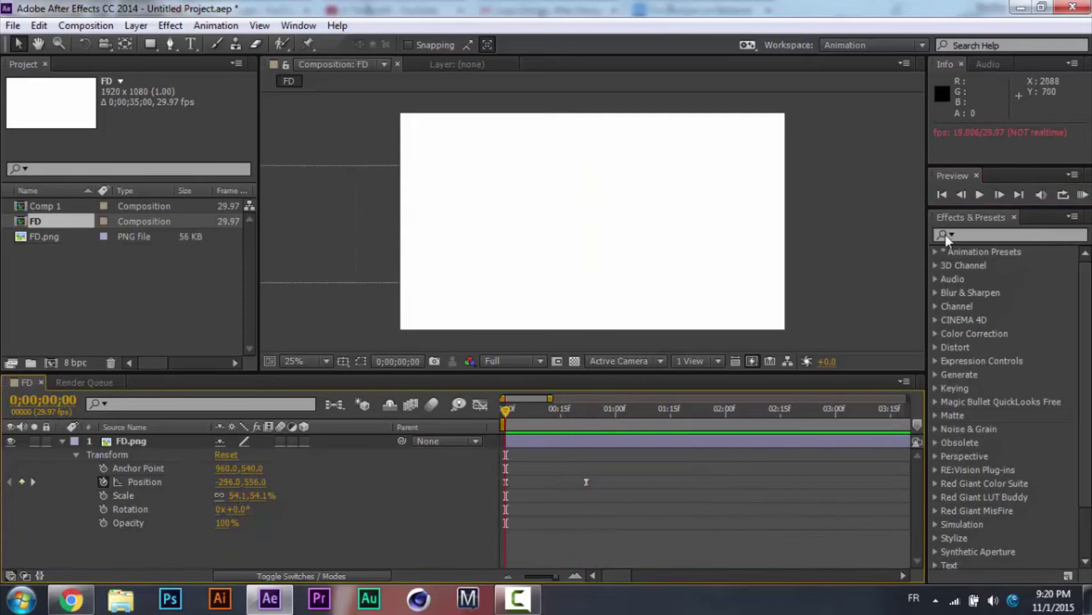
pyautogui.click(984, 195)
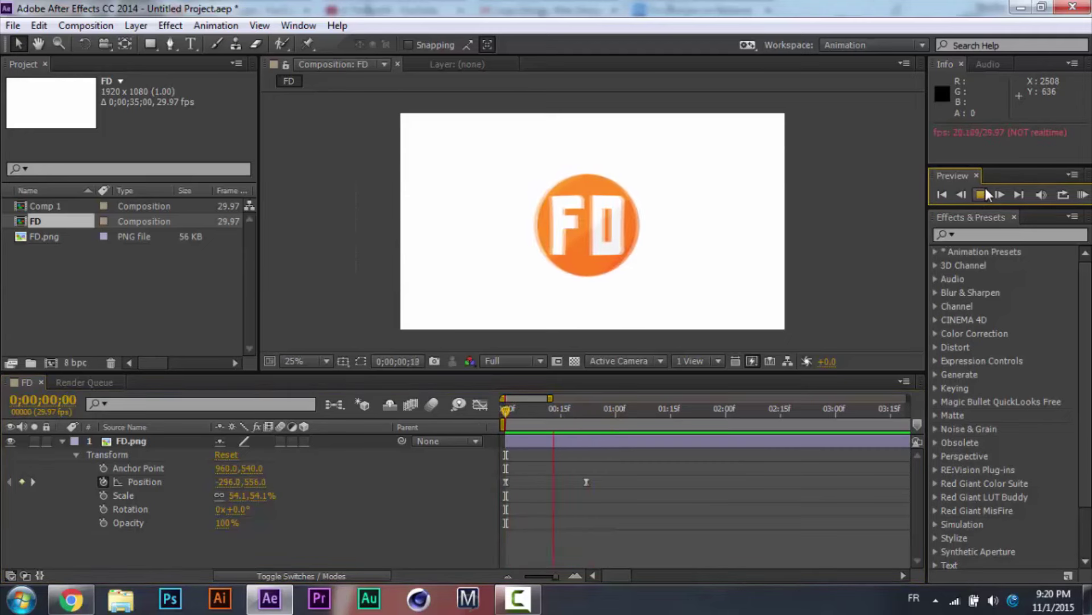
pyautogui.click(662, 441)
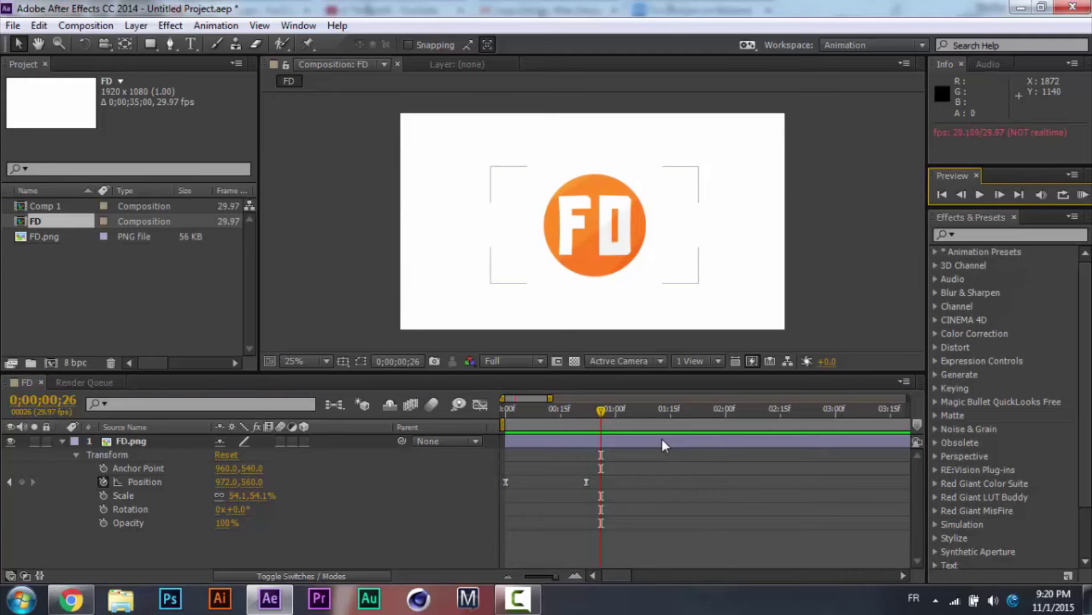
pyautogui.click(581, 429)
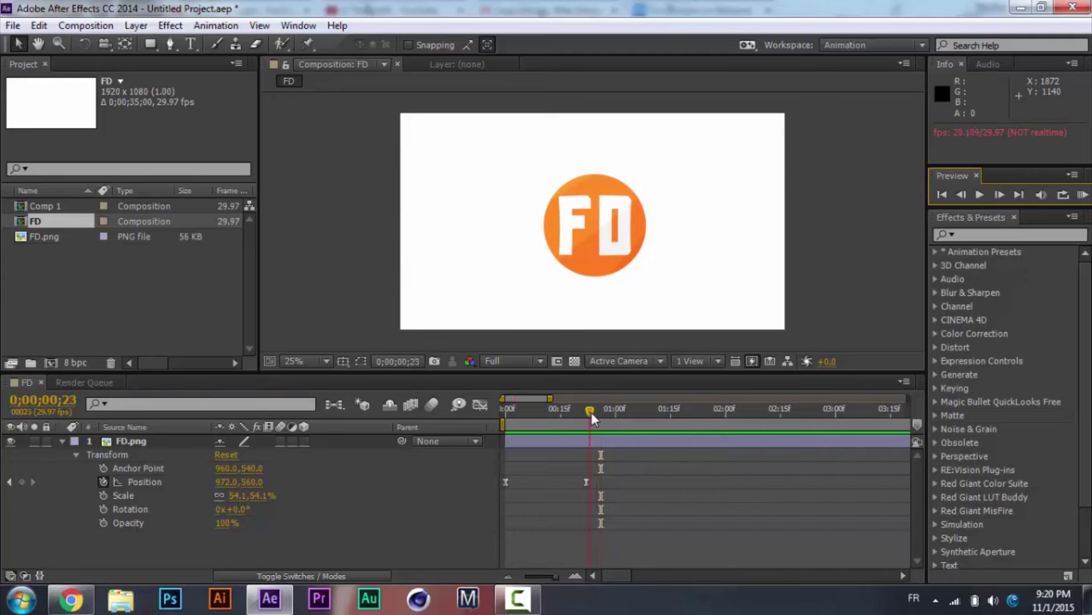
pyautogui.moveTo(590, 411)
pyautogui.mouseDown()
pyautogui.moveTo(540, 410)
pyautogui.moveTo(608, 422)
pyautogui.moveTo(579, 420)
pyautogui.mouseUp()
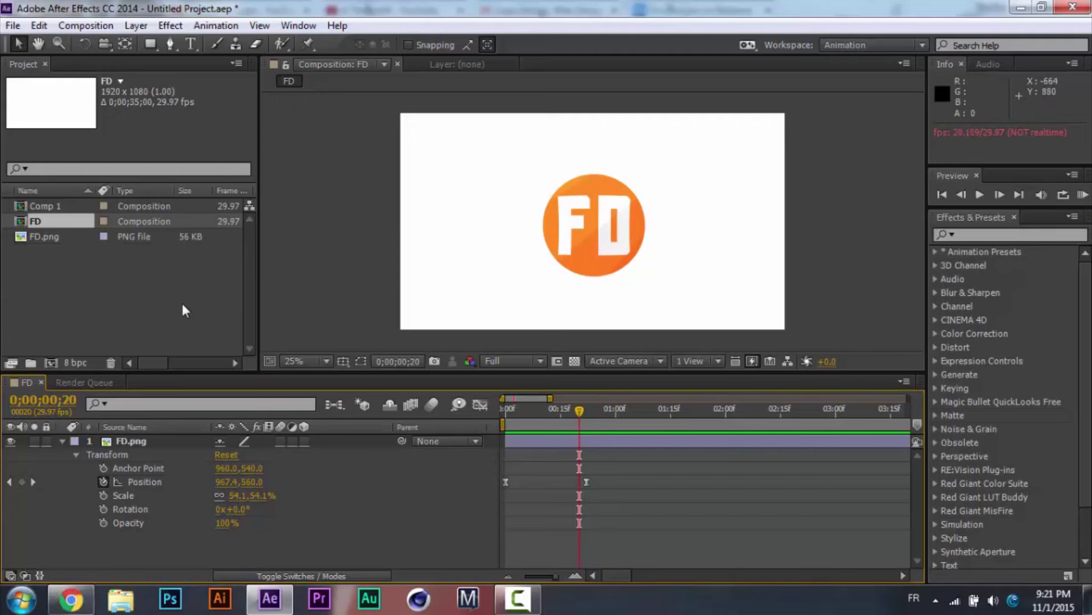
# Import the half down and half up PNG images from the FD for animation folder as footage.
pyautogui.hotkey('ctrl', 'q')
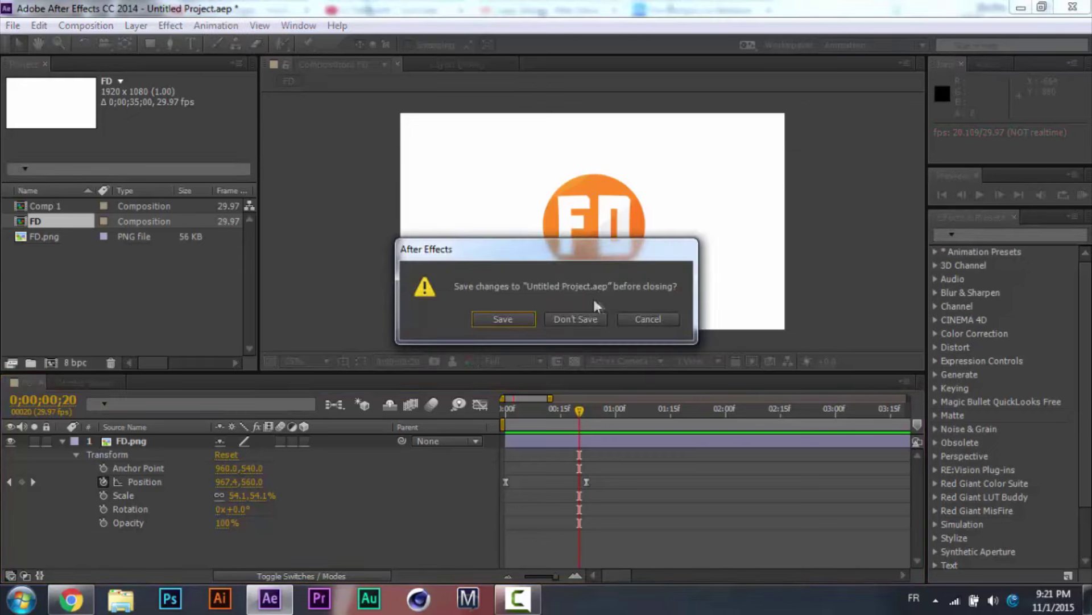
pyautogui.click(649, 320)
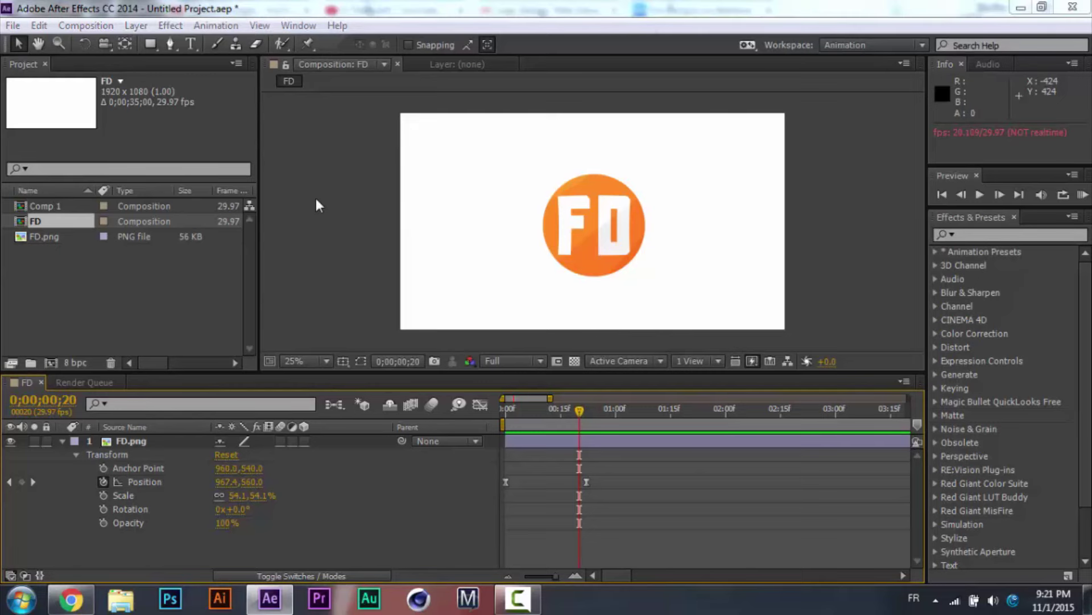
pyautogui.hotkey('ctrl', 'i')
pyautogui.click(324, 186)
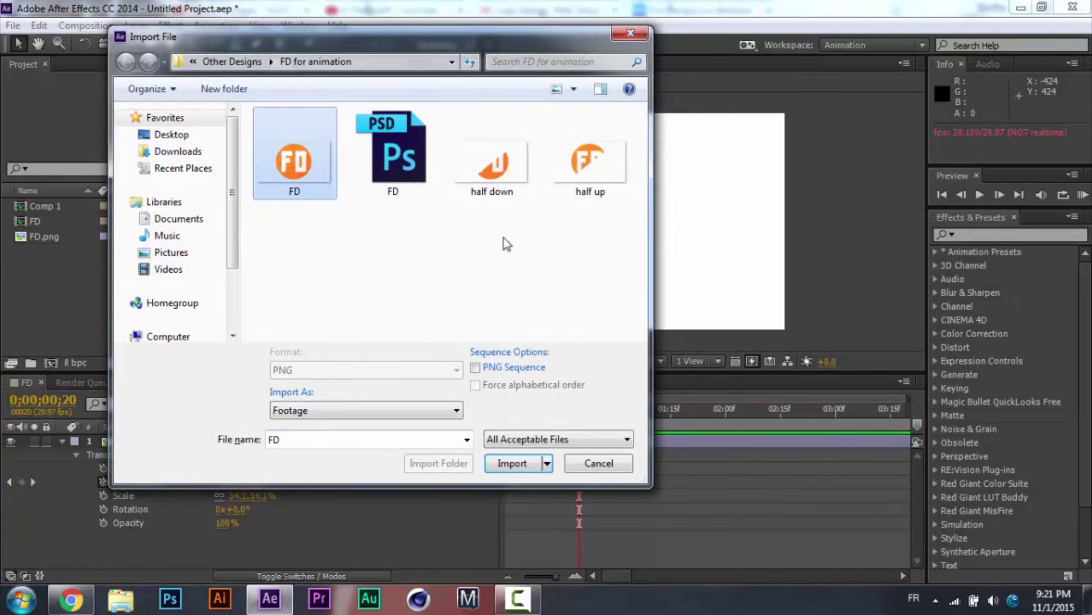
pyautogui.moveTo(505, 240); pyautogui.dragTo(525, 276)
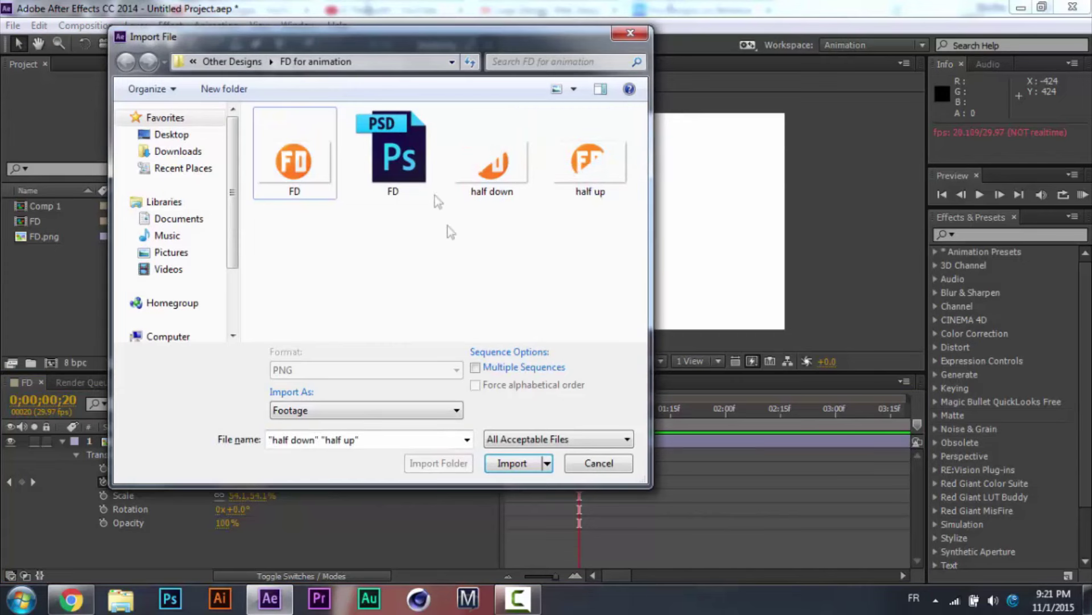
pyautogui.moveTo(493, 188); pyautogui.dragTo(703, 180)
pyautogui.moveTo(480, 316); pyautogui.dragTo(637, 138)
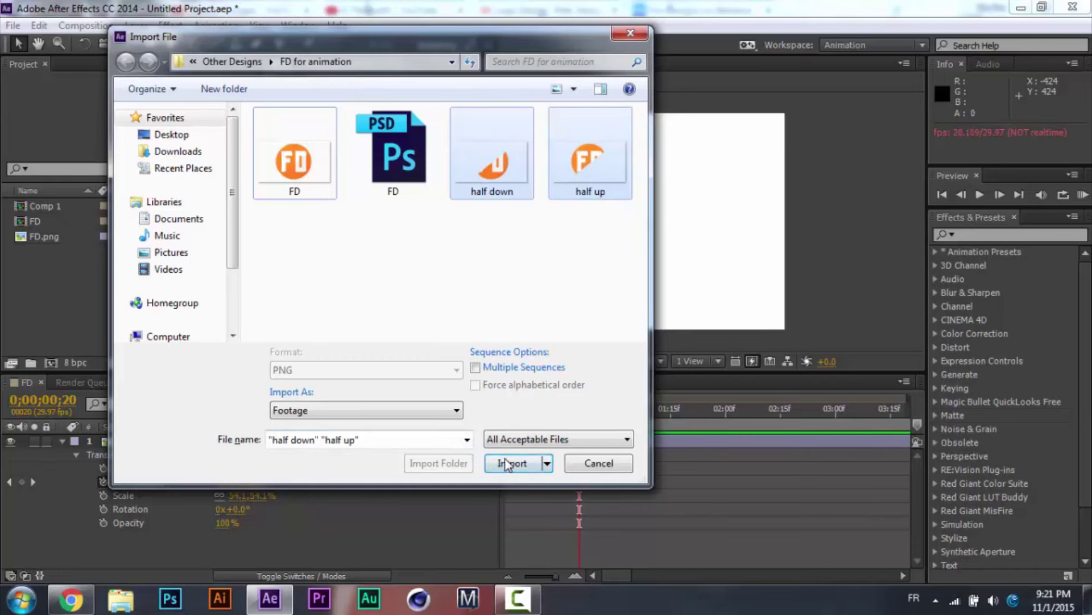
pyautogui.moveTo(488, 248); pyautogui.dragTo(654, 121)
pyautogui.click(510, 465)
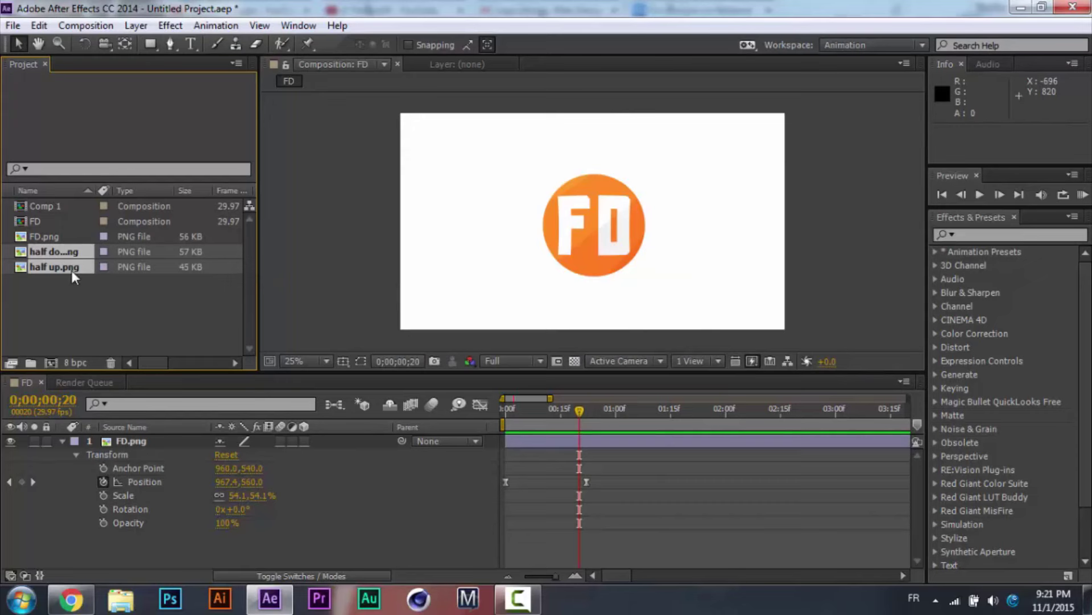
# Add half down.png and half up.png to the FD composition above the FD.png layer, and select the half down.png layer.
pyautogui.click(54, 305)
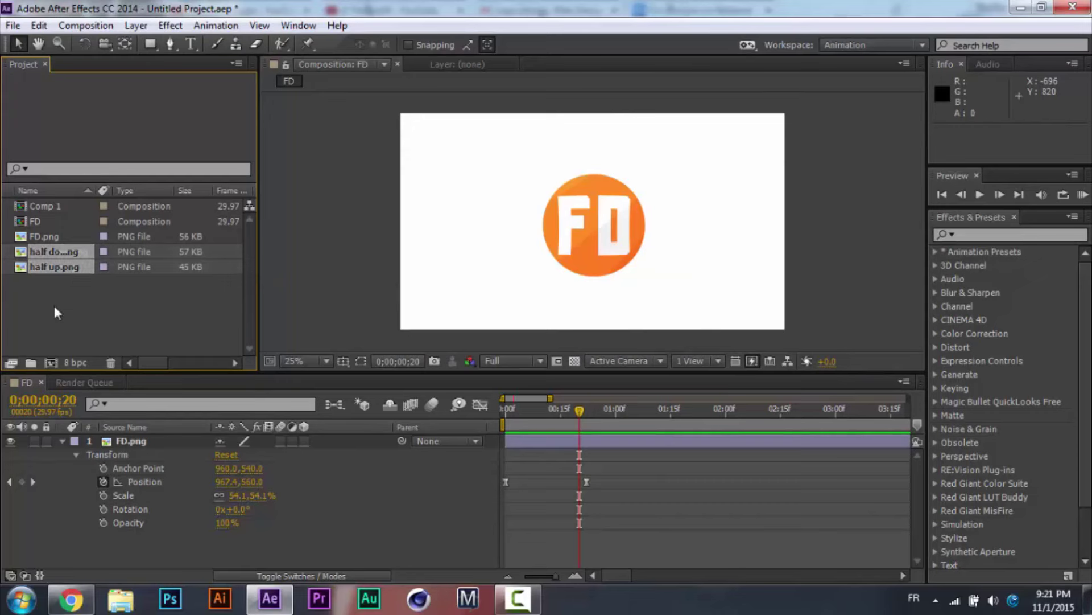
pyautogui.click(74, 254)
pyautogui.keyDown('shift'); pyautogui.click(71, 267); pyautogui.keyUp('shift')
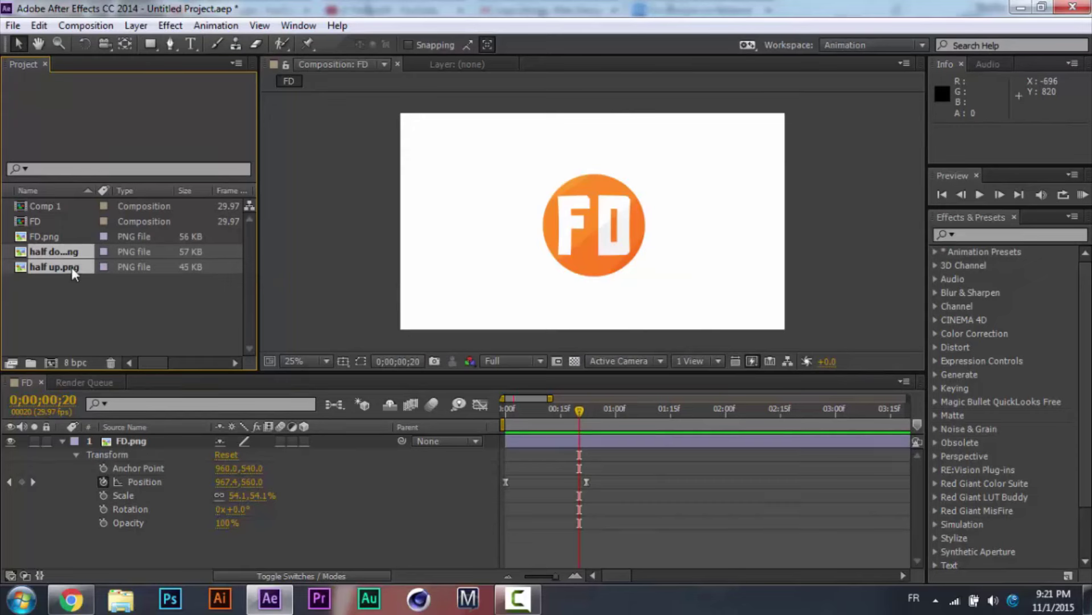
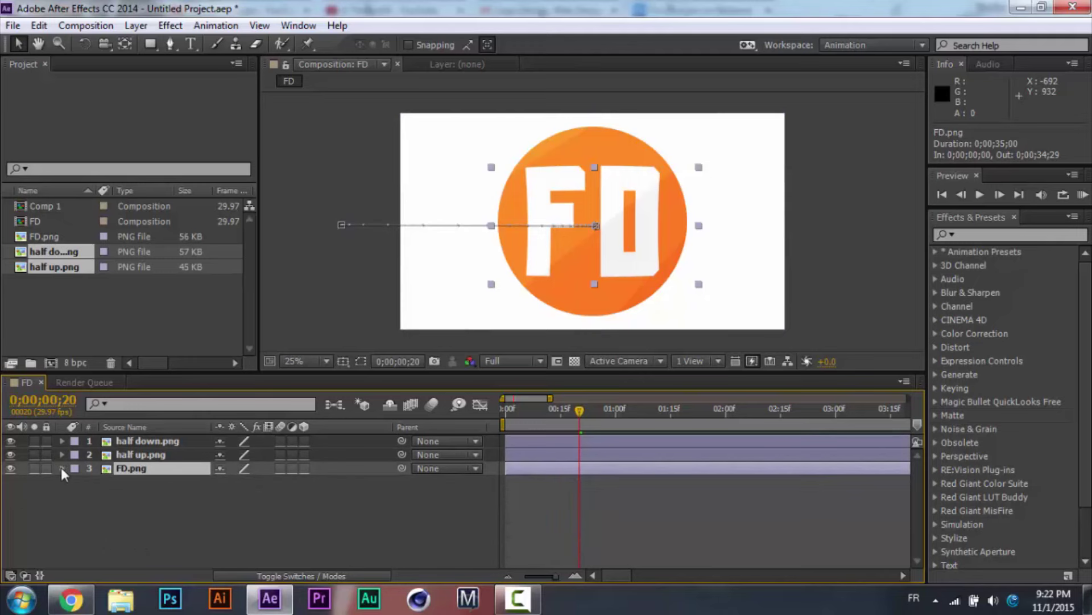
pyautogui.click(124, 442)
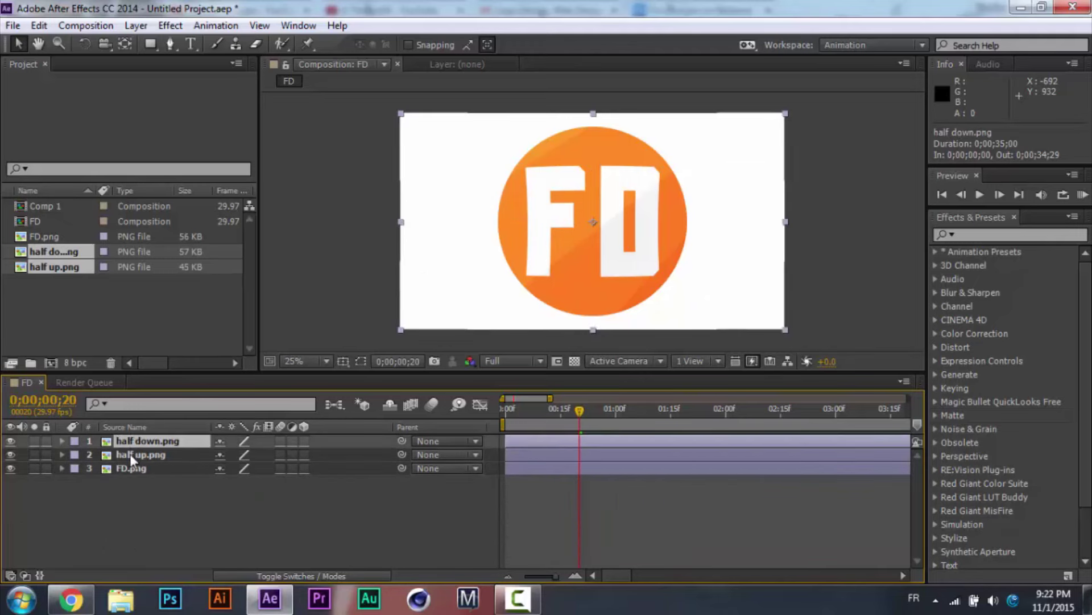
# Lower the opacity of the half down.png and half up.png layers to 25%.
pyautogui.keyDown('ctrl'); pyautogui.click(130, 453); pyautogui.keyUp('ctrl')
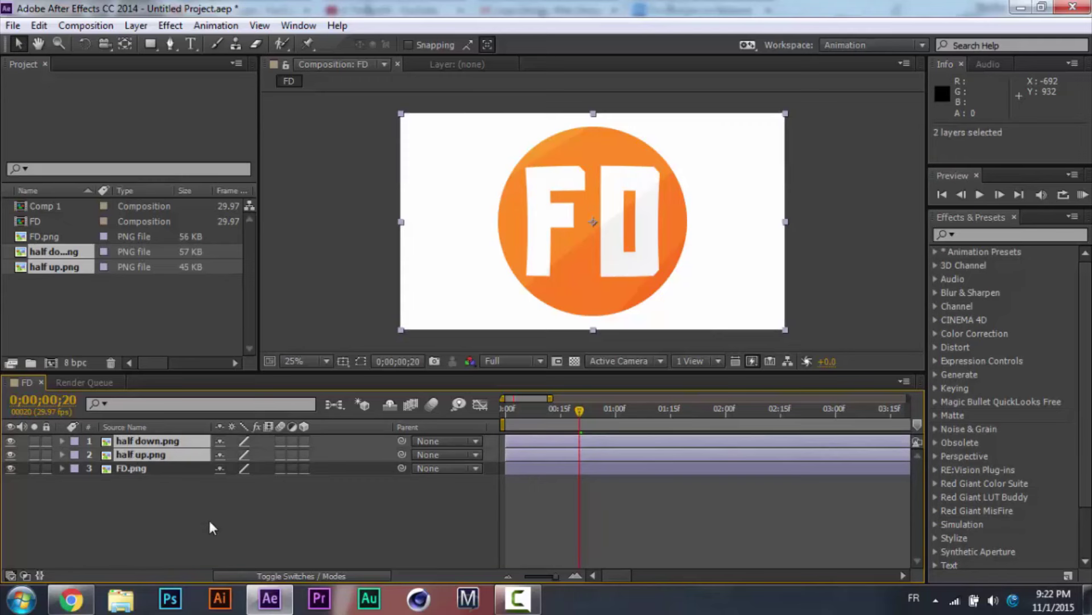
pyautogui.press('t')
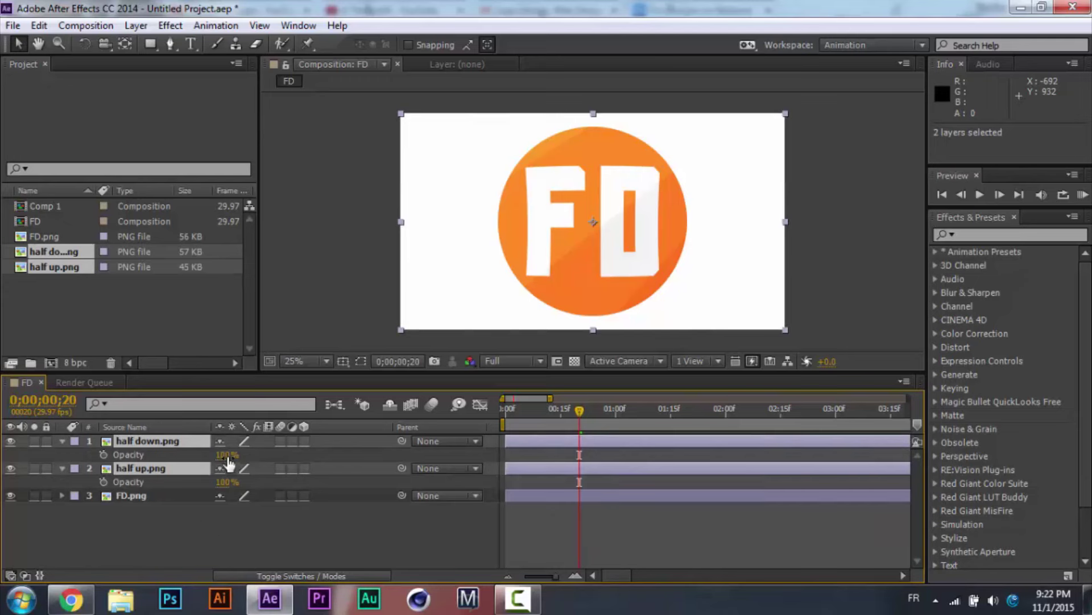
pyautogui.moveTo(228, 458); pyautogui.dragTo(171, 455)
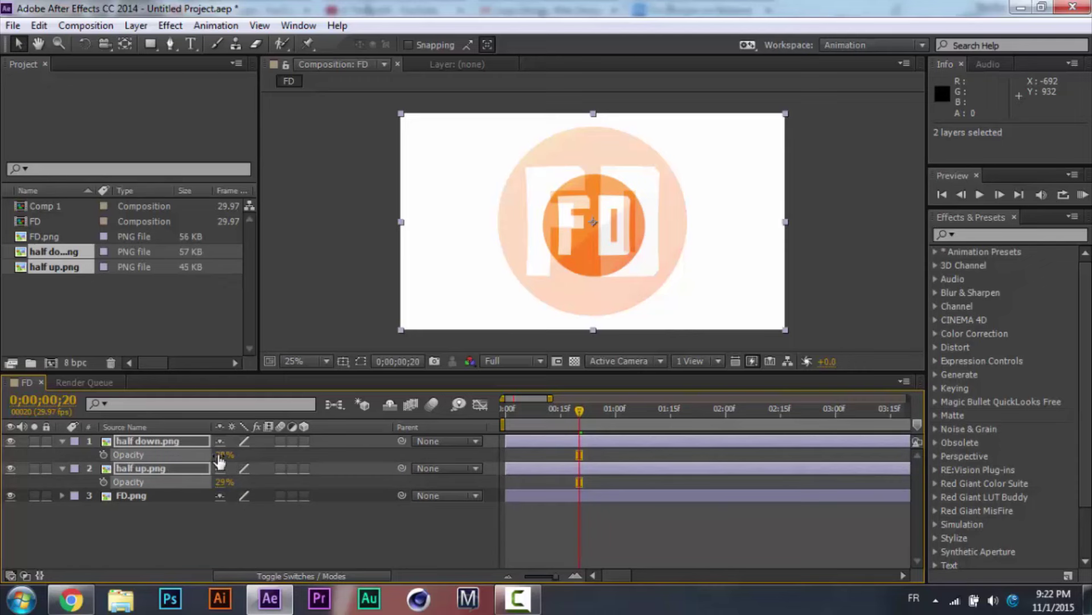
pyautogui.click(357, 160)
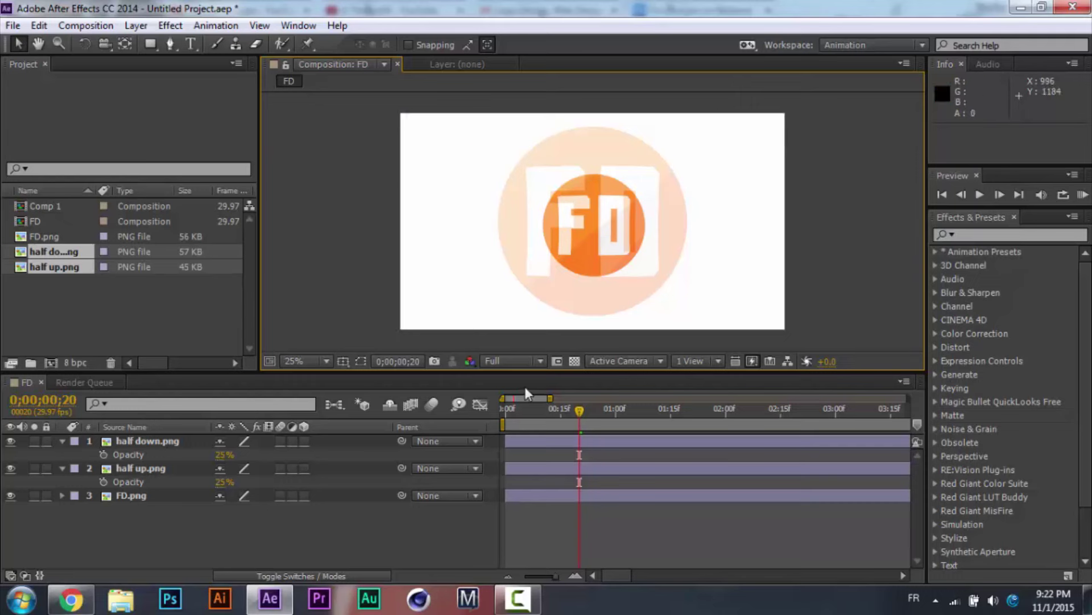
# Scale the half down.png and half up.png layers together down to about 61%, close to the size of the FD.png logo.
pyautogui.click(137, 441)
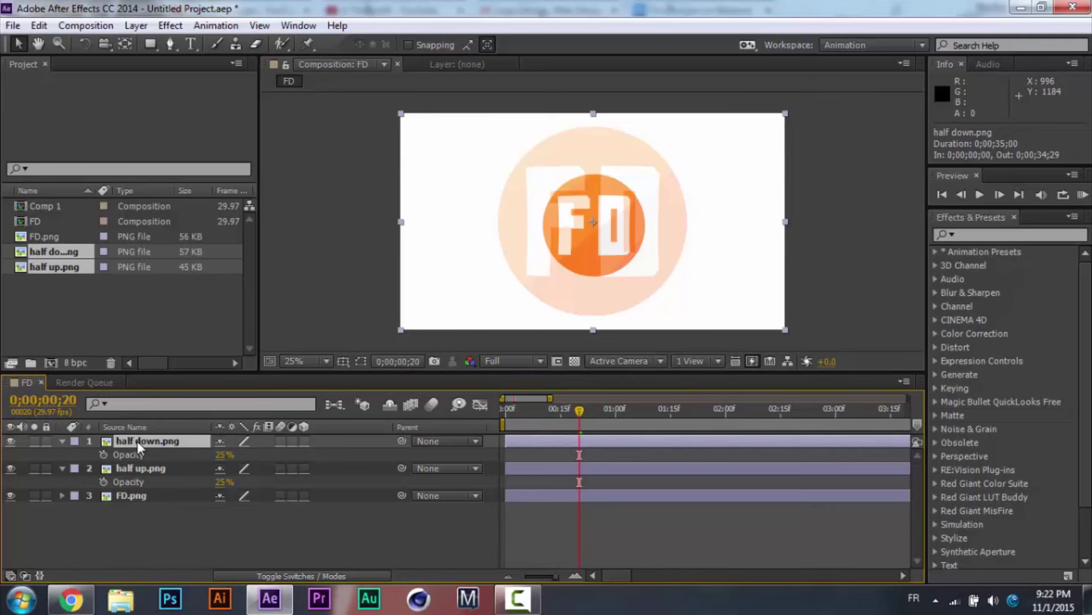
pyautogui.keyDown('shift'); pyautogui.click(122, 468); pyautogui.keyUp('shift')
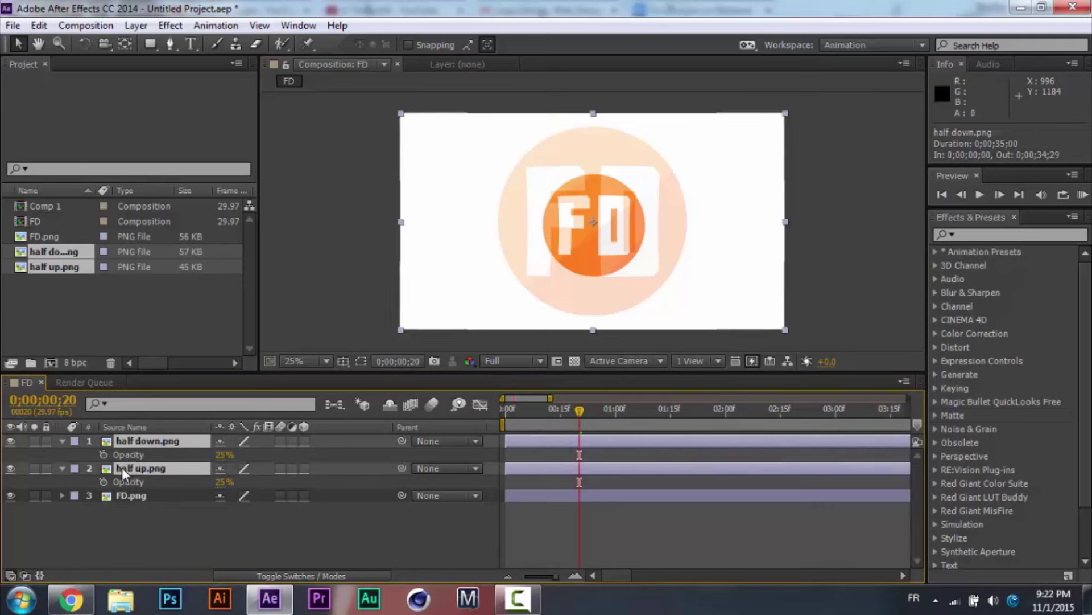
pyautogui.click(62, 441)
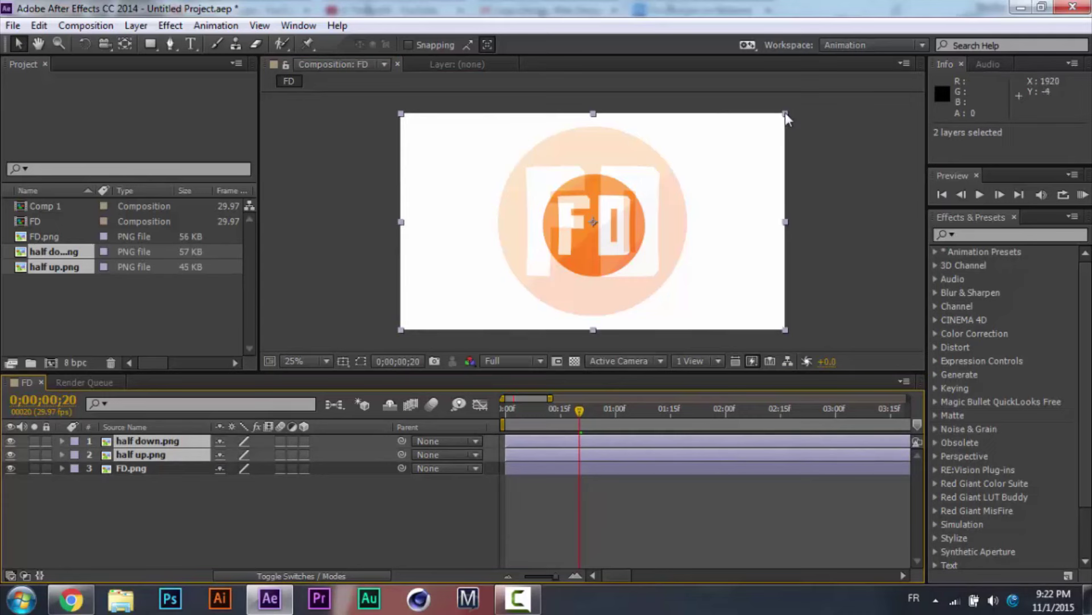
pyautogui.moveTo(785, 112); pyautogui.dragTo(715, 156)
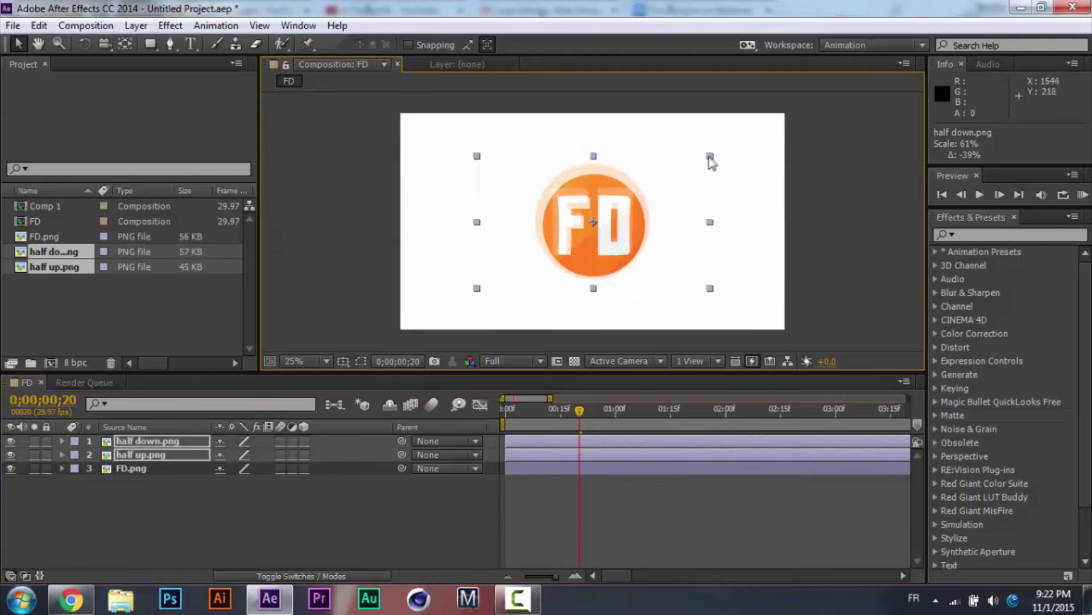
# Reposition both half layers over the FD.png logo at about 968, 560, briefly showing the title/action safe guides for alignment.
pyautogui.moveTo(640, 216); pyautogui.dragTo(643, 224)
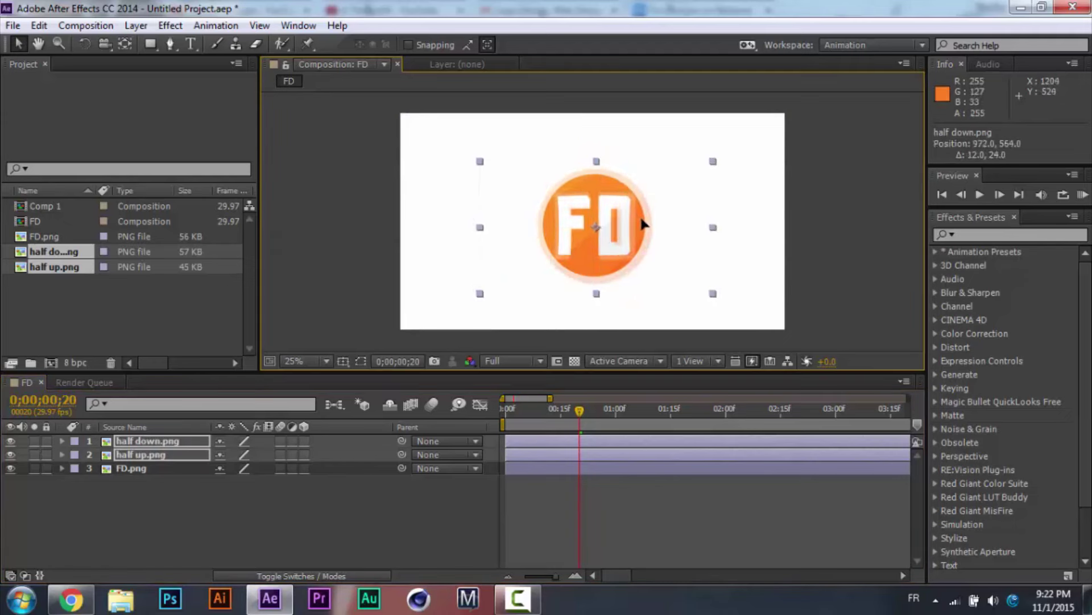
pyautogui.click(344, 361)
pyautogui.click(357, 380)
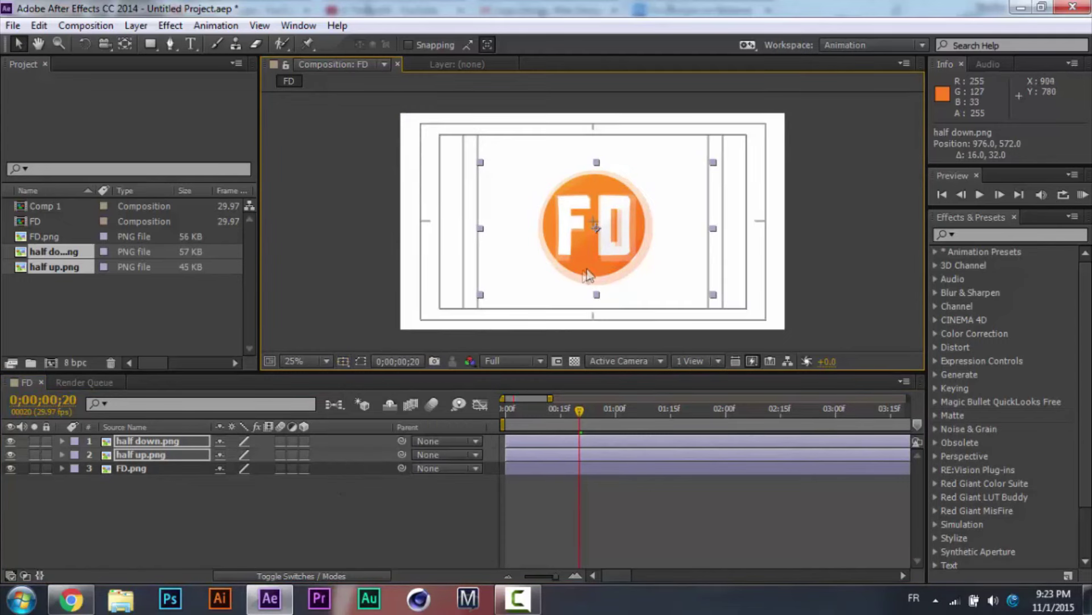
pyautogui.moveTo(592, 267); pyautogui.dragTo(589, 264)
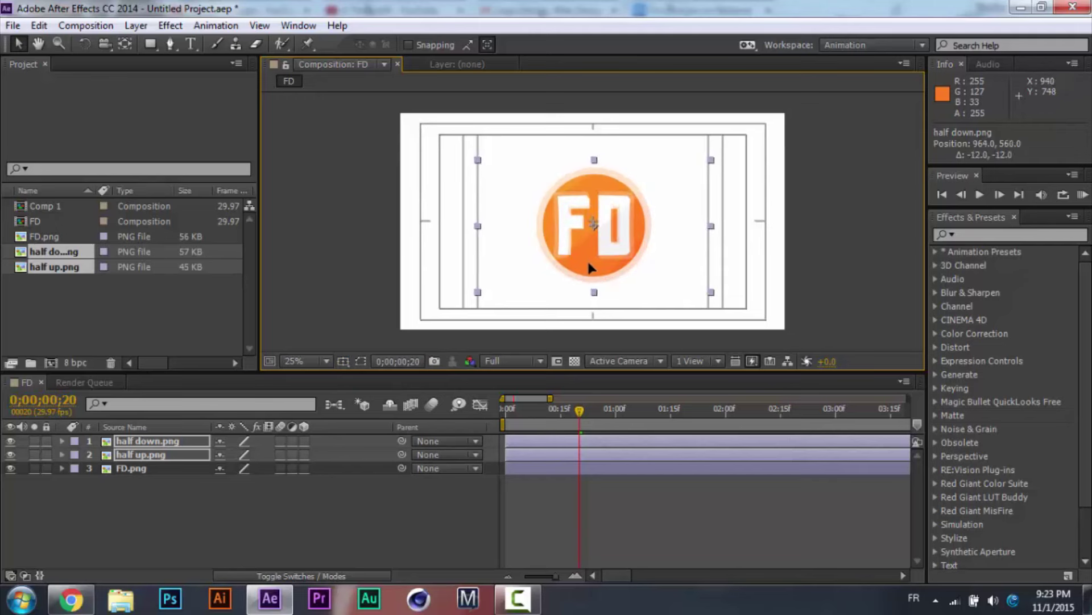
pyautogui.moveTo(589, 266); pyautogui.dragTo(589, 266)
pyautogui.click(357, 362)
pyautogui.click(375, 380)
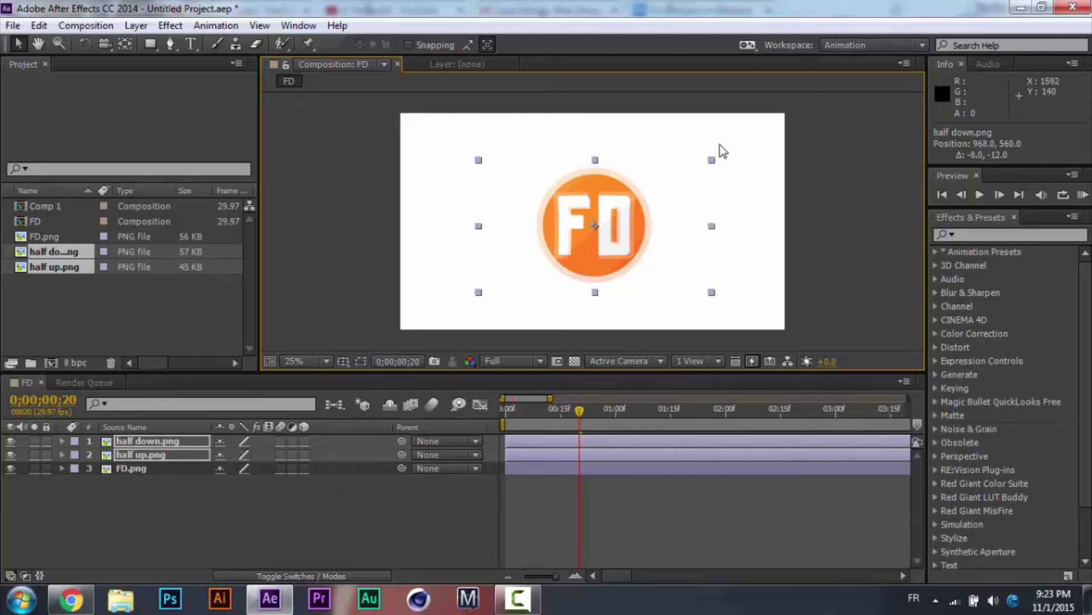
# Try to scale both half layers down to about 57%, and half down.png alone to about 56%, to match the logo.
pyautogui.moveTo(712, 159); pyautogui.dragTo(707, 164)
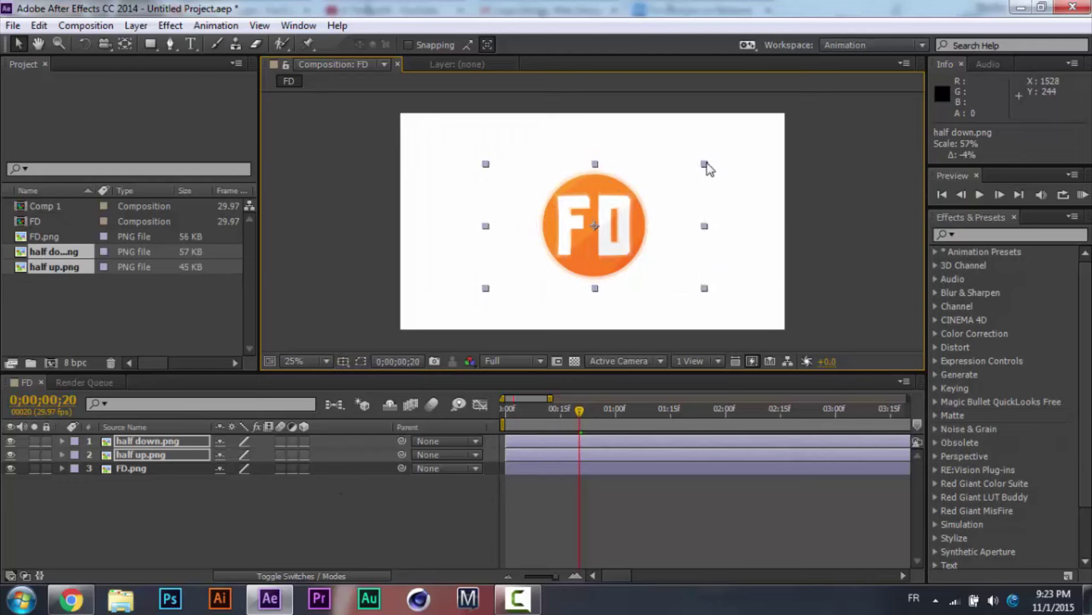
pyautogui.keyDown('shift'); pyautogui.click(706, 169); pyautogui.keyUp('shift')
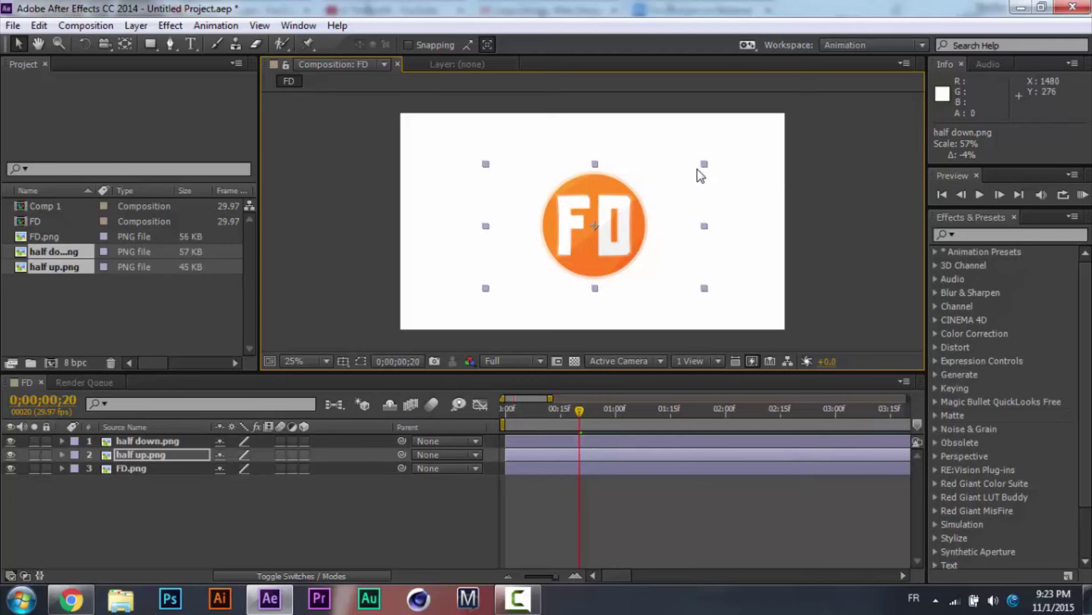
pyautogui.click(708, 170)
pyautogui.click(687, 182)
pyautogui.moveTo(704, 171); pyautogui.dragTo(701, 173)
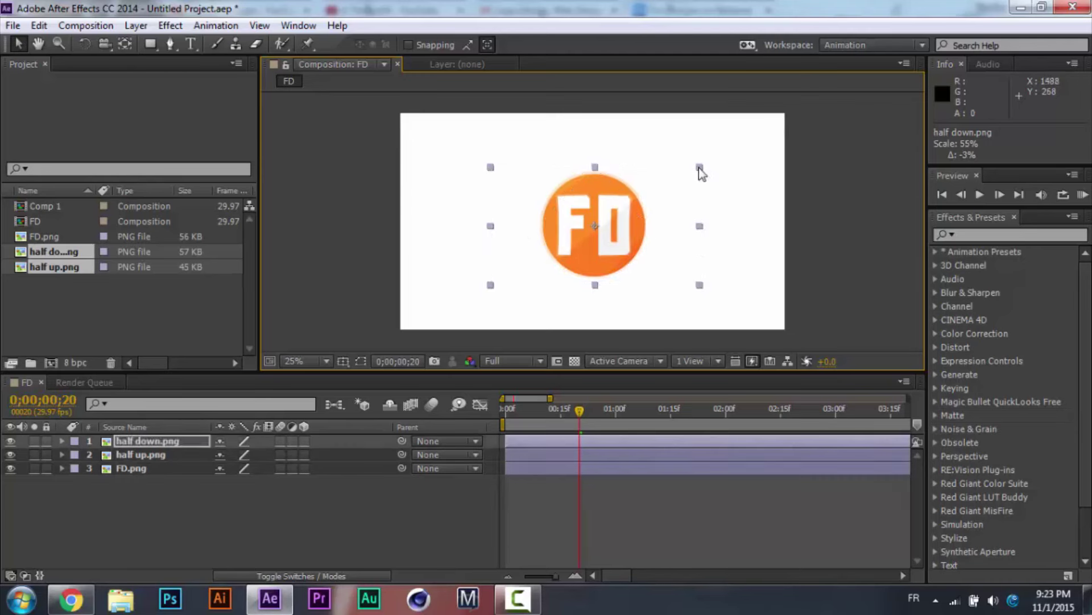
pyautogui.moveTo(701, 173); pyautogui.dragTo(704, 165)
# Try to nudge half down.png over the enlarged logo, and undo that move and the preceding scale changes.
pyautogui.click(60, 45)
pyautogui.click(588, 212)
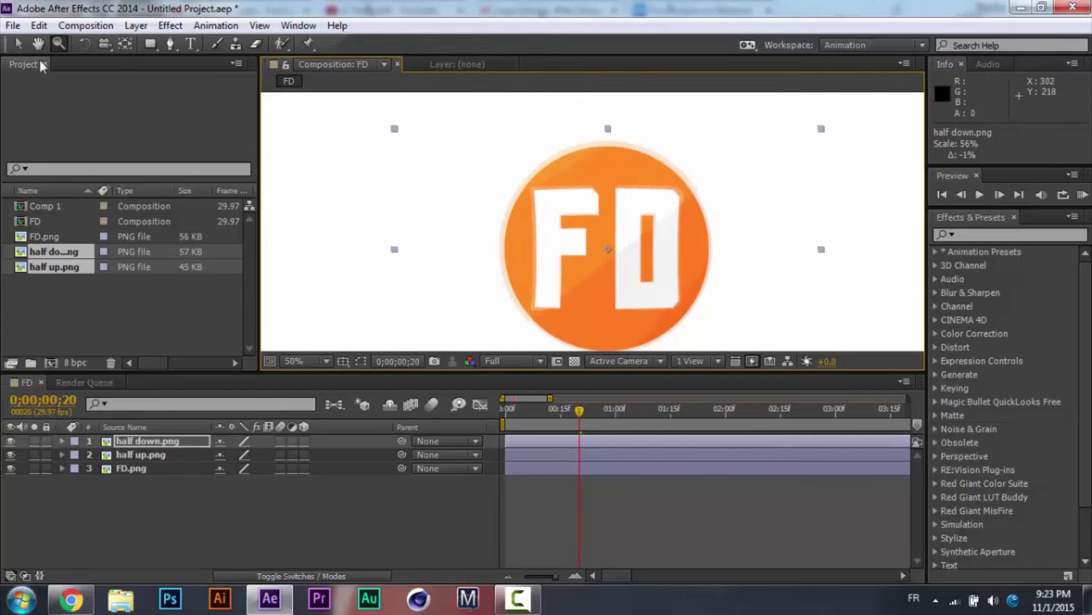
pyautogui.click(37, 43)
pyautogui.moveTo(666, 257); pyautogui.dragTo(654, 232)
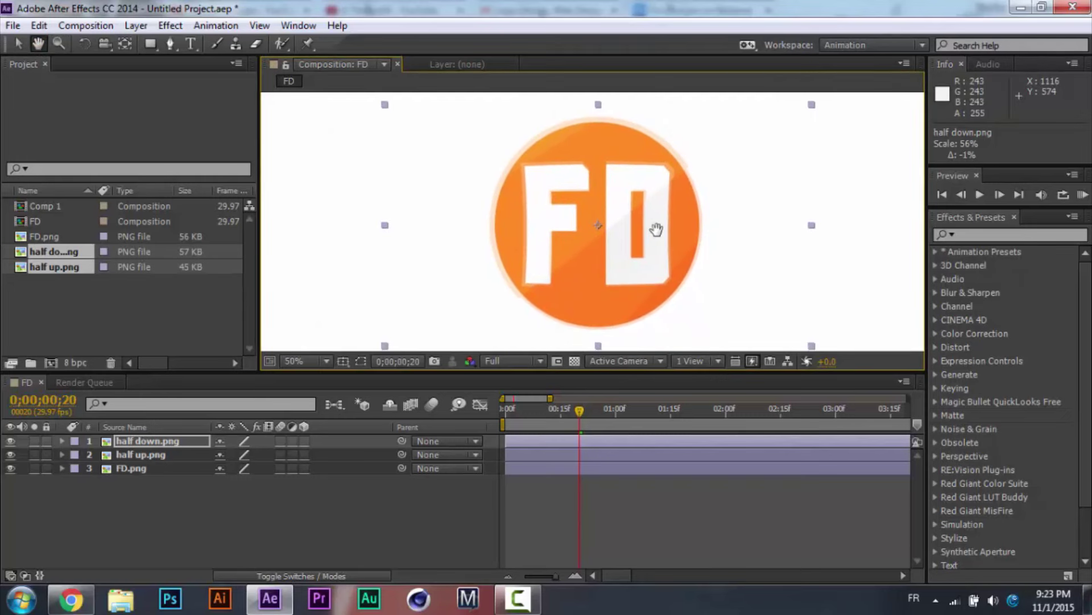
pyautogui.click(15, 44)
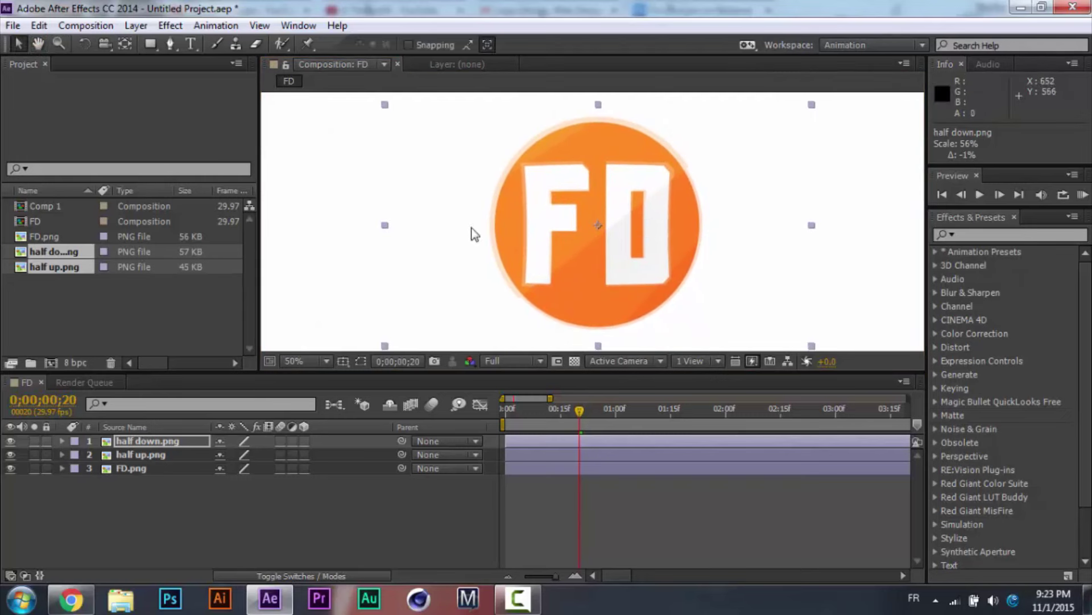
pyautogui.moveTo(471, 226); pyautogui.dragTo(475, 229)
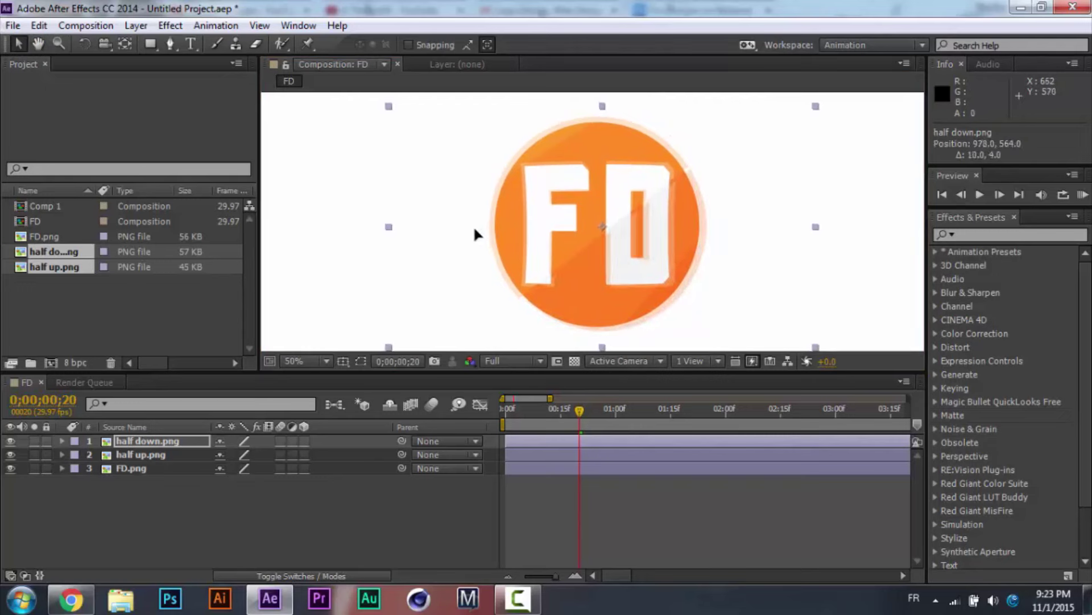
pyautogui.hotkey('ctrl', 'z')
pyautogui.hotkey('ctrl', 'z')
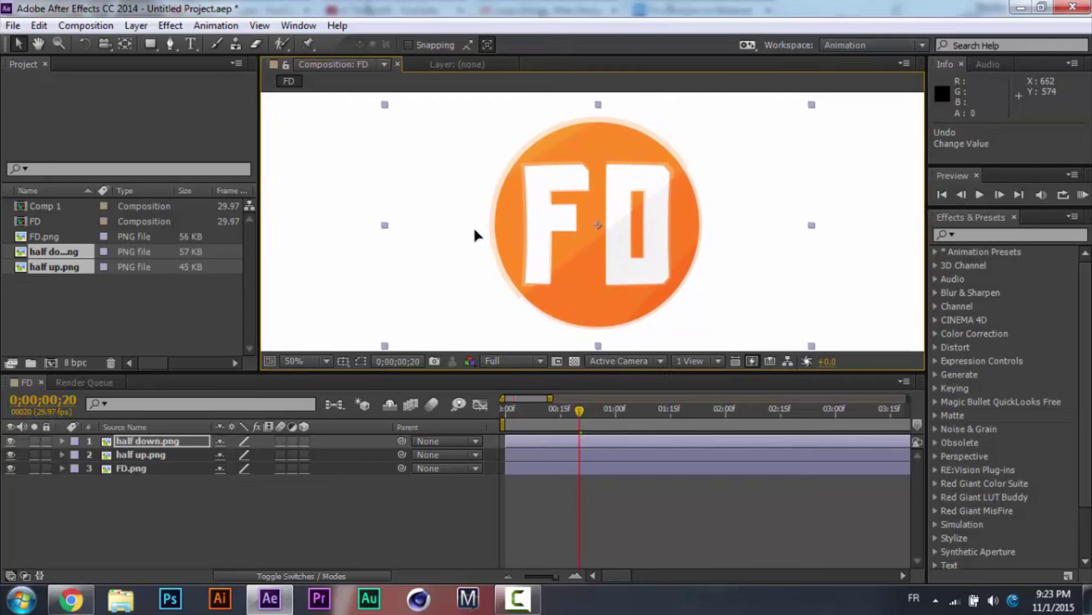
pyautogui.hotkey('ctrl', 'z')
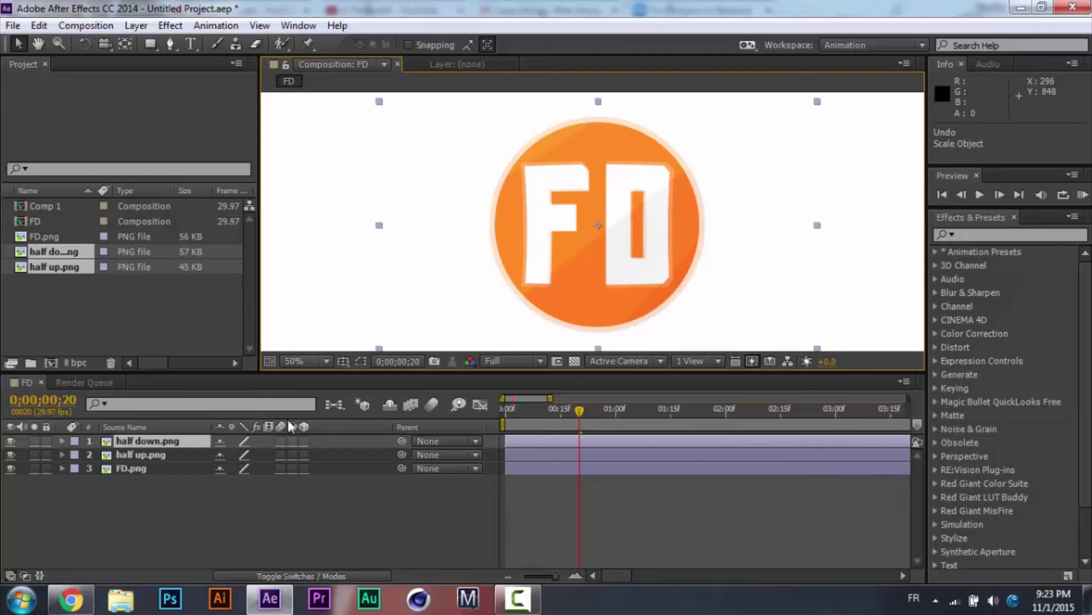
# Scale the half down.png and half up.png layers together to 55% so they cover the FD.png logo.
pyautogui.keyDown('shift'); pyautogui.click(157, 457); pyautogui.keyUp('shift')
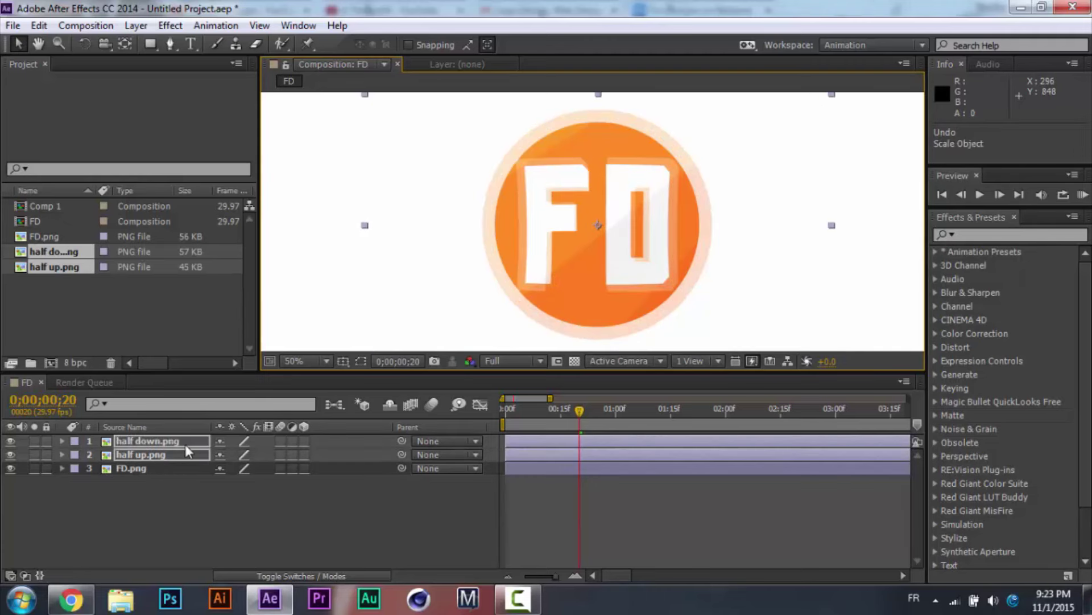
pyautogui.click(185, 453)
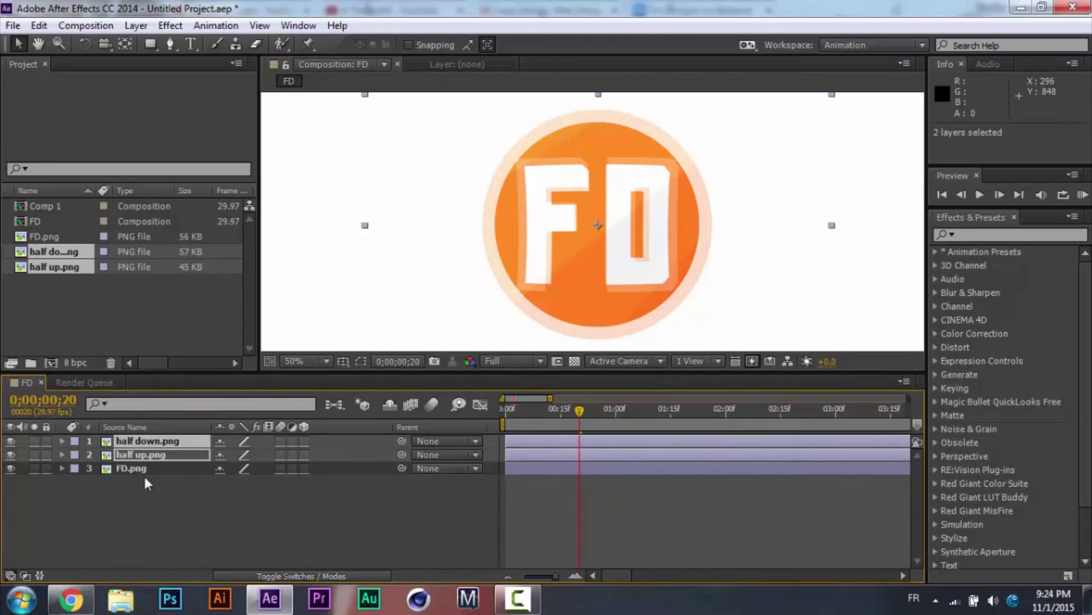
pyautogui.click(143, 473)
pyautogui.click(157, 459)
pyautogui.keyDown('shift'); pyautogui.click(166, 442); pyautogui.keyUp('shift')
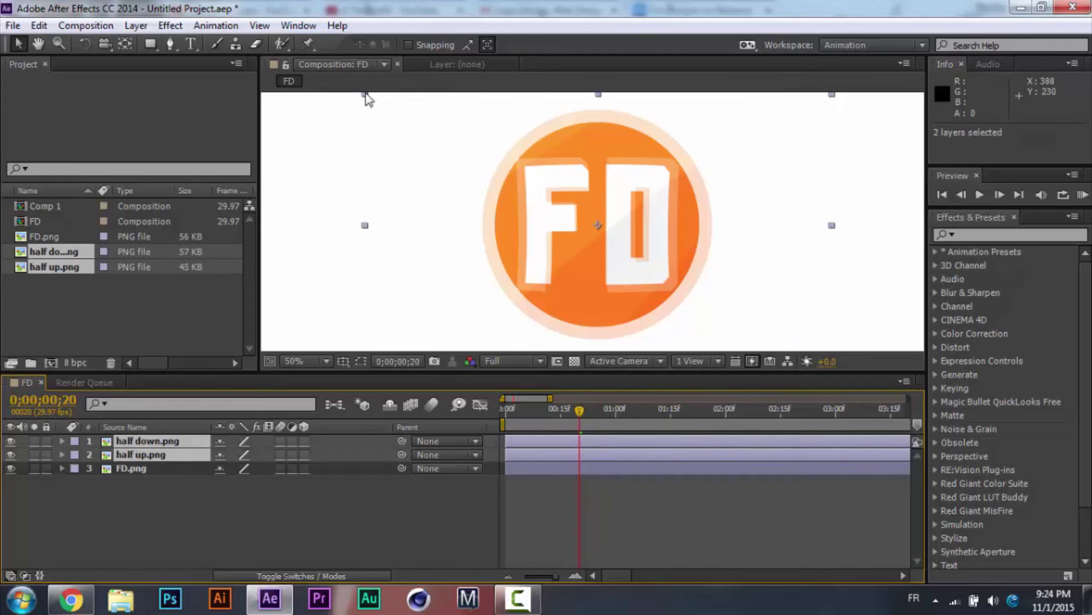
pyautogui.moveTo(367, 98); pyautogui.dragTo(385, 111)
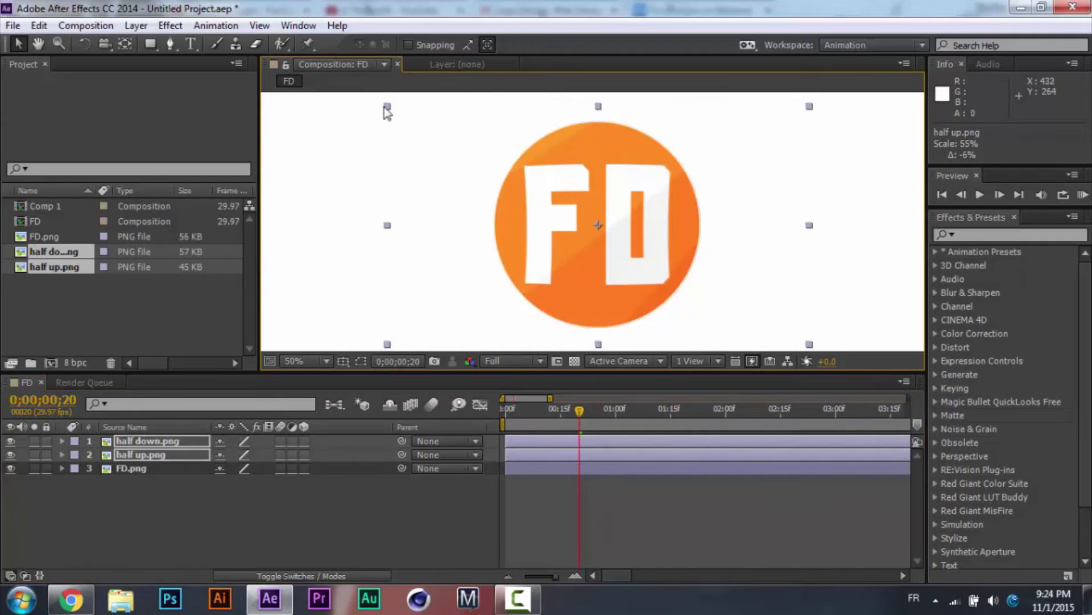
pyautogui.click(386, 110)
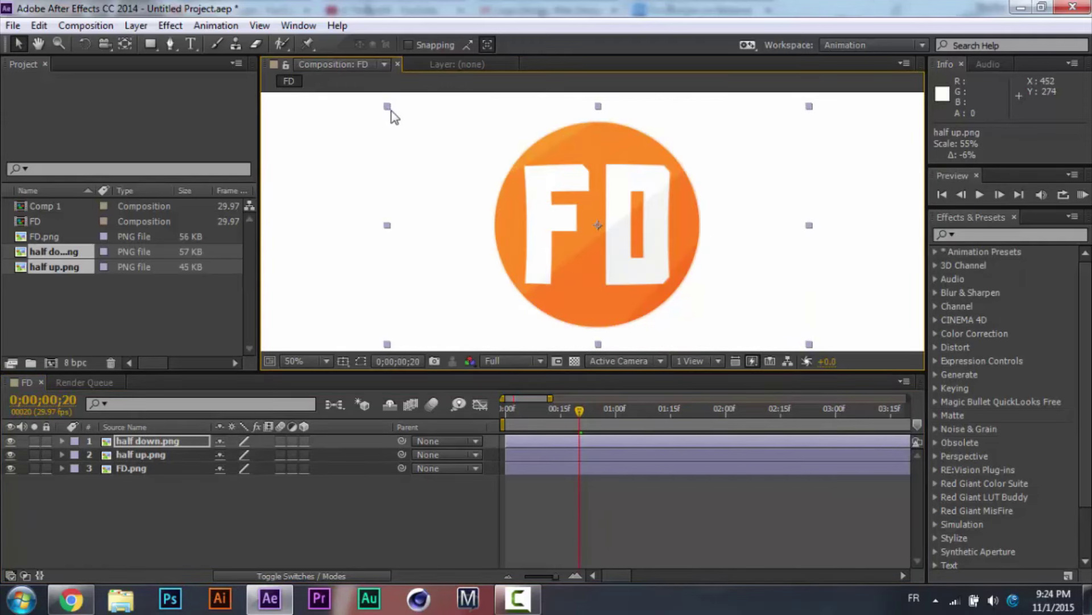
pyautogui.click(397, 116)
pyautogui.click(398, 116)
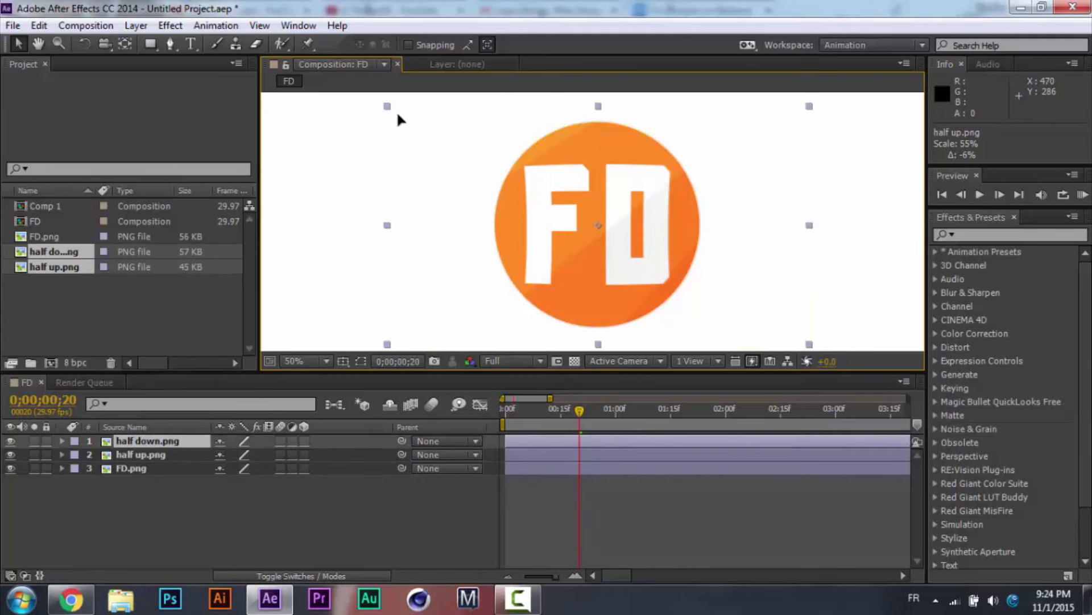
# Fine-tune the scale of both half layers together to 56%.
pyautogui.keyDown('ctrl'); pyautogui.click(167, 454); pyautogui.keyUp('ctrl')
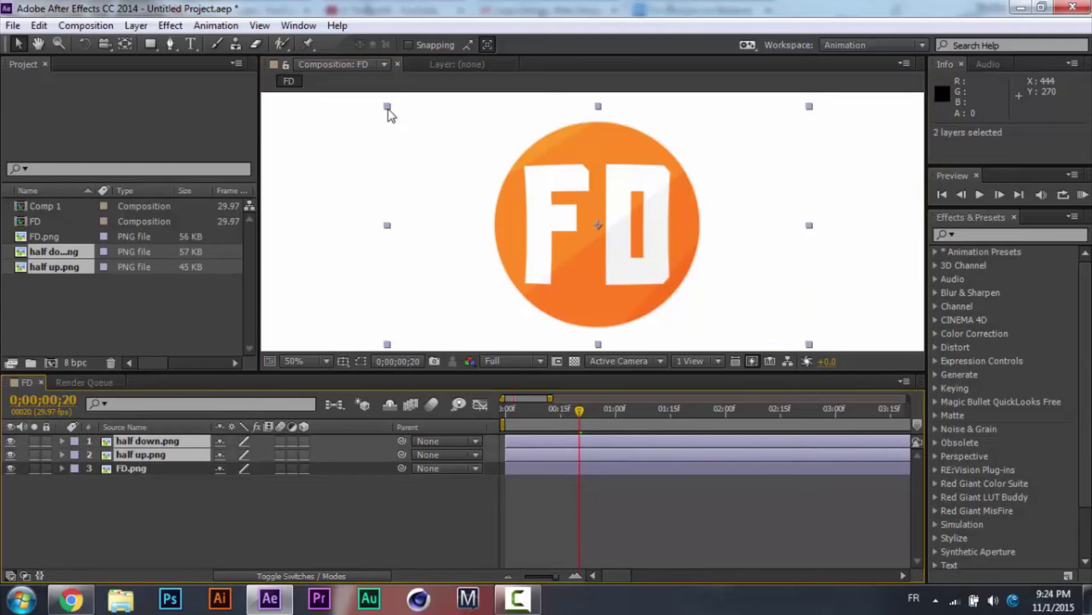
pyautogui.moveTo(388, 109); pyautogui.dragTo(391, 117)
pyautogui.hotkey('ctrl', 'z')
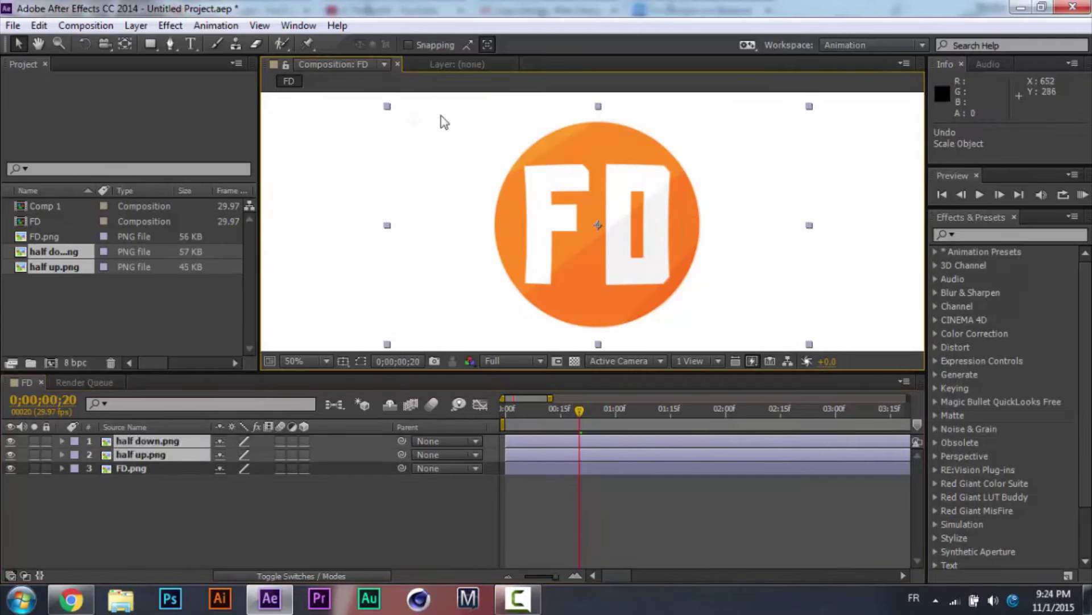
pyautogui.moveTo(386, 106); pyautogui.dragTo(383, 104)
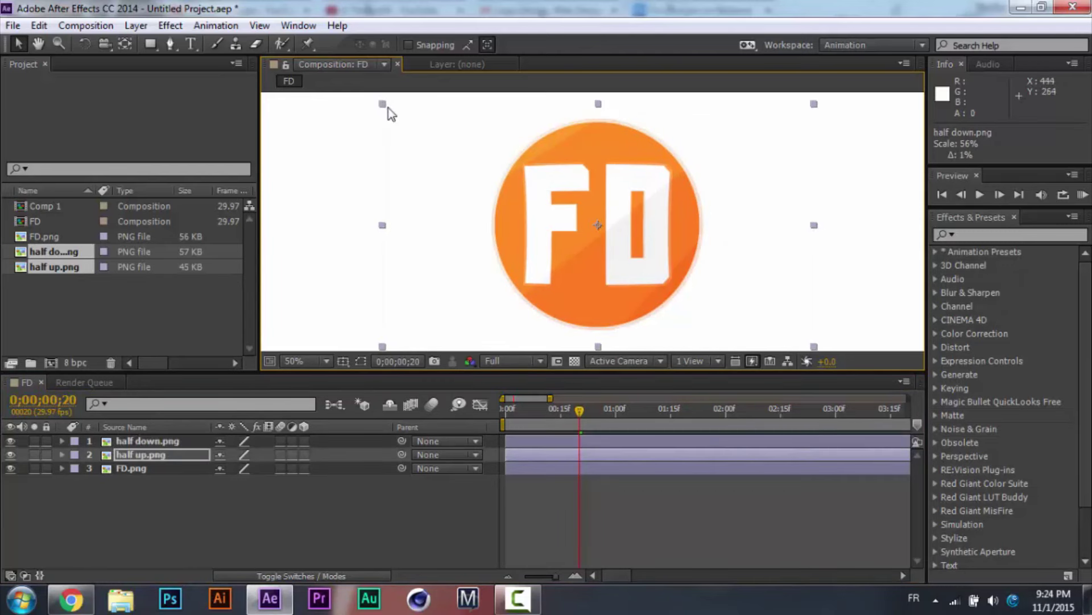
# Try to scale half up.png alone to 55%, undo that scaling, and select the half down.png layer.
pyautogui.moveTo(381, 104); pyautogui.dragTo(386, 105)
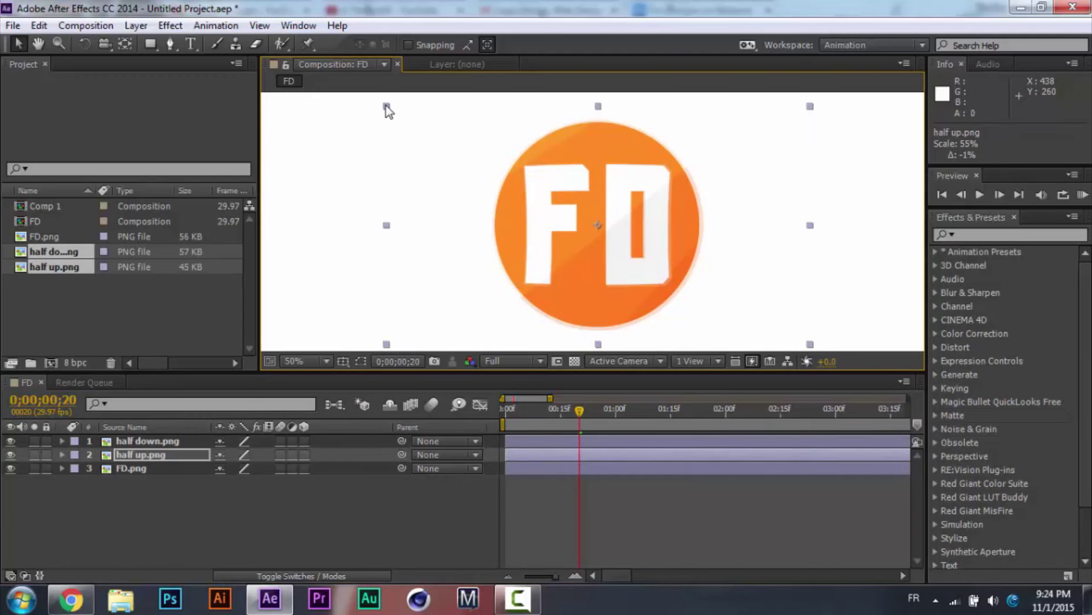
pyautogui.click(390, 111)
pyautogui.click(388, 102)
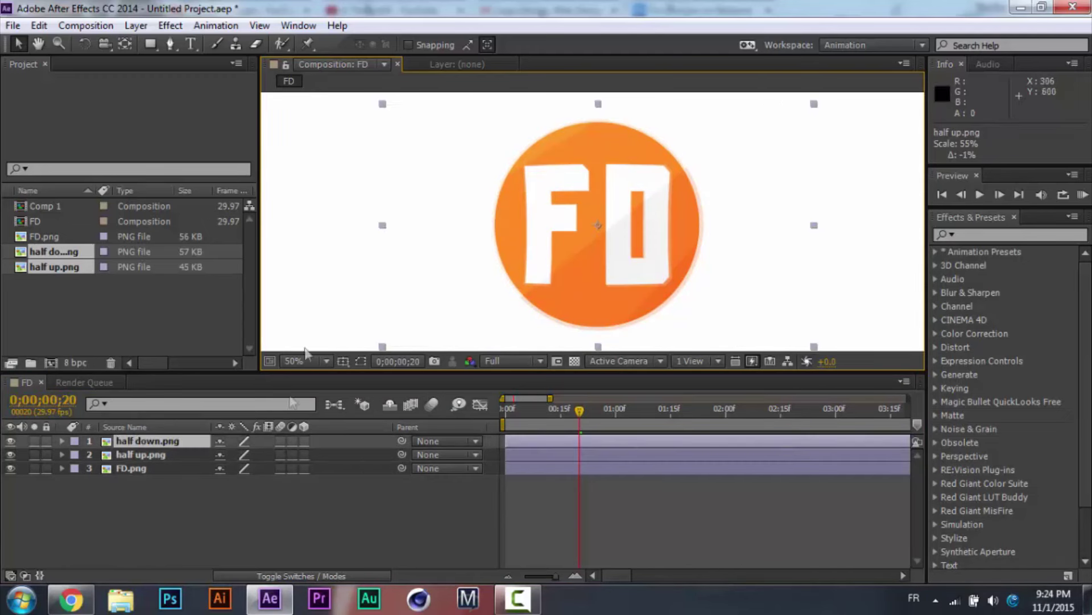
pyautogui.keyDown('shift'); pyautogui.click(176, 453); pyautogui.keyUp('shift')
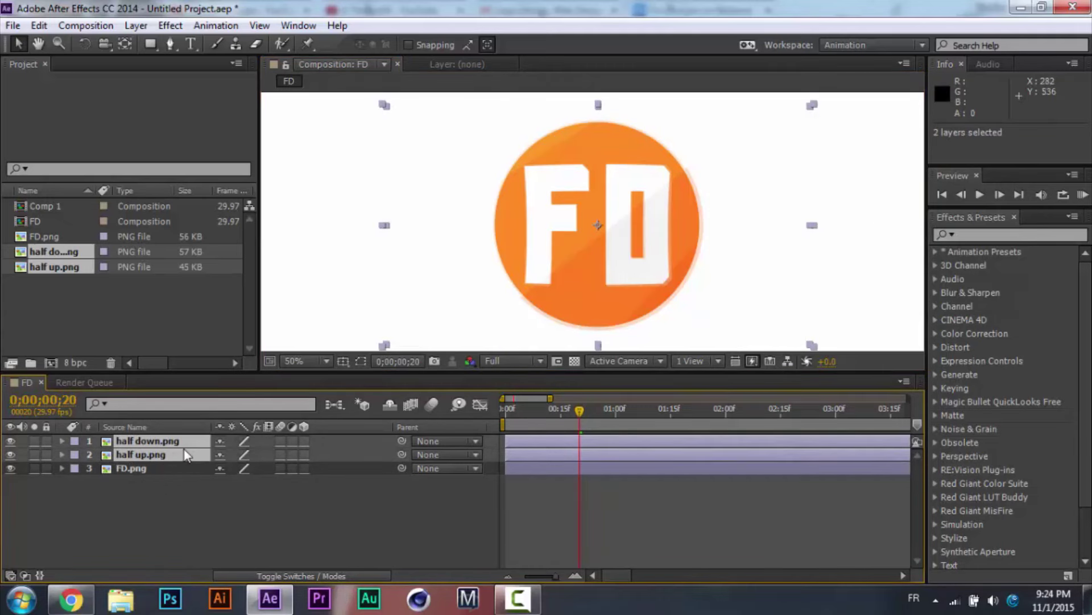
pyautogui.hotkey('ctrl', 'z')
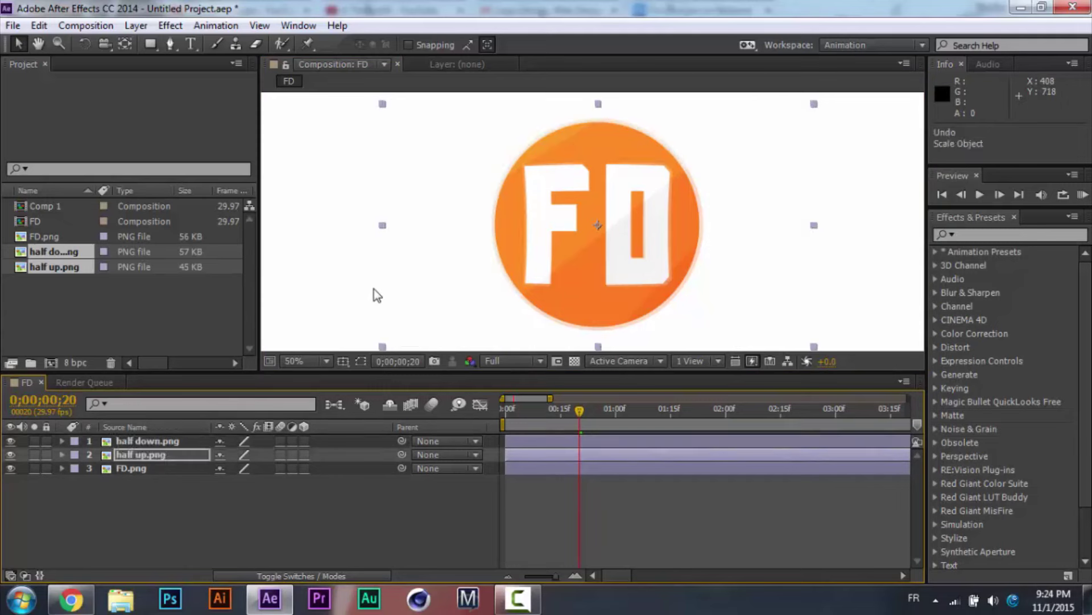
pyautogui.click(195, 443)
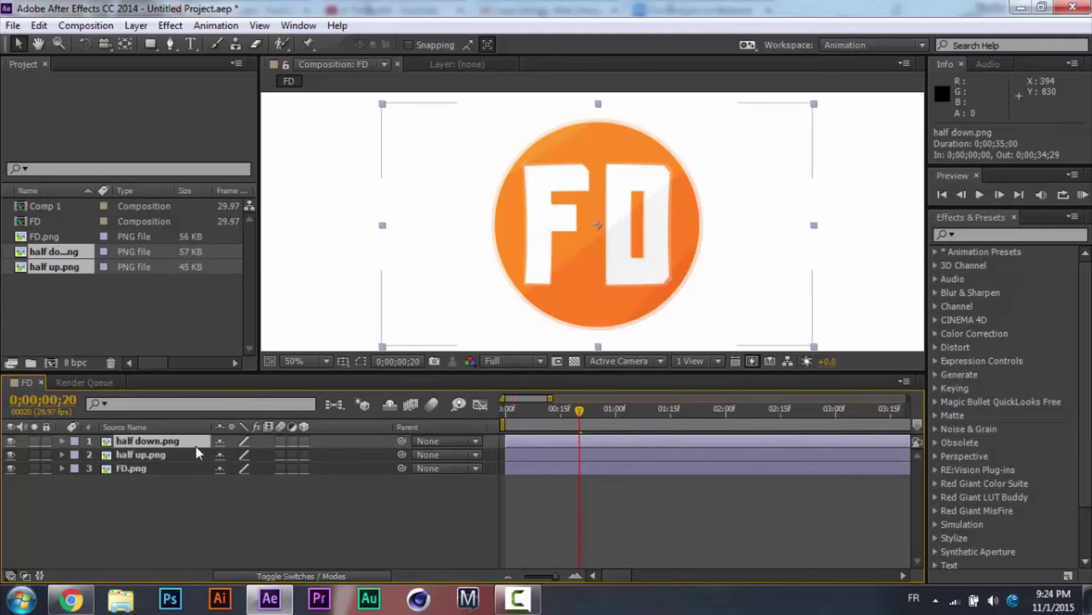
# Scale half down.png and half up.png together to 54% and set the opacity of both layers to 100%.
pyautogui.keyDown('shift'); pyautogui.click(185, 456); pyautogui.keyUp('shift')
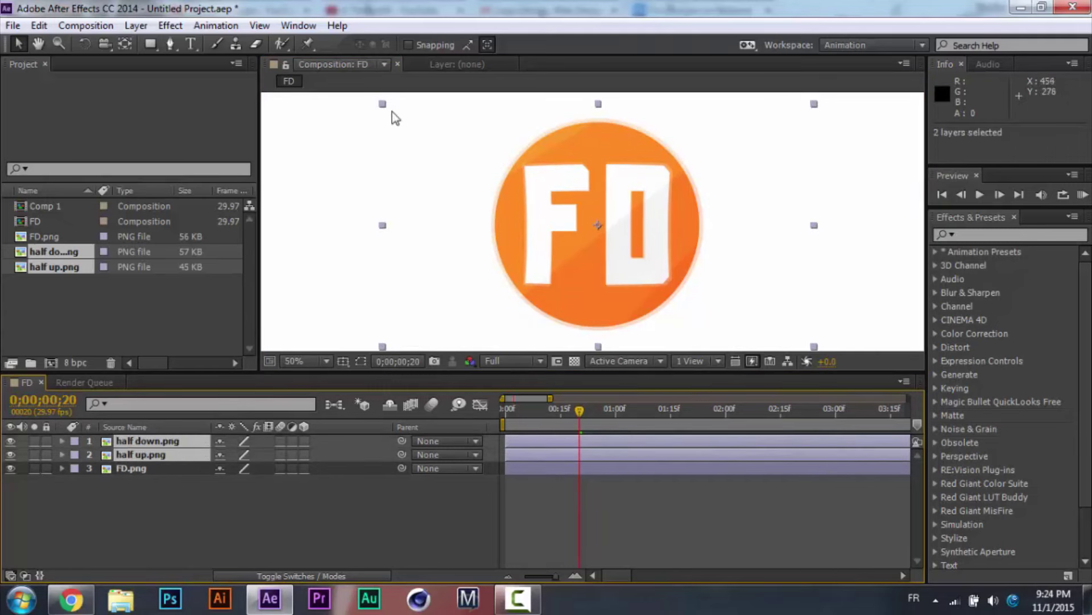
pyautogui.moveTo(384, 105); pyautogui.dragTo(388, 107)
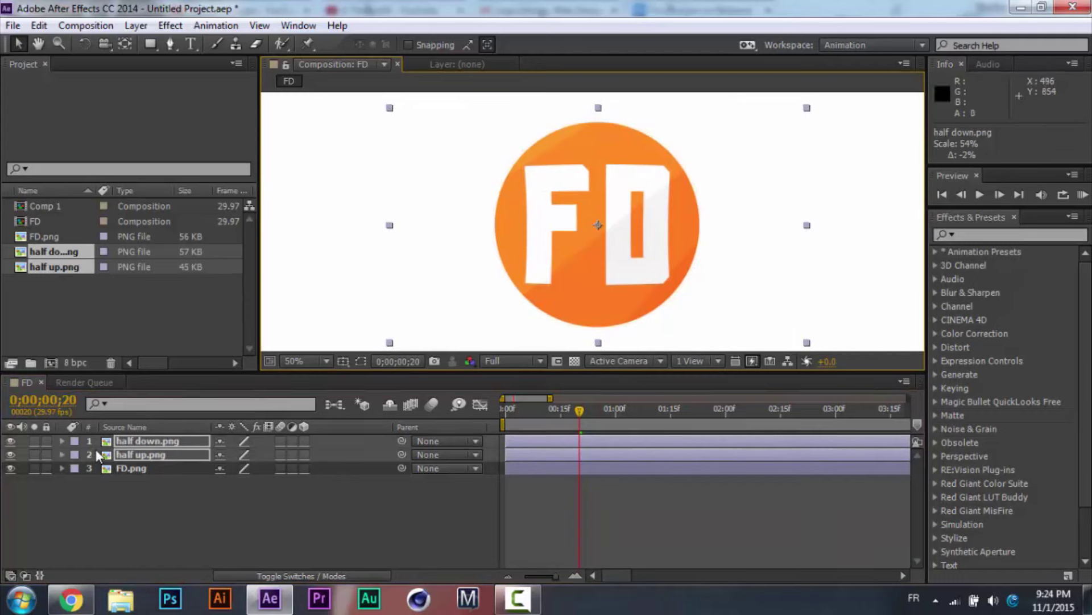
pyautogui.press('t')
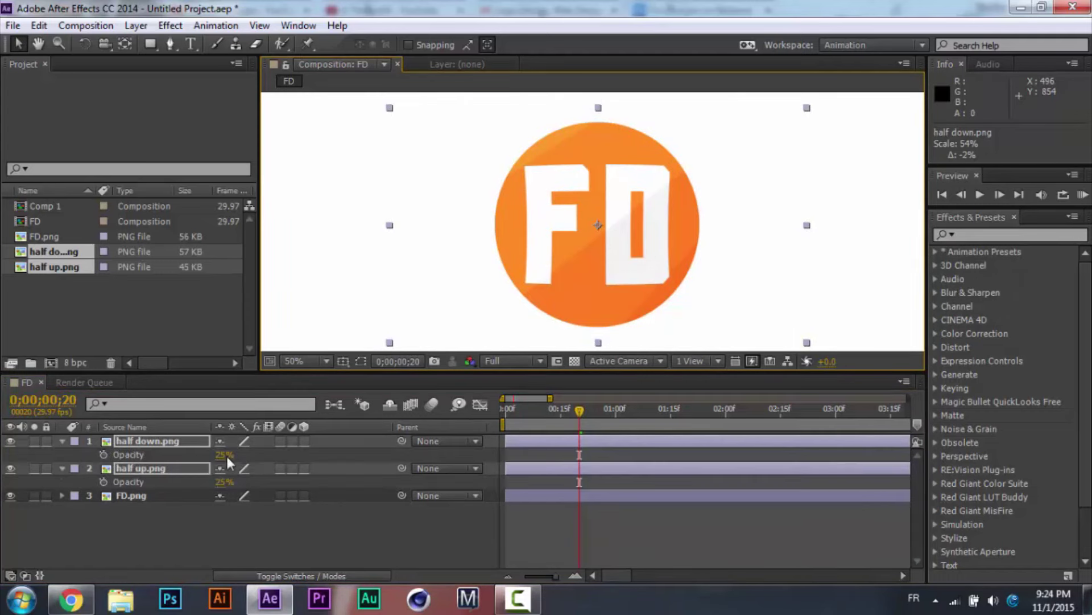
pyautogui.moveTo(226, 453); pyautogui.dragTo(450, 468)
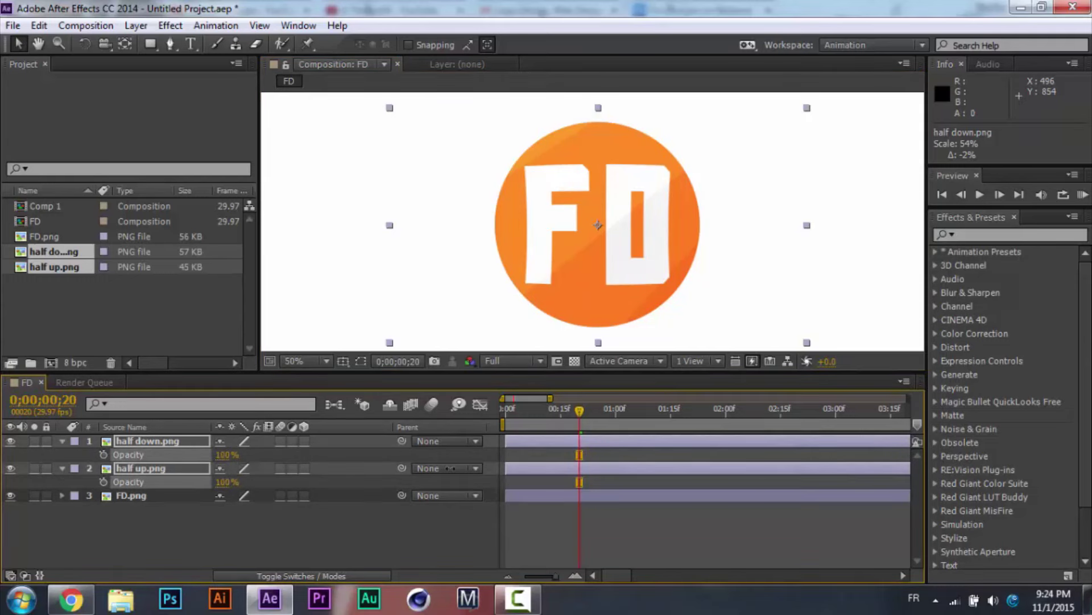
pyautogui.press('F2')
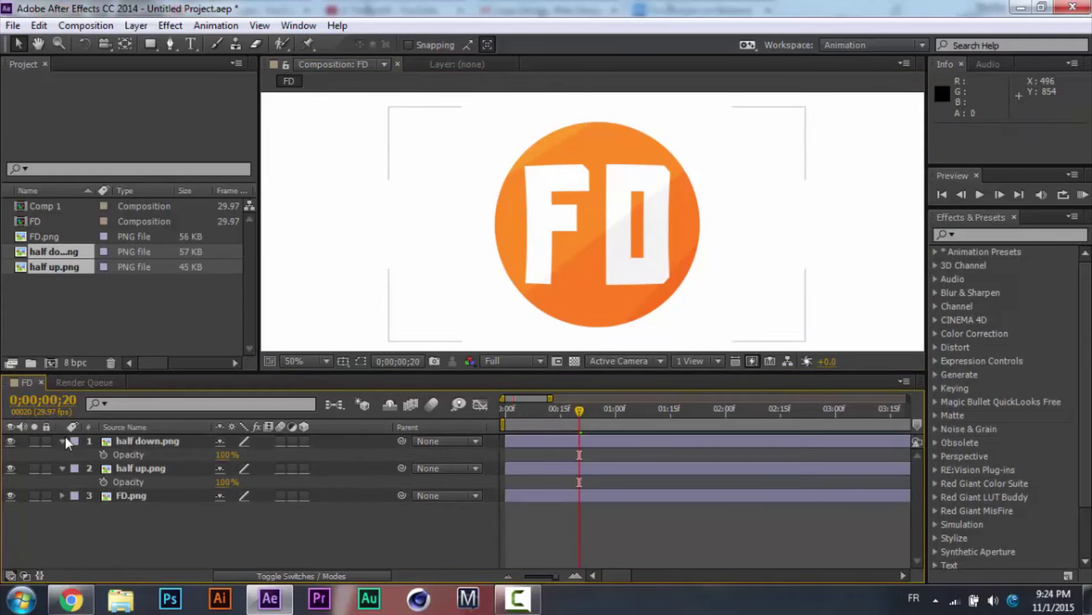
pyautogui.click(61, 438)
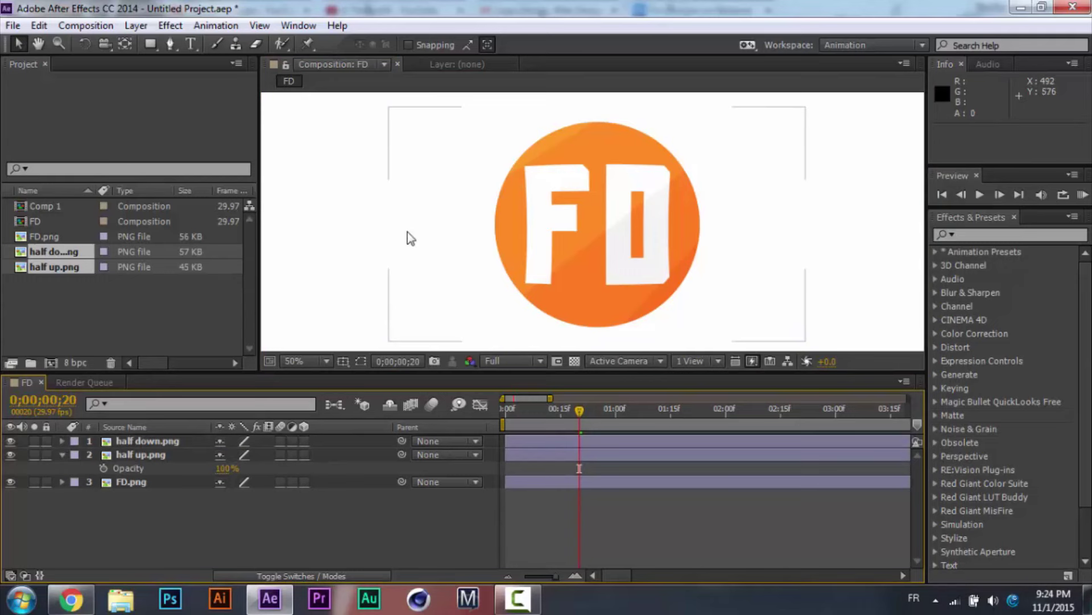
# Preview the composition and inspect the slide-in around frame 6, comparing the moving logo with the stationary half layers.
pyautogui.press('KP_0')
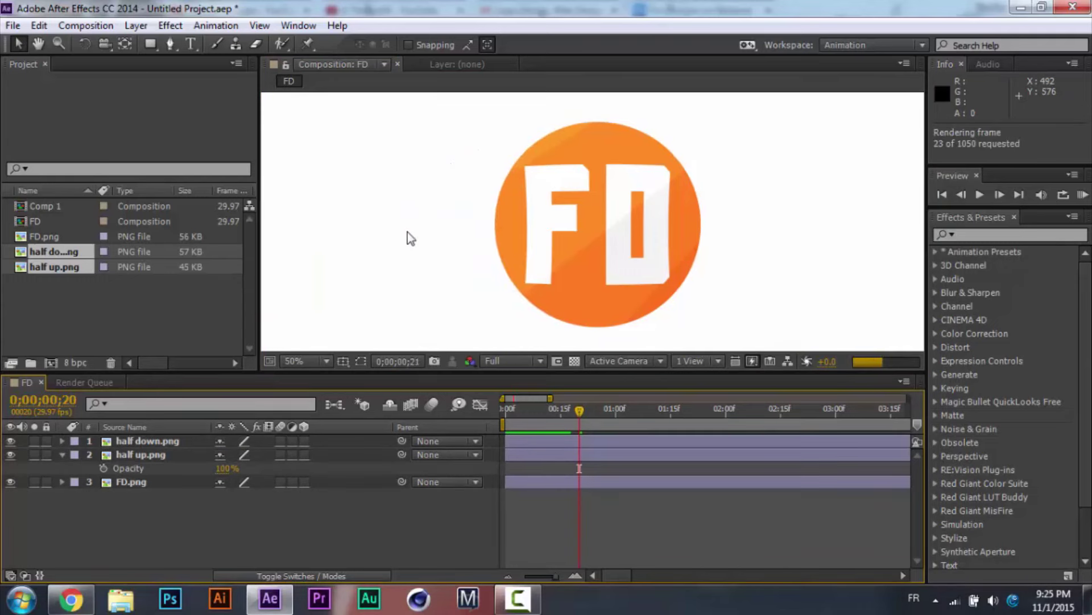
pyautogui.click(577, 415)
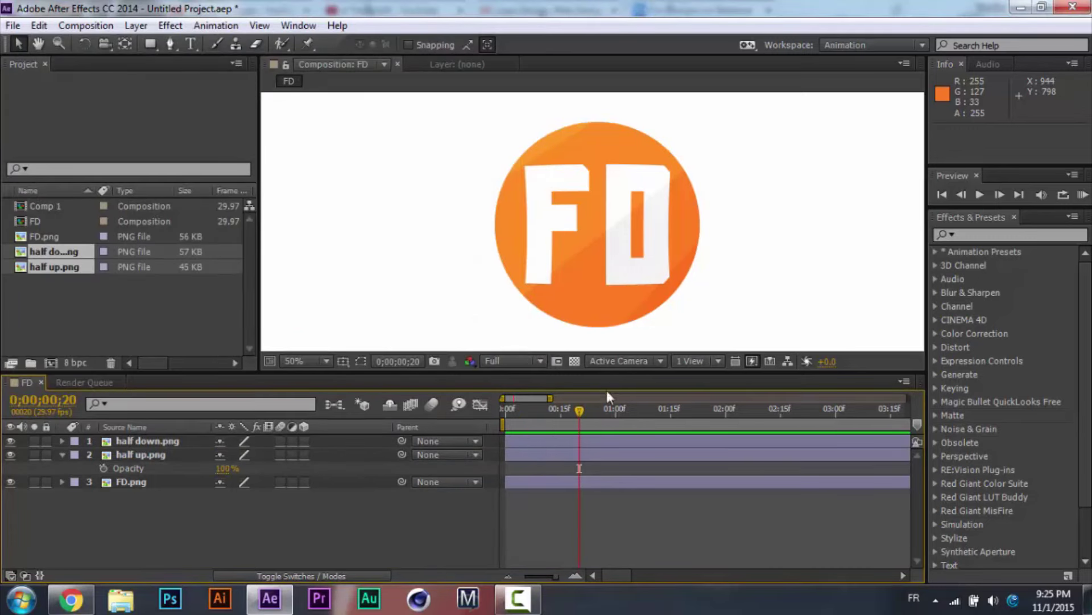
pyautogui.moveTo(572, 411); pyautogui.dragTo(527, 410)
pyautogui.click(59, 43)
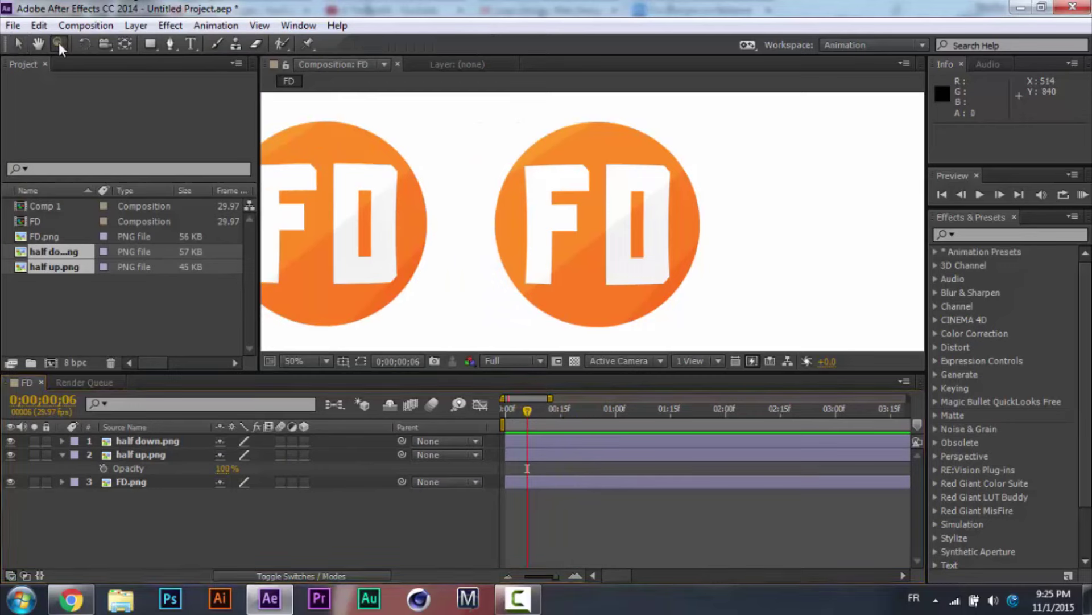
pyautogui.rightClick(506, 217)
pyautogui.click(23, 47)
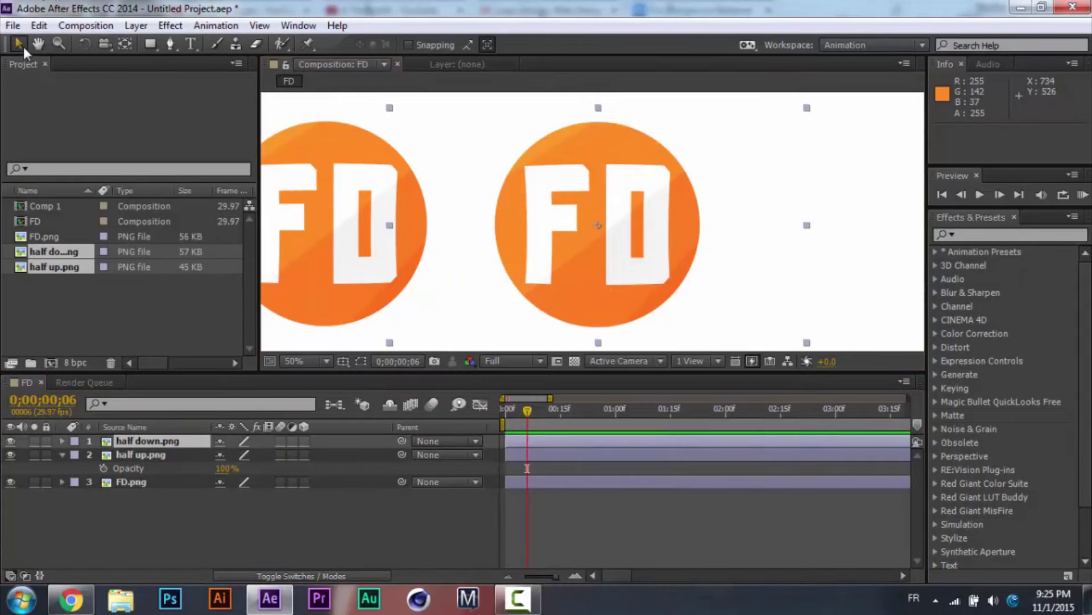
pyautogui.scroll(-2, 451, 166)
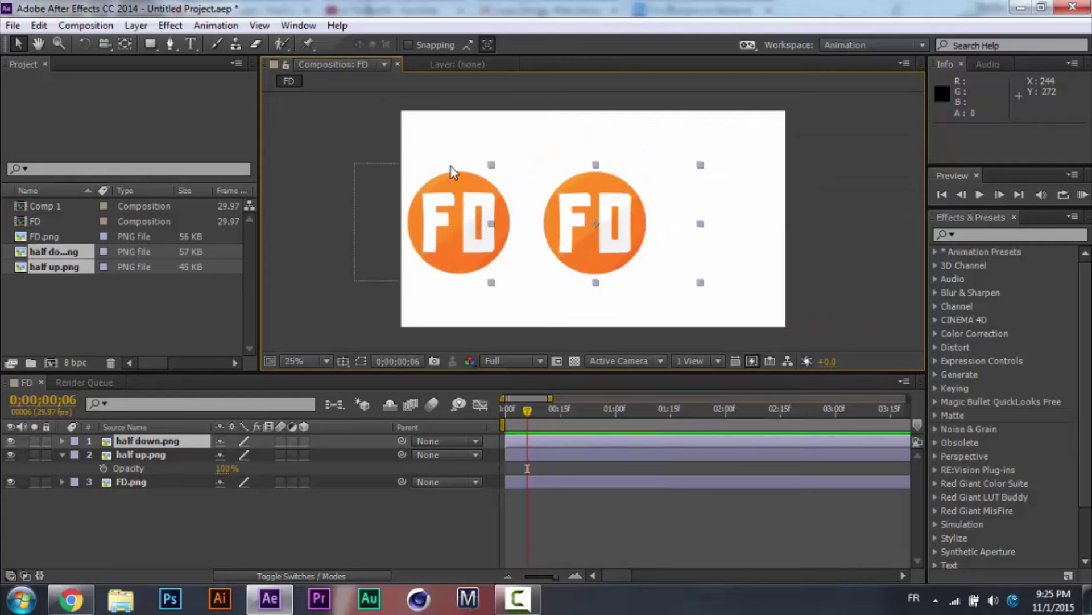
# Shift half down.png and half up.png together to start at FD.png's last position keyframe, 0;00;00;22.
pyautogui.moveTo(528, 419); pyautogui.dragTo(575, 424)
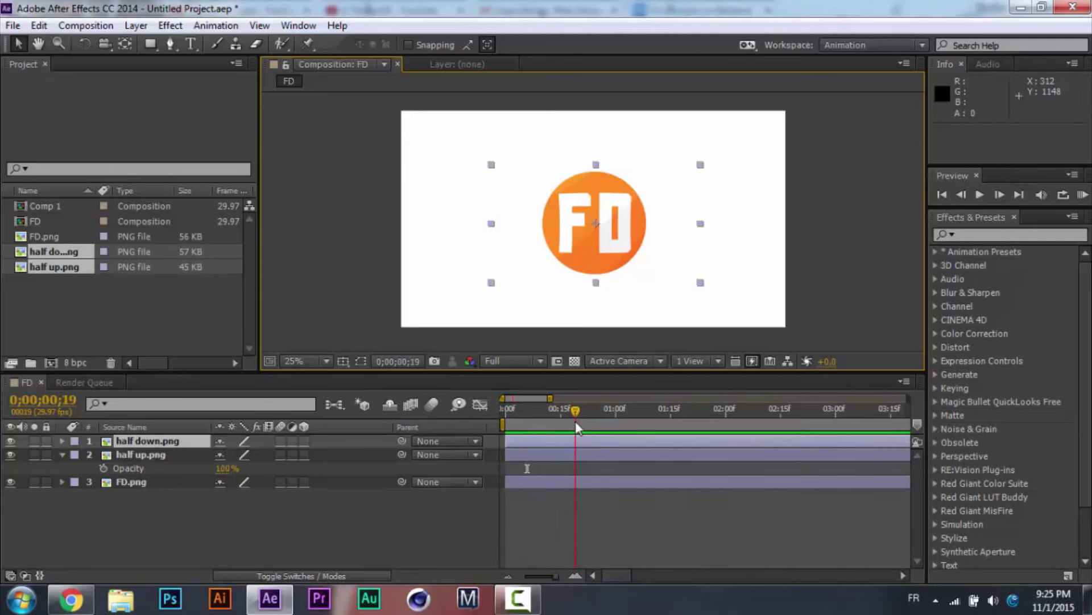
pyautogui.click(62, 482)
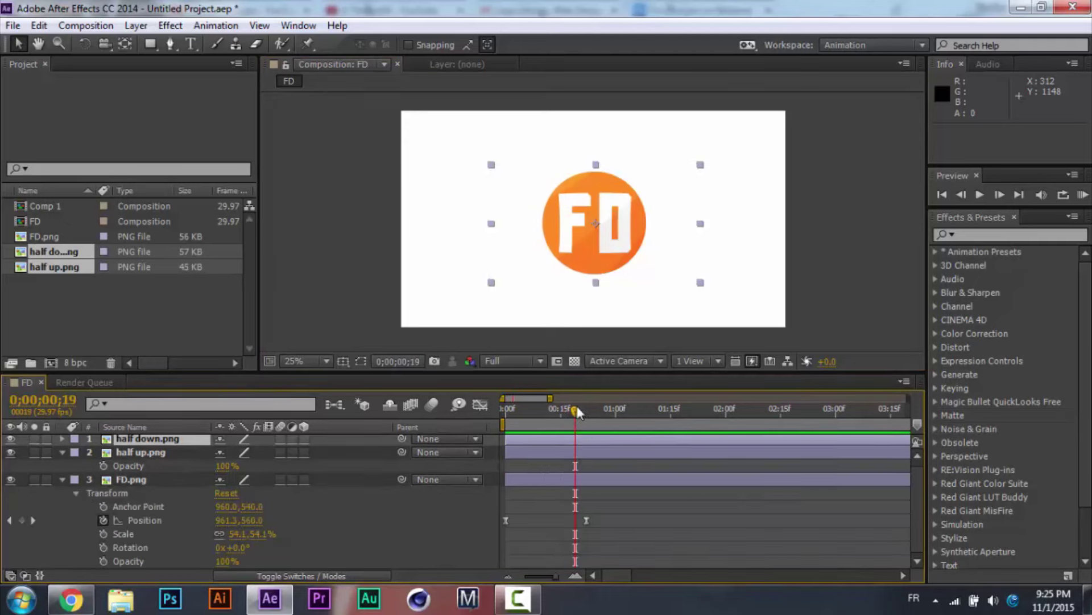
pyautogui.moveTo(576, 408); pyautogui.dragTo(589, 410)
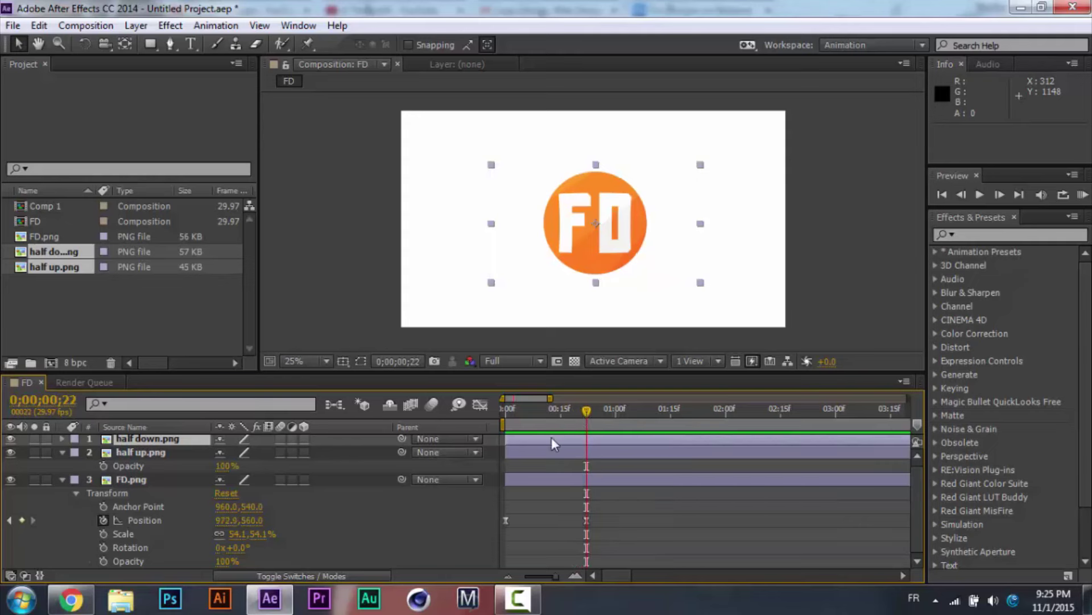
pyautogui.keyDown('shift'); pyautogui.click(538, 449); pyautogui.keyUp('shift')
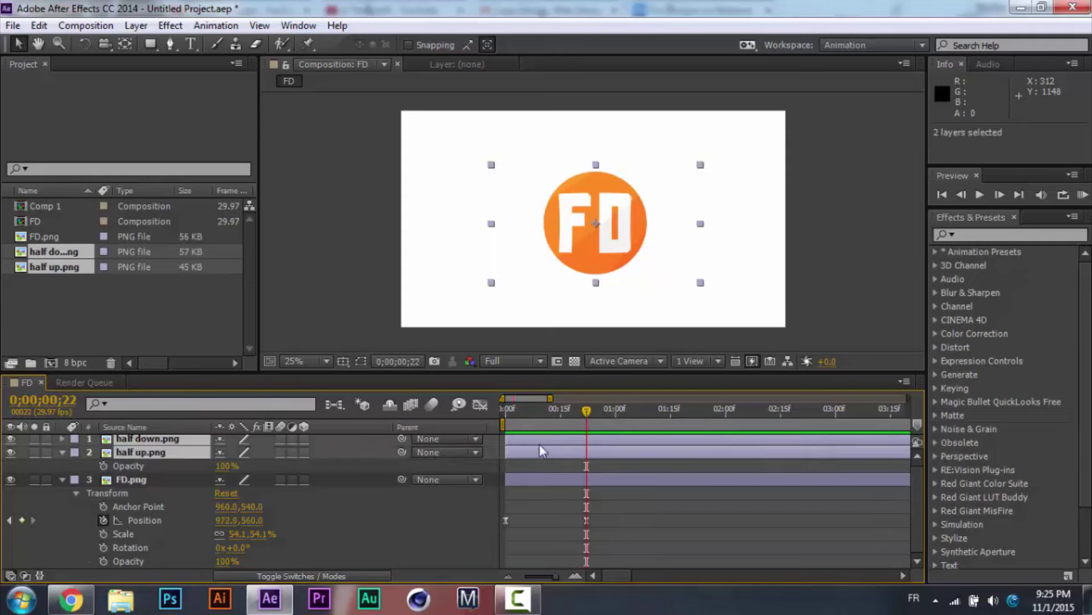
pyautogui.moveTo(546, 439); pyautogui.dragTo(627, 439)
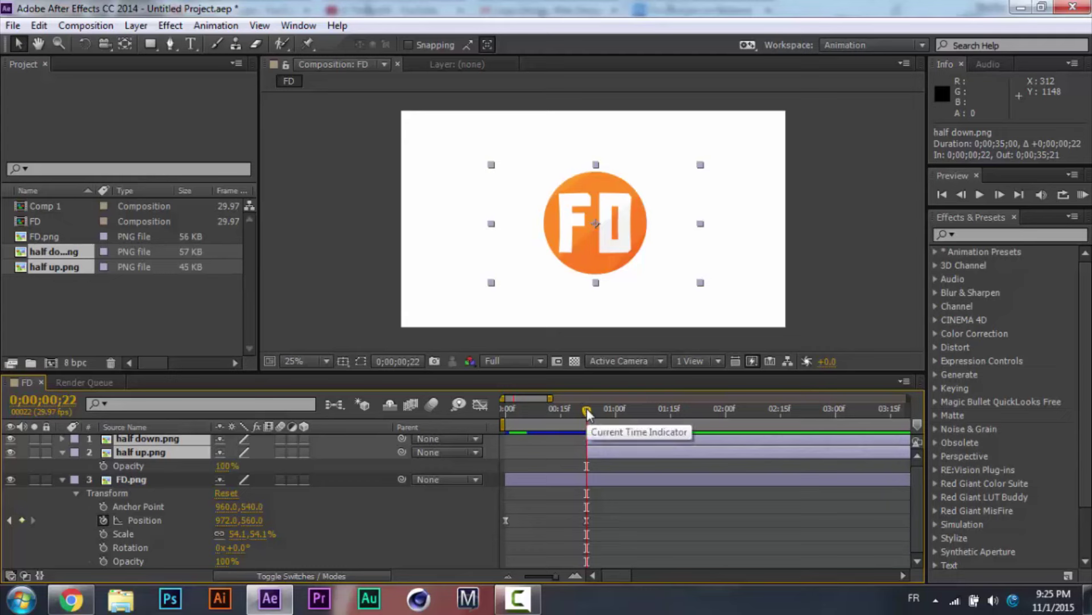
# Trim the end of the FD.png layer to 0;00;00;22, where the half layers start.
pyautogui.moveTo(586, 413); pyautogui.dragTo(630, 422)
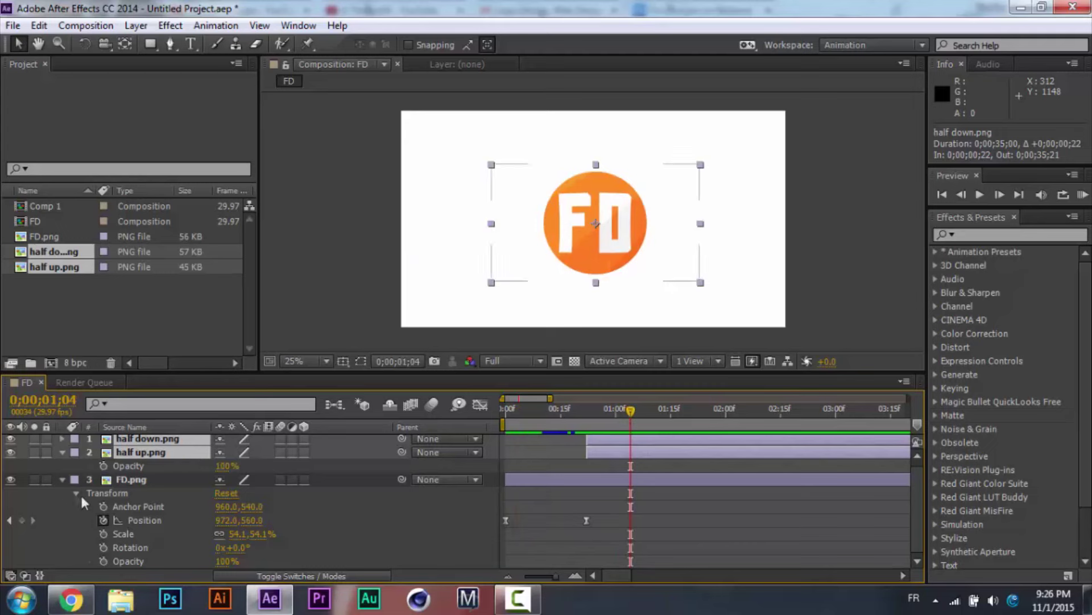
pyautogui.click(61, 480)
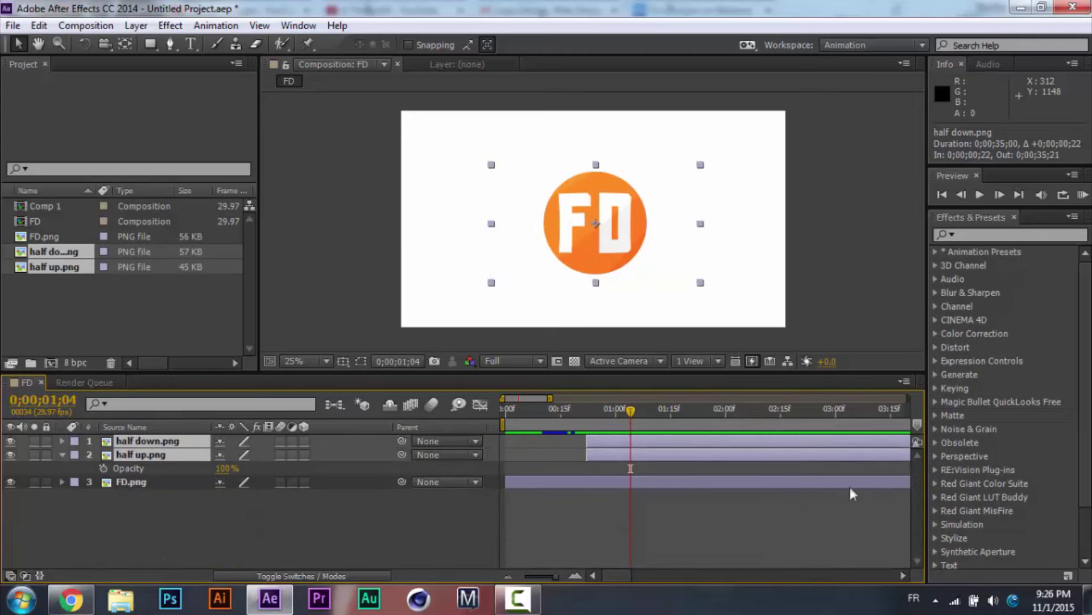
pyautogui.moveTo(628, 408); pyautogui.dragTo(585, 413)
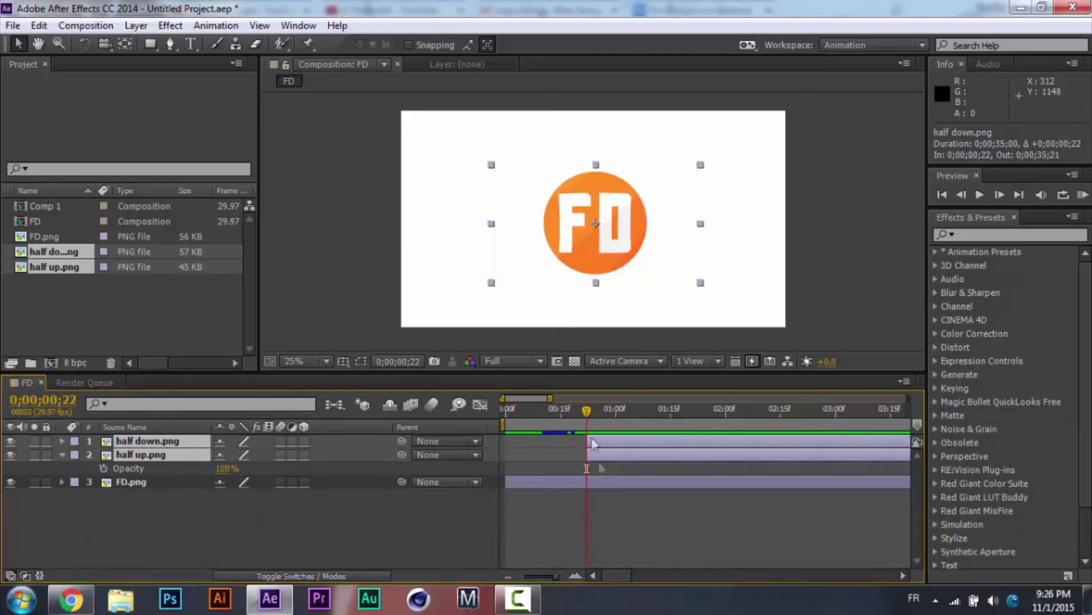
pyautogui.click(612, 480)
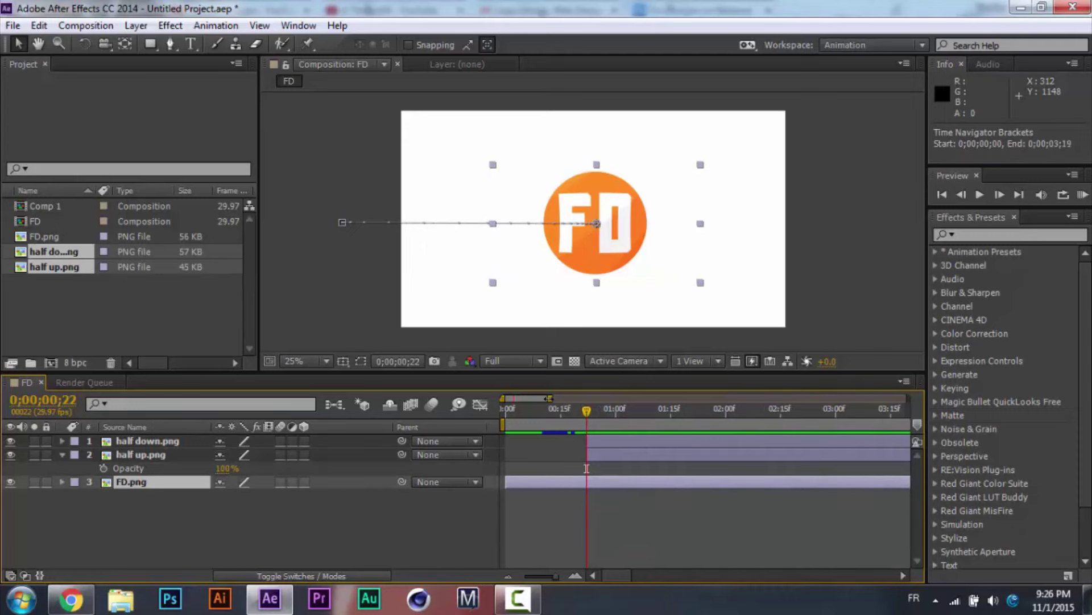
pyautogui.moveTo(547, 398); pyautogui.dragTo(909, 398)
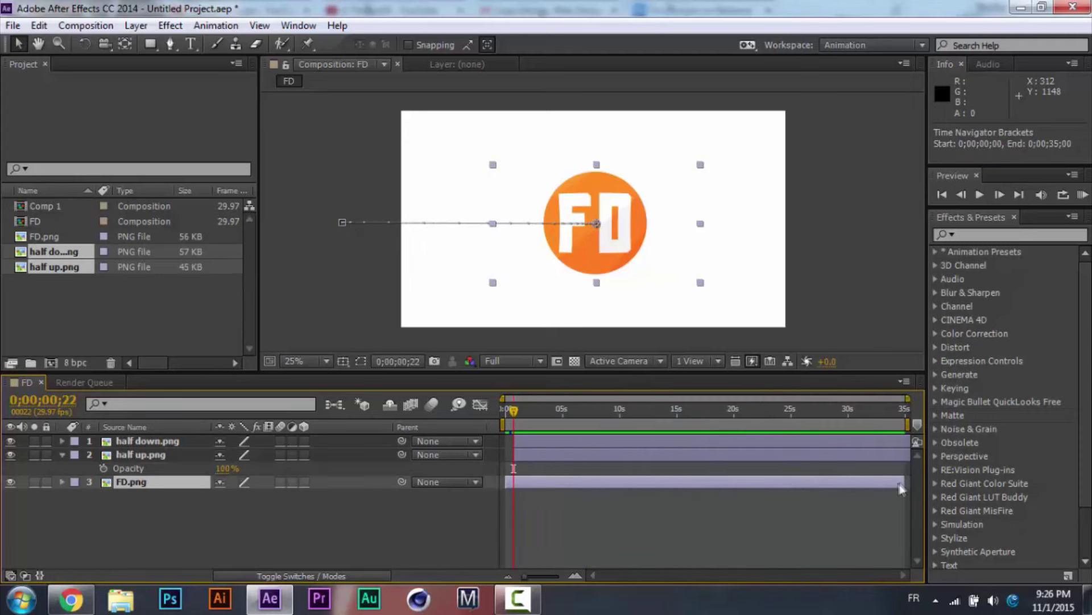
pyautogui.moveTo(903, 482); pyautogui.dragTo(513, 493)
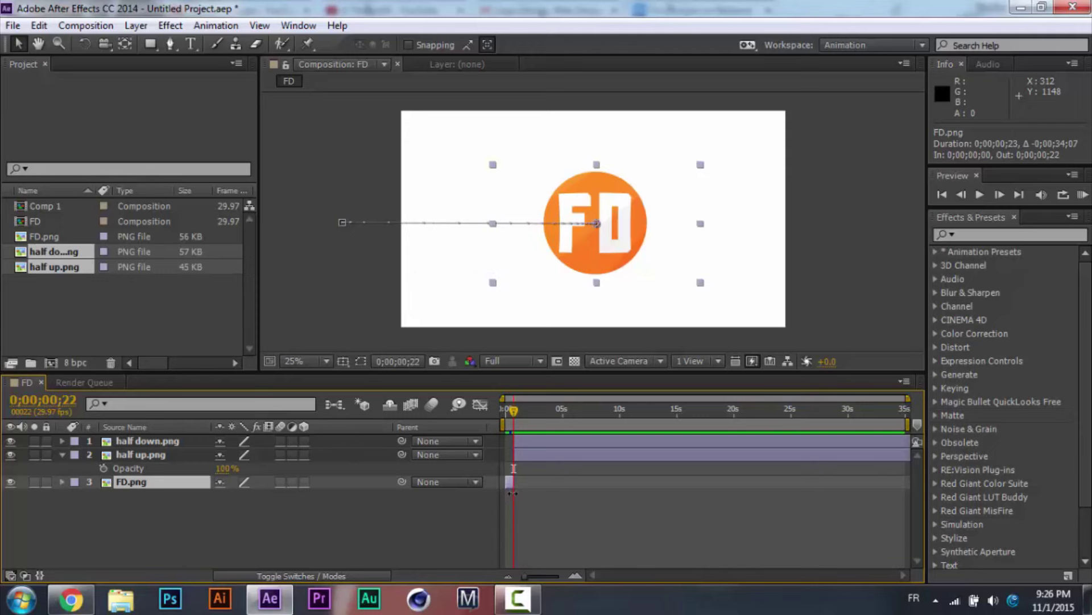
# Fine-trim the end of FD.png so it meets the start of the half down.png and half up.png layers without overlapping.
pyautogui.moveTo(908, 398); pyautogui.dragTo(533, 398)
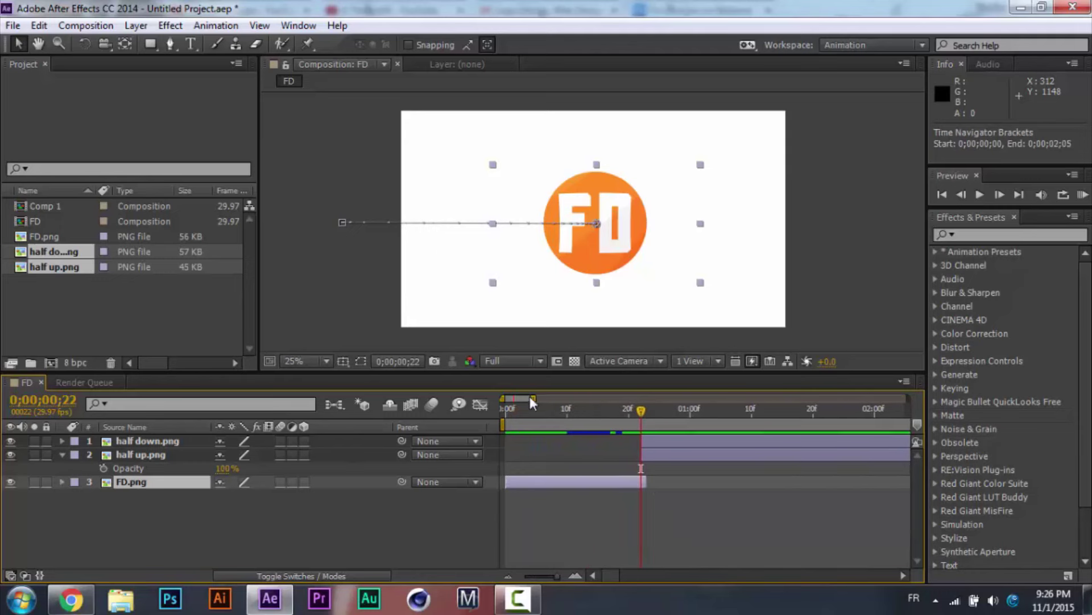
pyautogui.scroll(5, 640, 468)
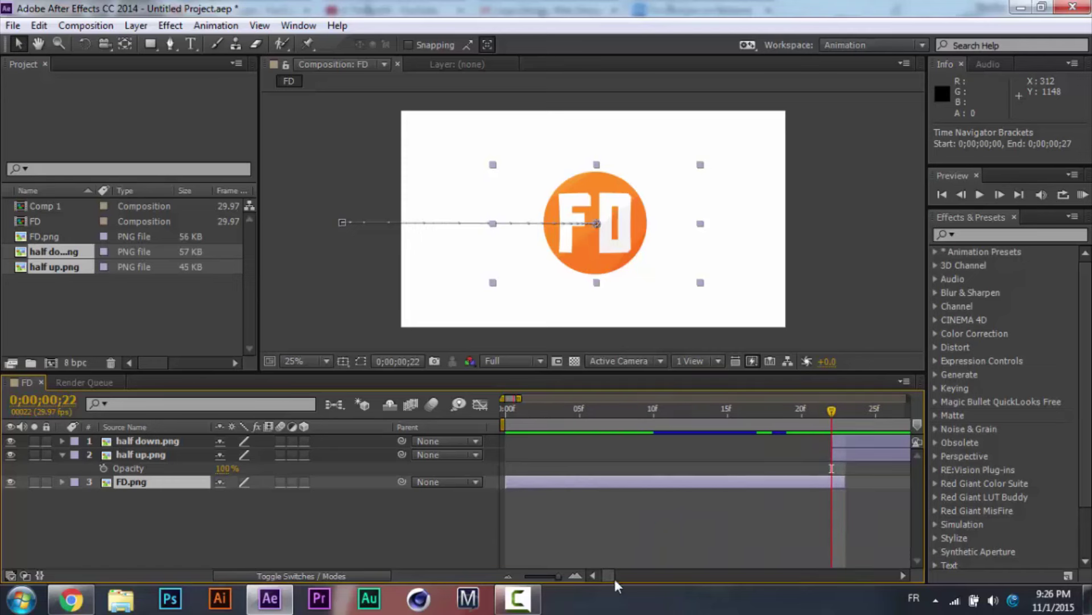
pyautogui.hscroll(2, 612, 573)
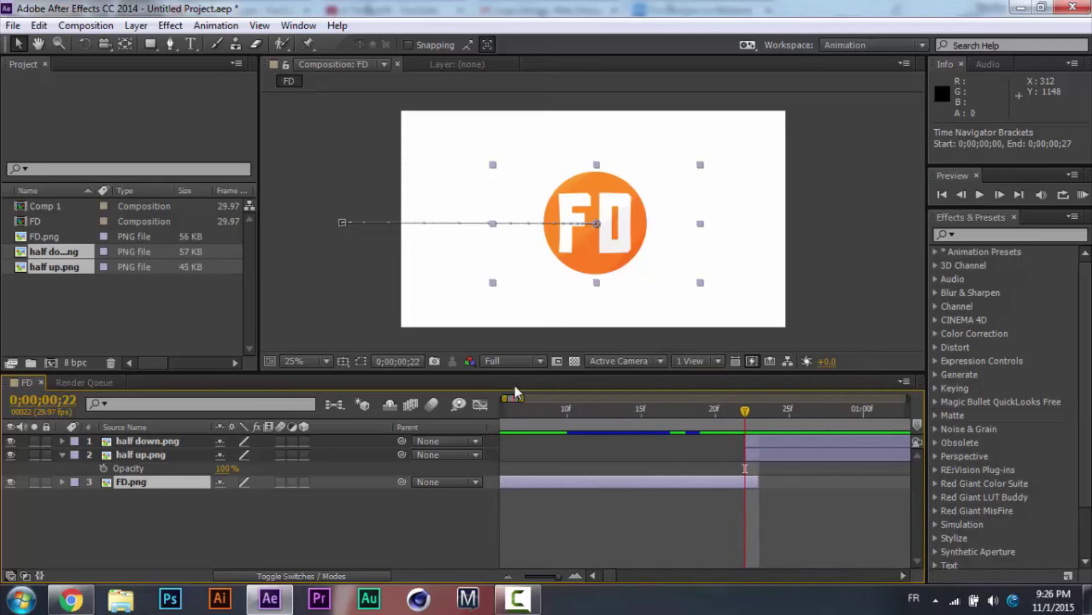
pyautogui.scroll(3, 516, 415)
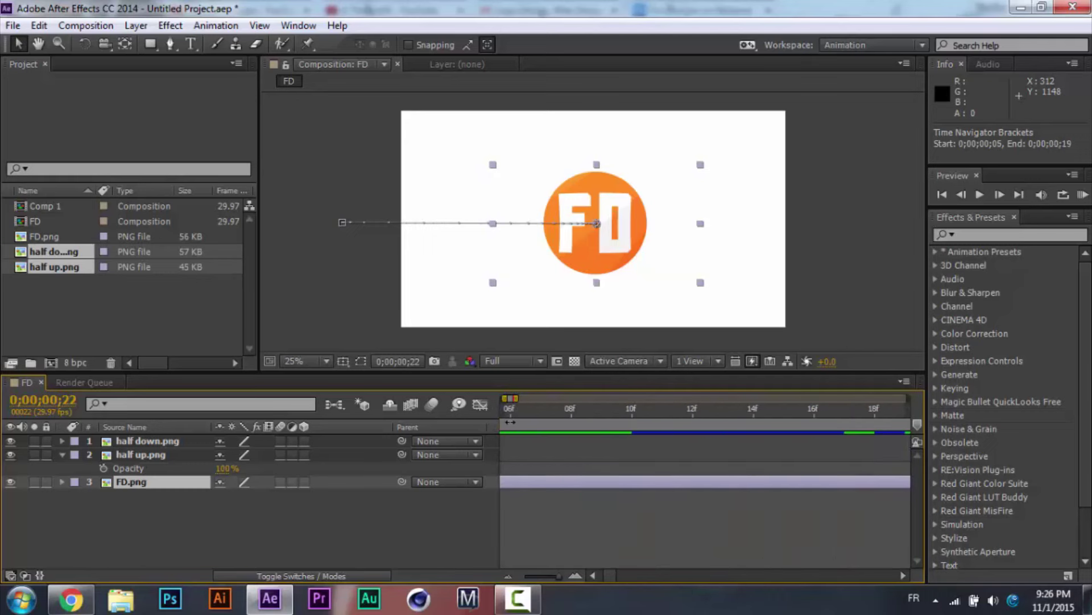
pyautogui.scroll(-3, 810, 467)
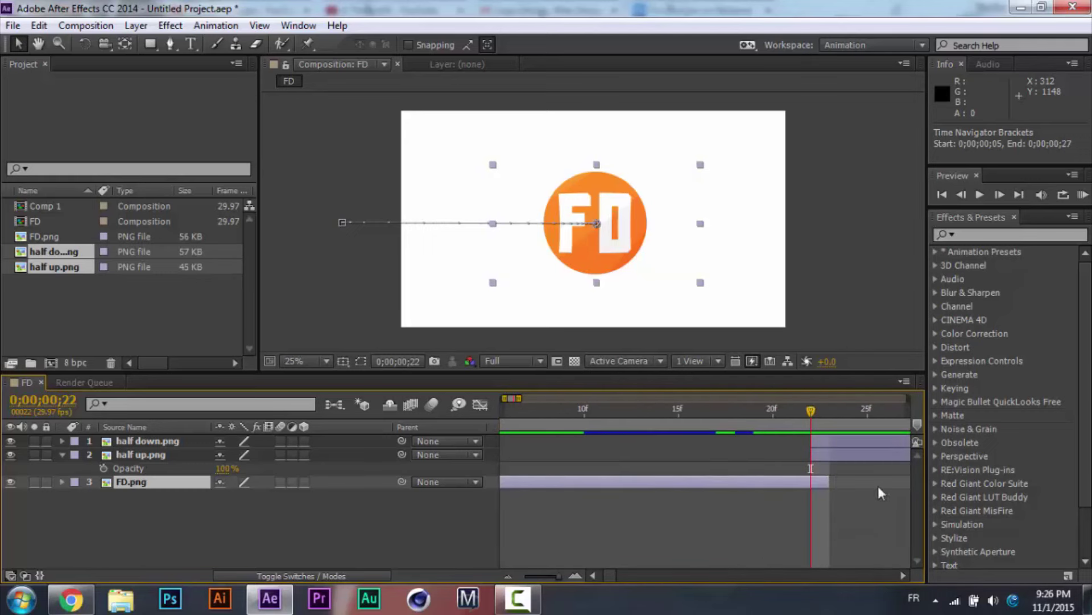
pyautogui.moveTo(826, 476); pyautogui.dragTo(801, 485)
pyautogui.click(830, 441)
pyautogui.moveTo(812, 438); pyautogui.dragTo(811, 414)
pyautogui.click(819, 454)
# Scrub the composition from the start to 0;00;01;10 to review the switch from FD.png to the half layers.
pyautogui.press('space')
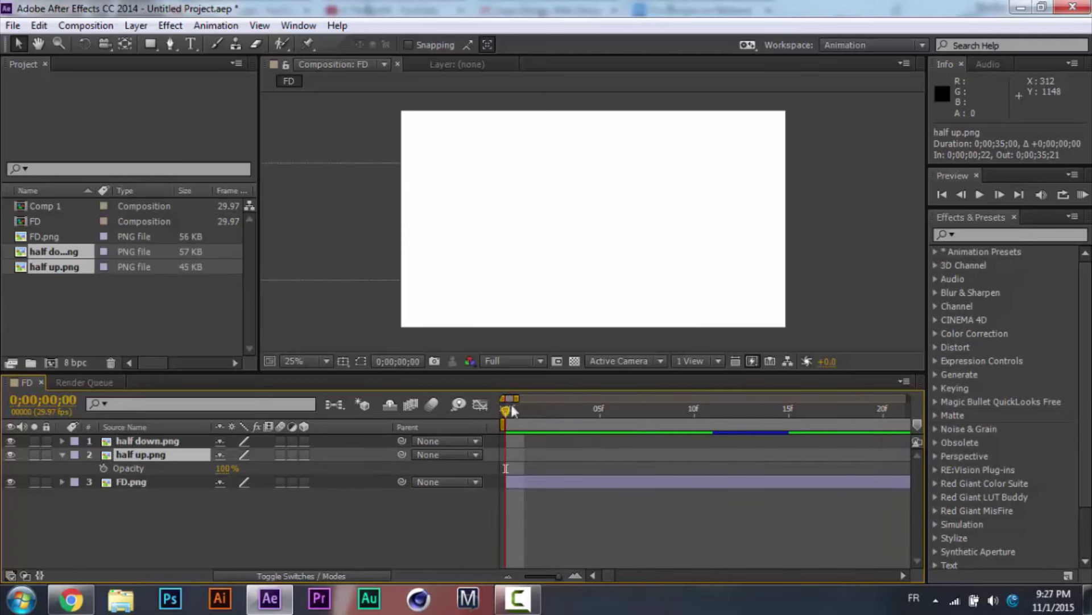
pyautogui.moveTo(517, 397); pyautogui.dragTo(592, 399)
pyautogui.moveTo(623, 580); pyautogui.dragTo(554, 571)
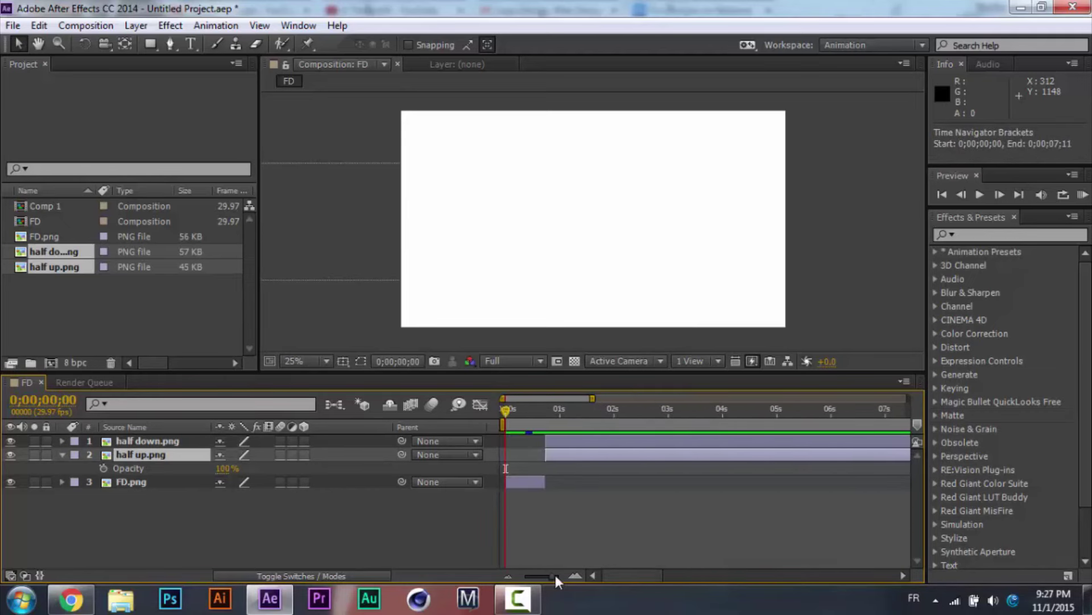
pyautogui.click(856, 234)
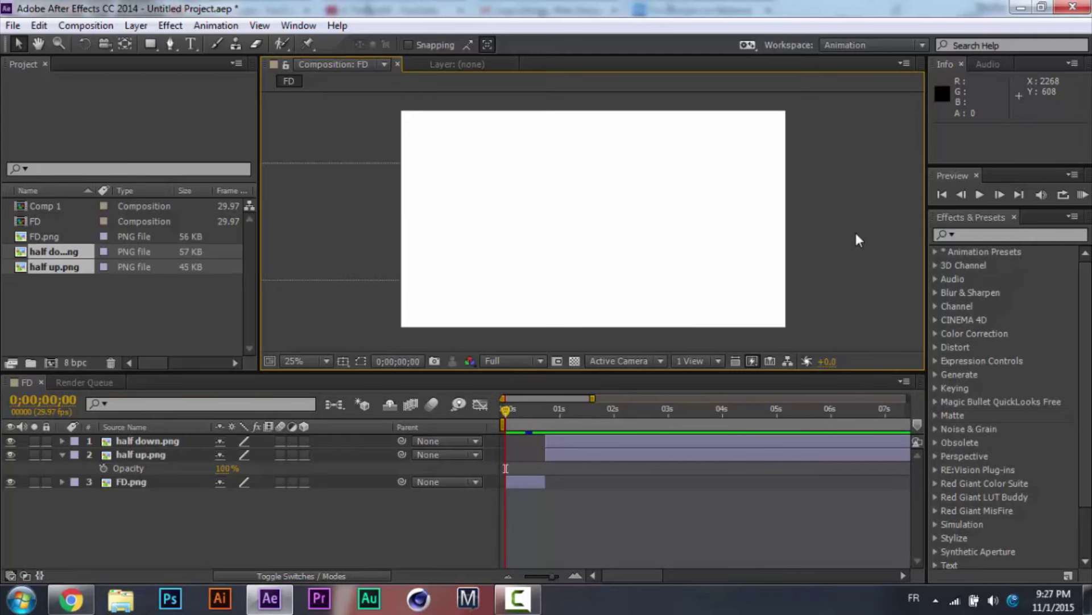
pyautogui.moveTo(504, 411)
pyautogui.mouseDown()
pyautogui.moveTo(572, 421)
pyautogui.moveTo(532, 426)
pyautogui.moveTo(576, 436)
pyautogui.mouseUp()
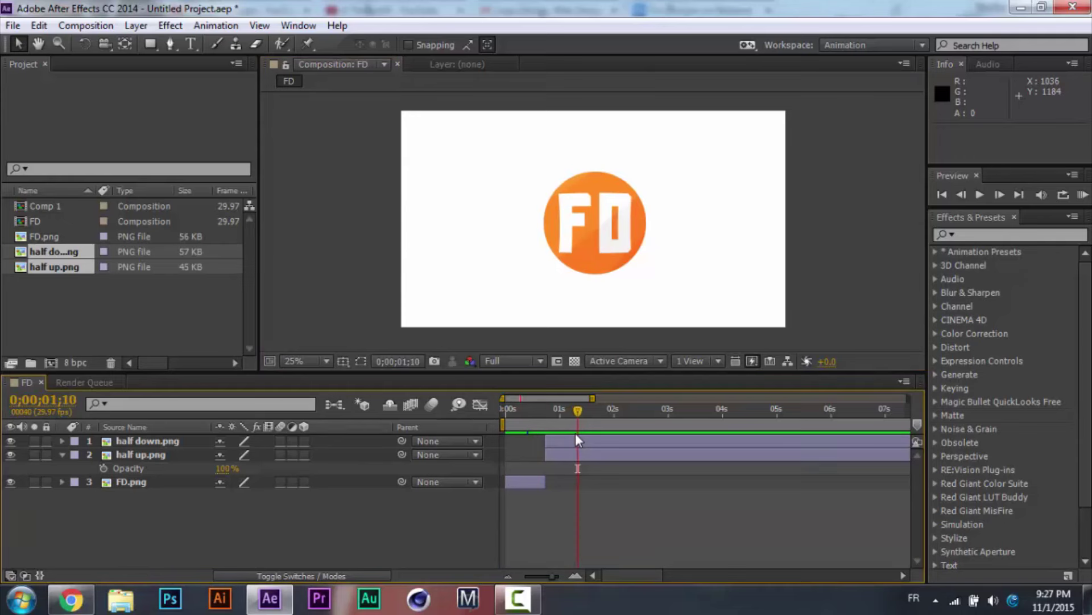
# Add a Position keyframe to half down.png at 0;00;00;22, where the half layers start.
pyautogui.moveTo(575, 412); pyautogui.dragTo(542, 422)
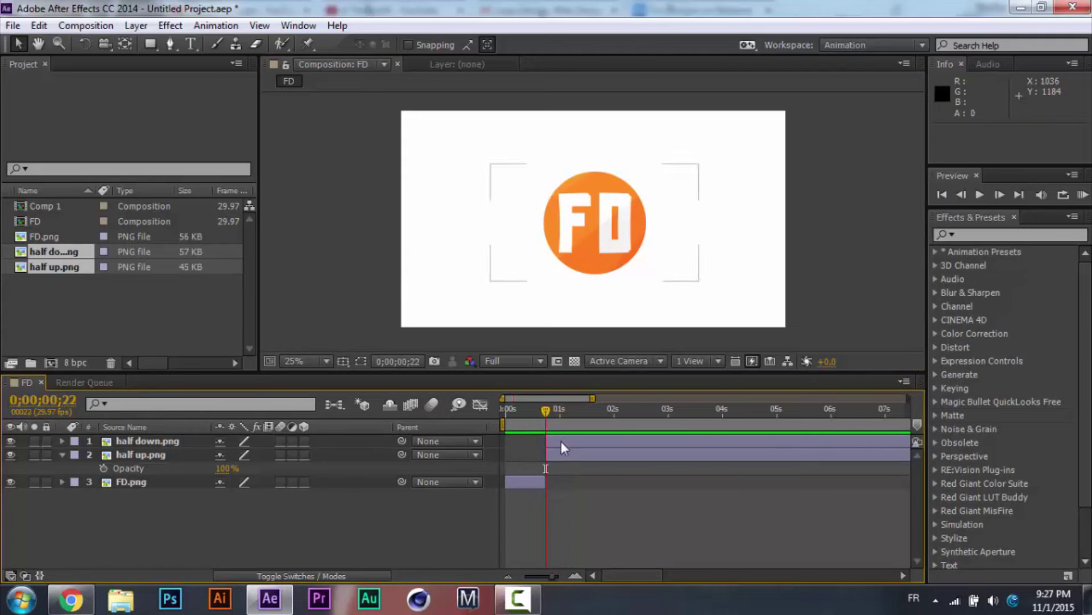
pyautogui.click(561, 442)
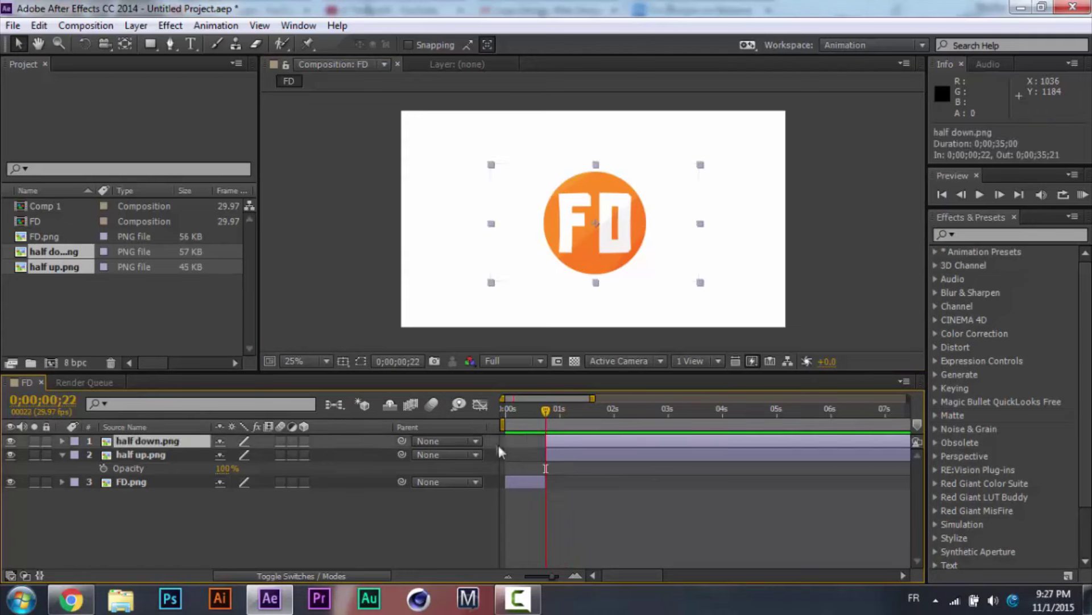
pyautogui.click(62, 441)
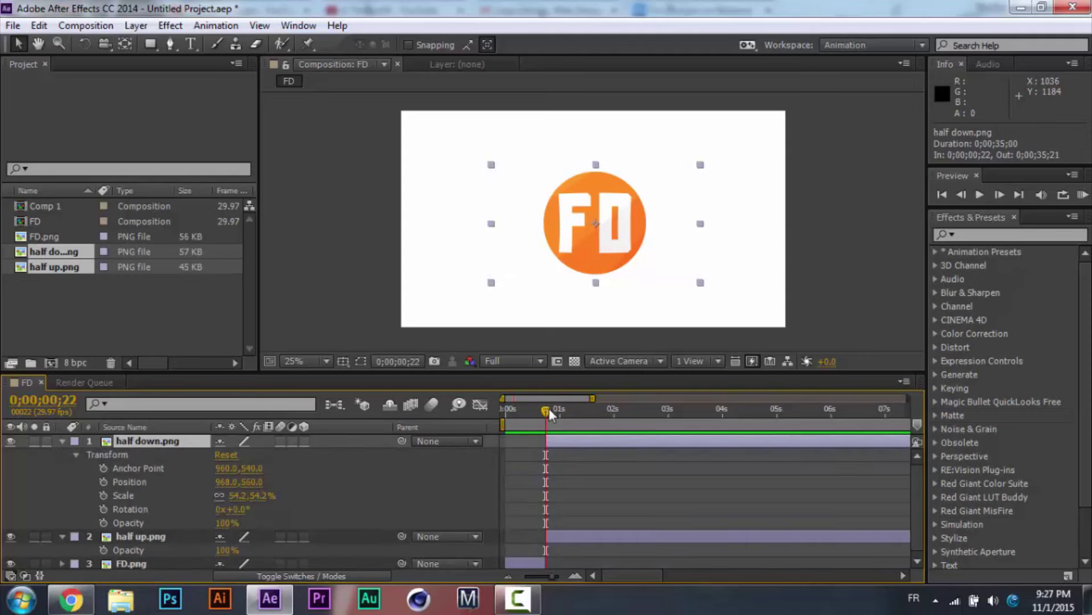
pyautogui.moveTo(552, 412); pyautogui.dragTo(548, 411)
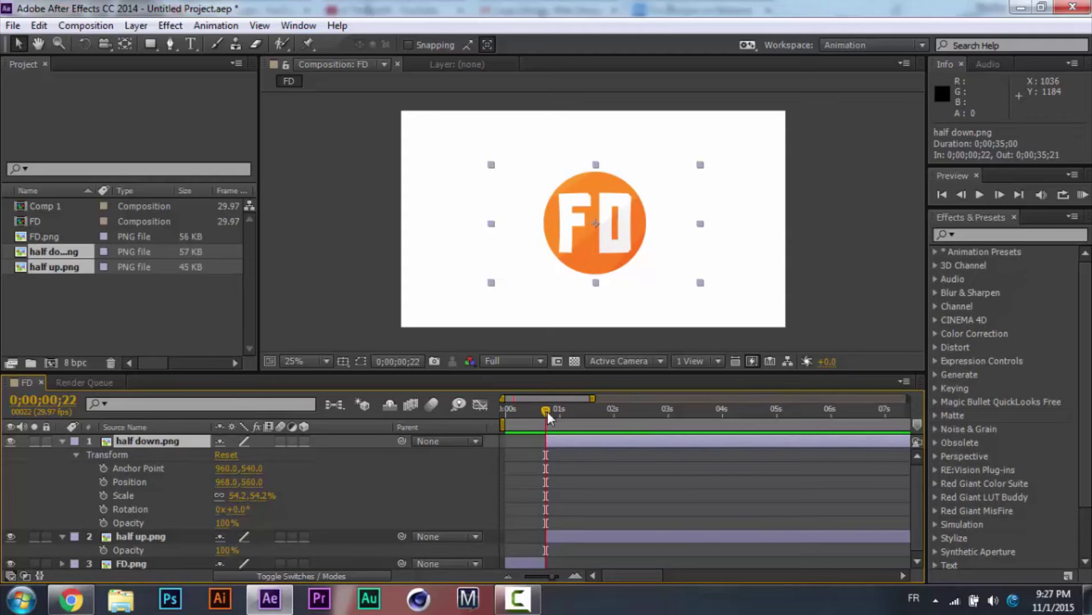
pyautogui.click(103, 481)
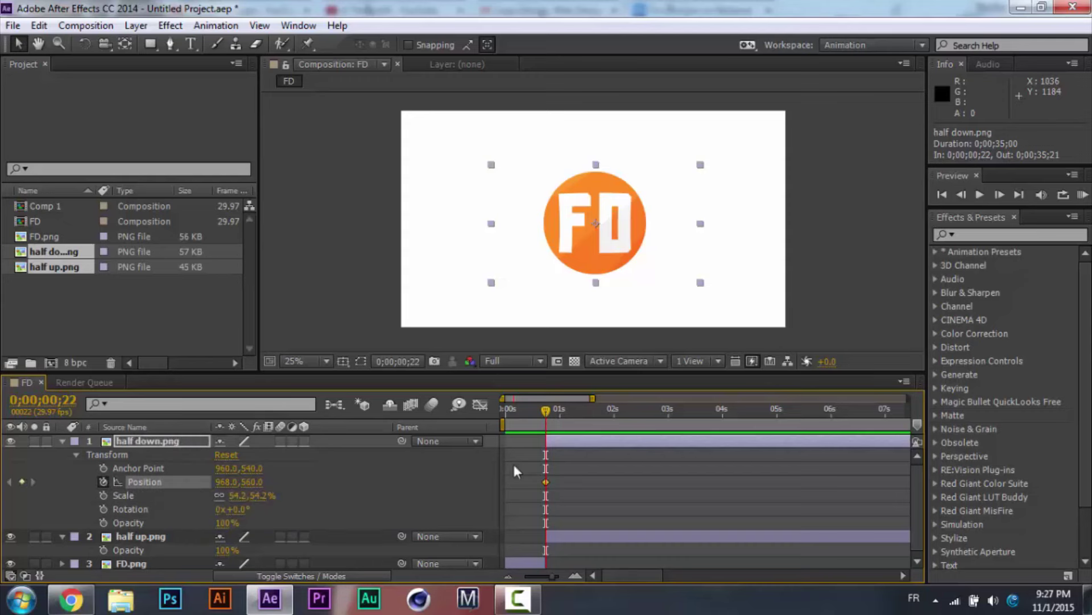
# Keyframe half down.png at 0;00;01;20, moved diagonally down and left of the other half to about 584, 856.
pyautogui.moveTo(544, 413)
pyautogui.mouseDown()
pyautogui.moveTo(609, 421)
pyautogui.moveTo(579, 415)
pyautogui.moveTo(583, 398)
pyautogui.moveTo(536, 398)
pyautogui.mouseUp()
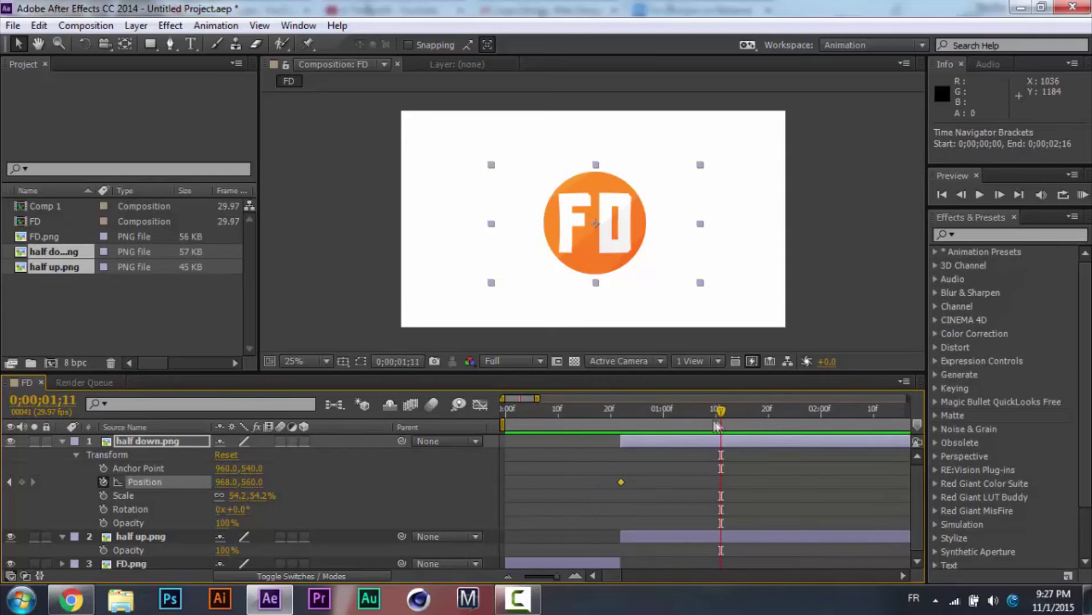
pyautogui.moveTo(722, 414); pyautogui.dragTo(768, 411)
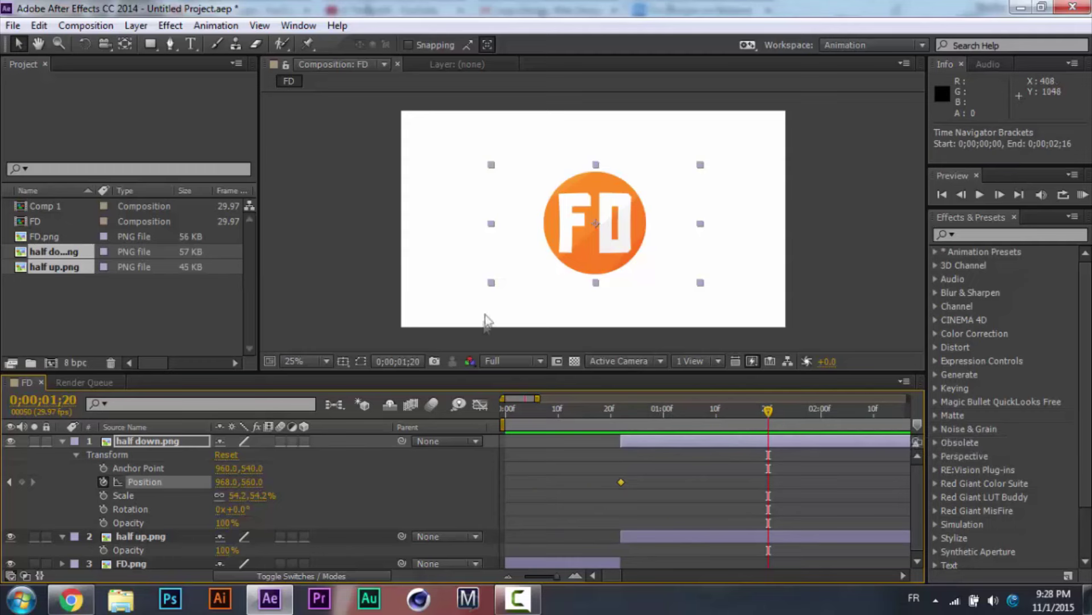
pyautogui.moveTo(568, 222); pyautogui.dragTo(490, 285)
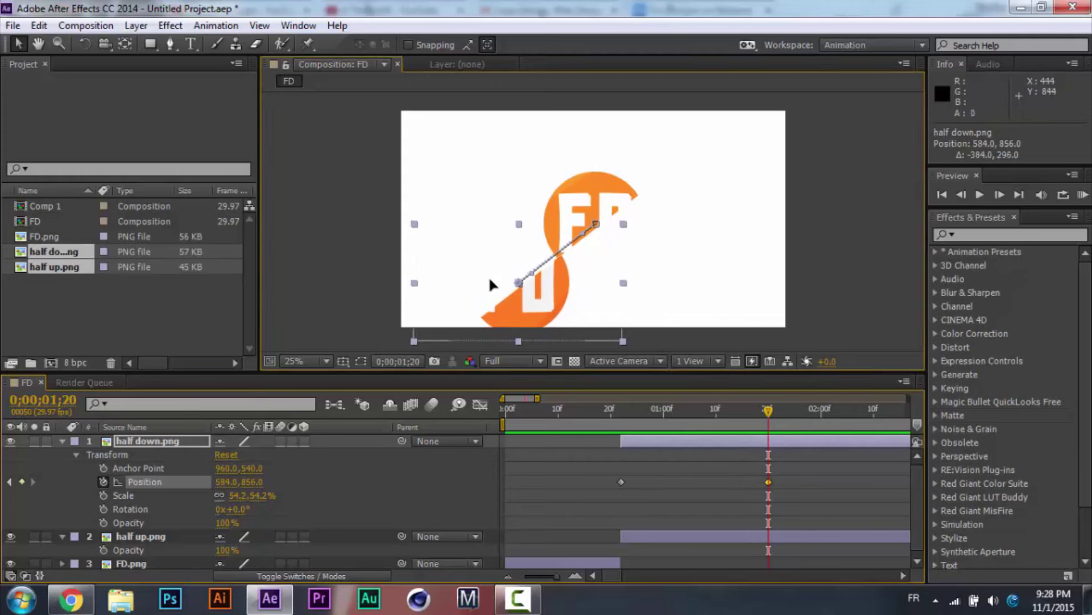
# Preview the composition to check the outward slide of half down.png.
pyautogui.moveTo(767, 411); pyautogui.dragTo(750, 428)
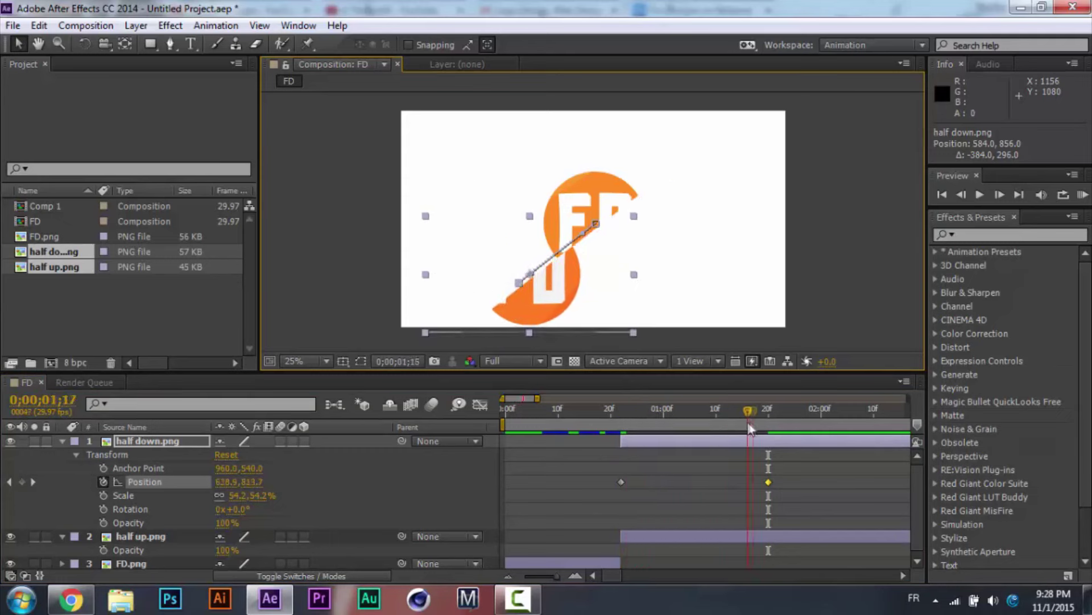
pyautogui.press('KP_0')
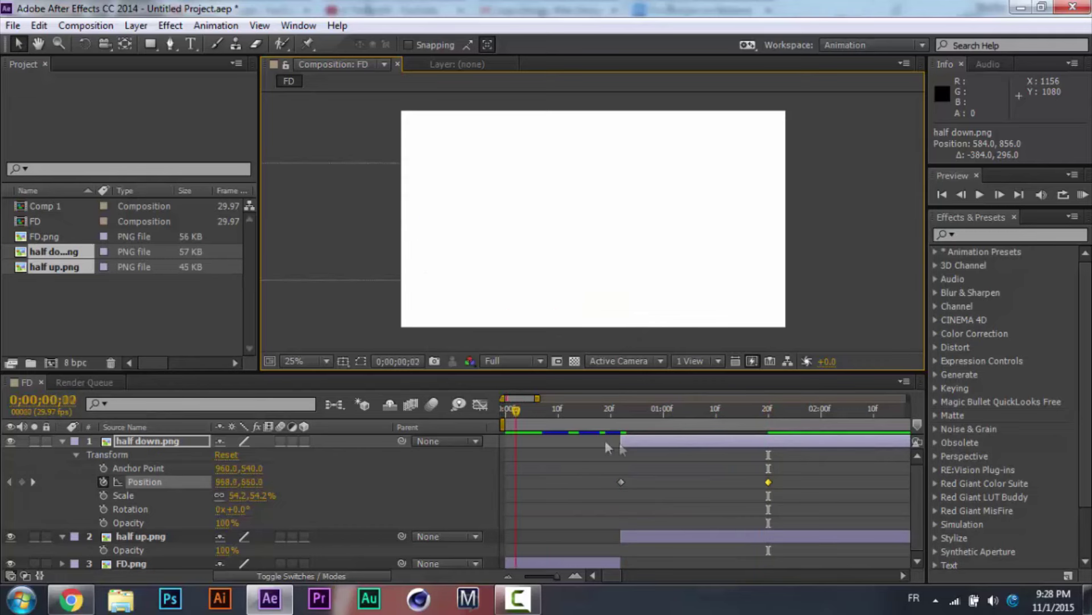
pyautogui.press('space')
# Add a starting Position keyframe to half up.png at 0;00;00;22, matching the first keyframe of half down.png.
pyautogui.moveTo(652, 410); pyautogui.dragTo(619, 449)
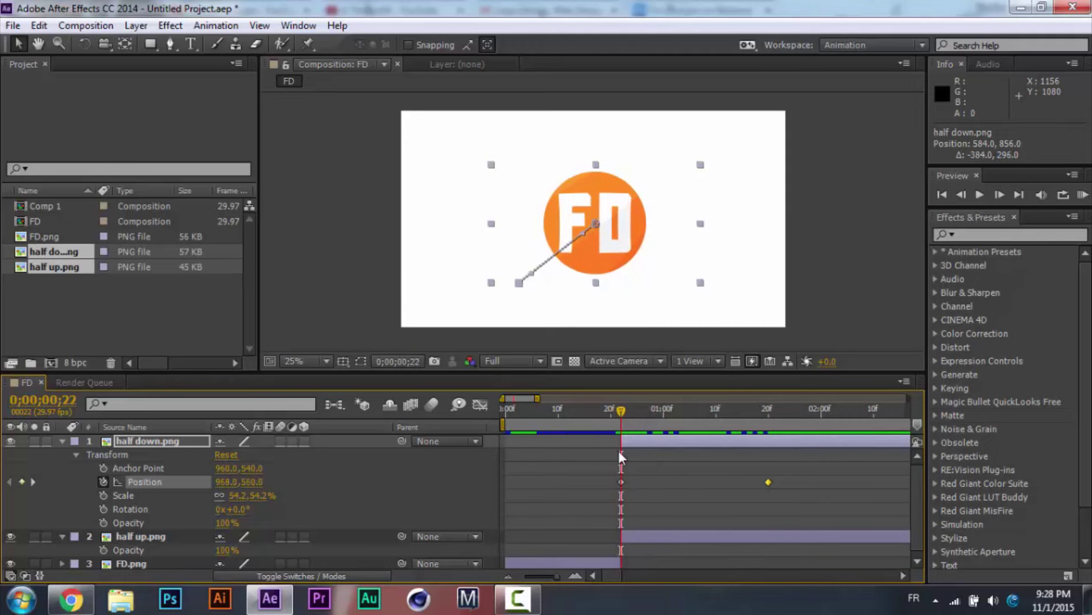
pyautogui.click(61, 440)
pyautogui.click(62, 454)
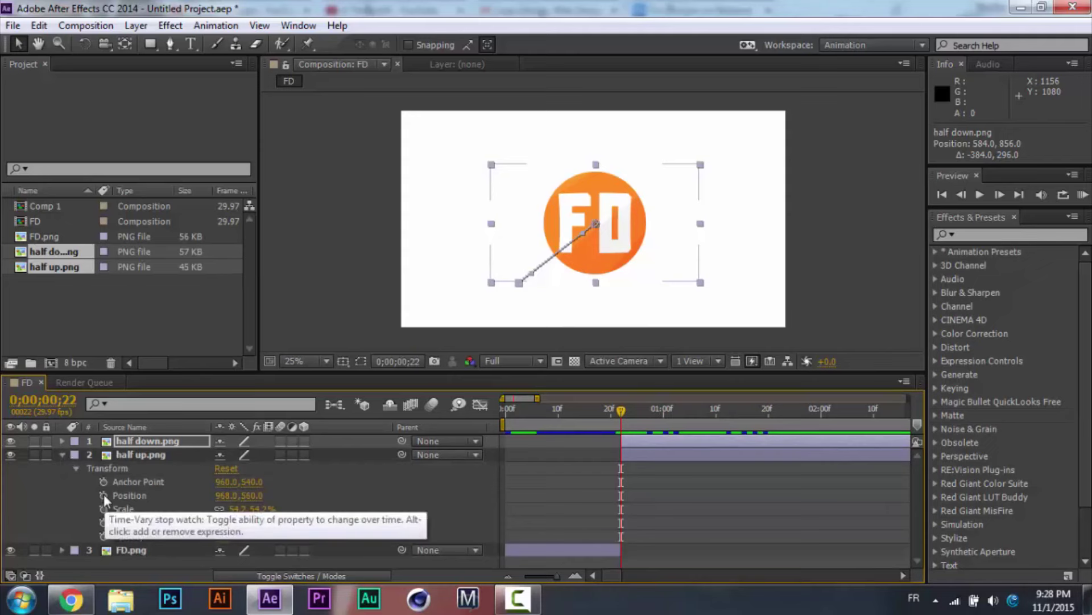
pyautogui.click(103, 494)
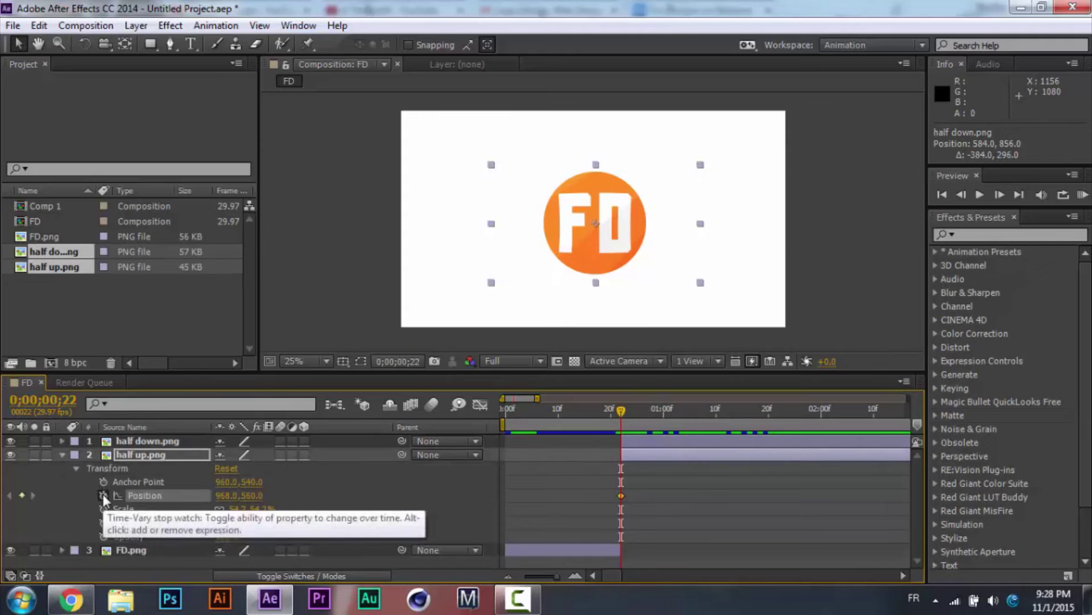
# Keyframe half up.png at half down.png's last keyframe, 0;00;01;20, moved diagonally up and right to about 1432, 240.
pyautogui.click(640, 439)
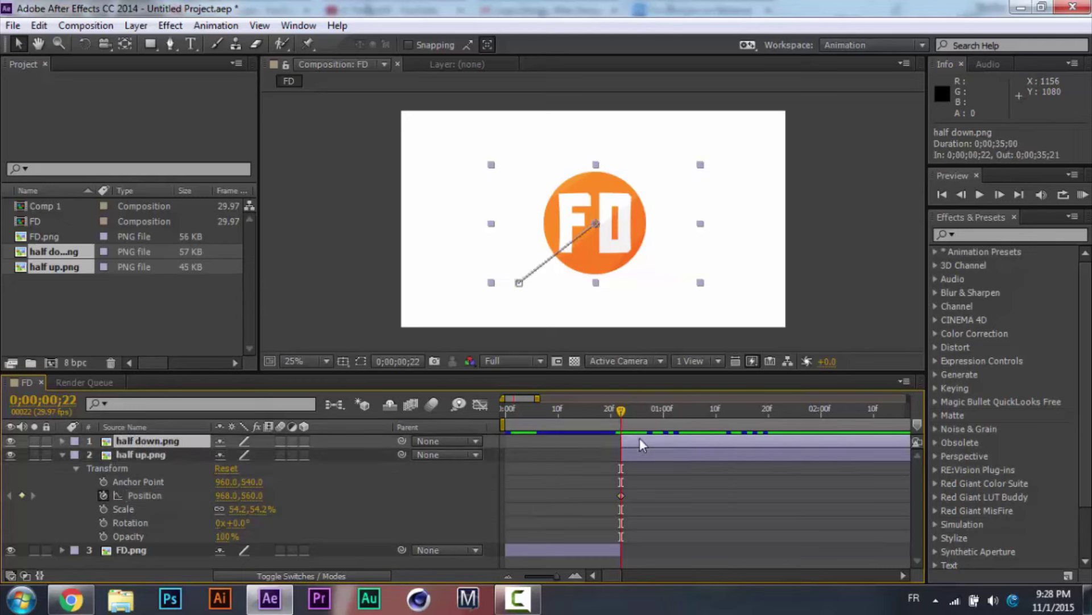
pyautogui.click(62, 440)
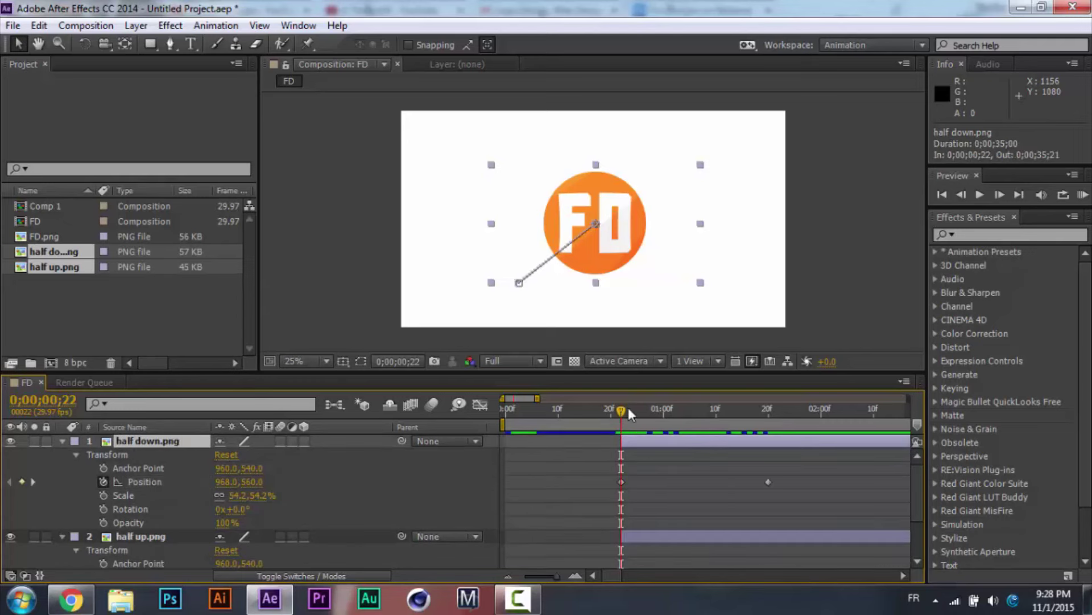
pyautogui.moveTo(626, 407); pyautogui.dragTo(821, 430)
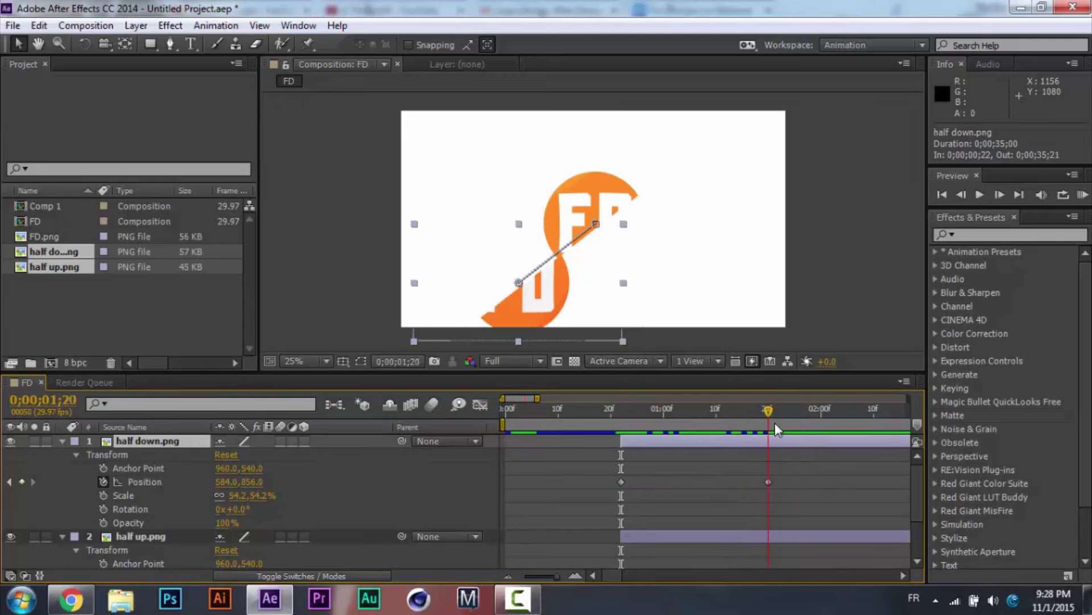
pyautogui.moveTo(920, 494); pyautogui.dragTo(919, 515)
pyautogui.click(119, 490)
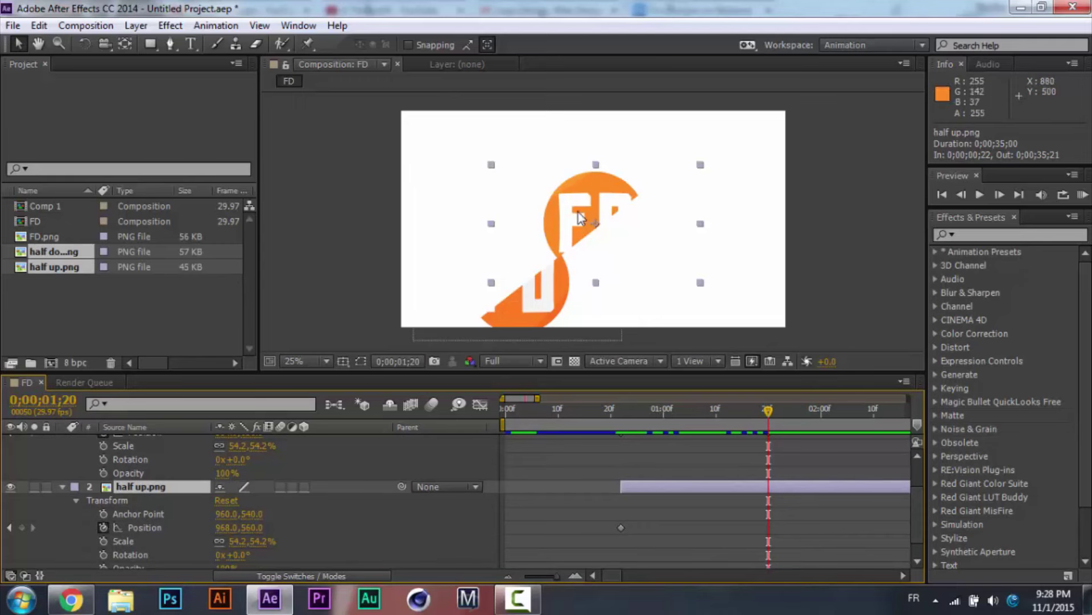
pyautogui.moveTo(587, 207); pyautogui.dragTo(677, 142)
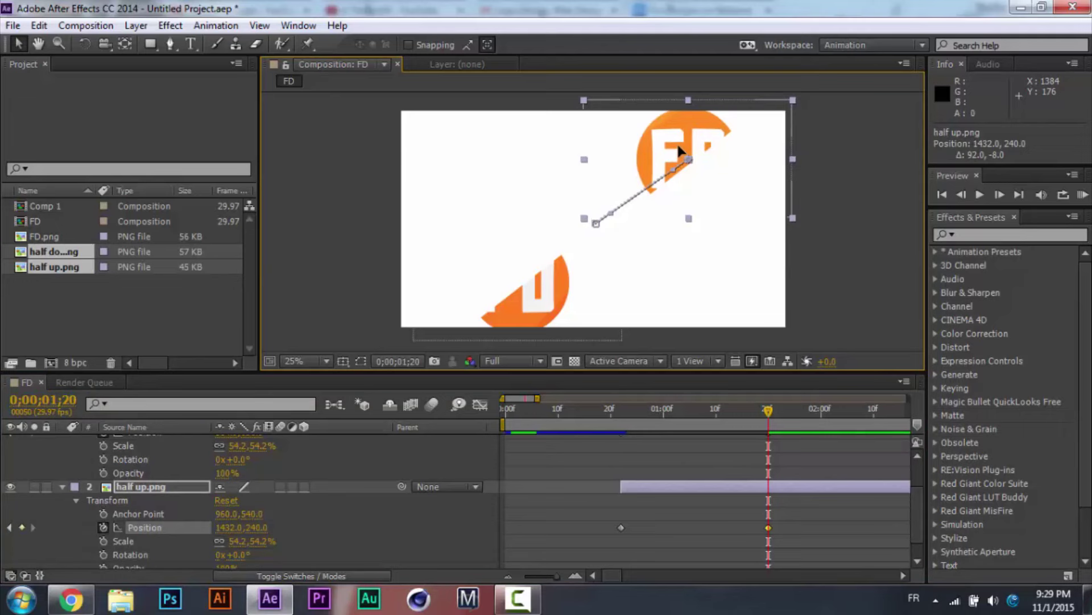
# Scrub back from 0;00;01;20 to 0;00;01;00 to check how the two halves line up as they separate.
pyautogui.click(504, 225)
pyautogui.moveTo(770, 411); pyautogui.dragTo(691, 407)
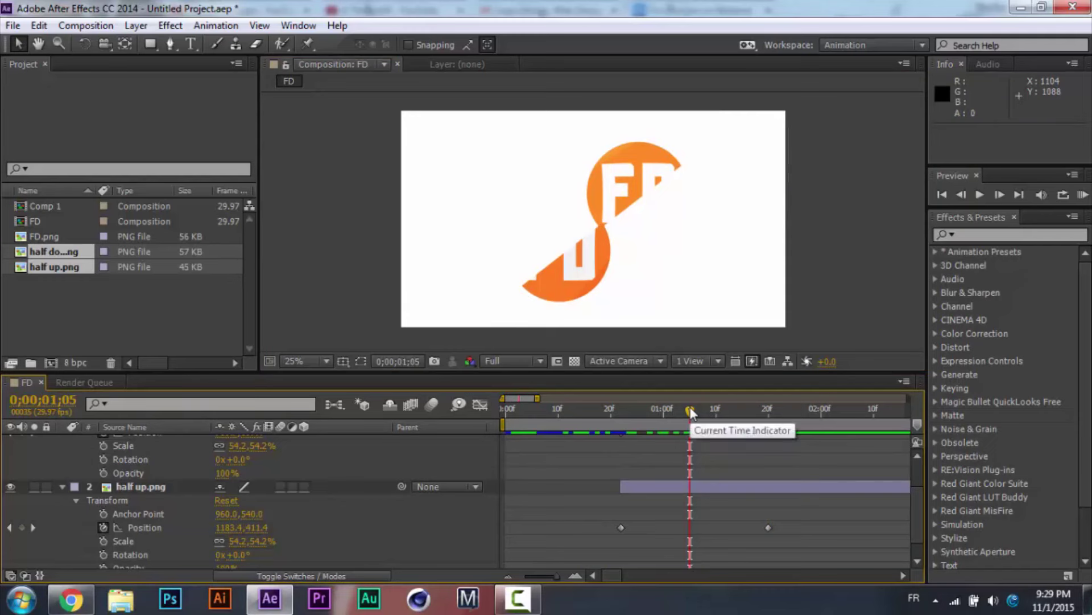
pyautogui.moveTo(690, 407); pyautogui.dragTo(662, 422)
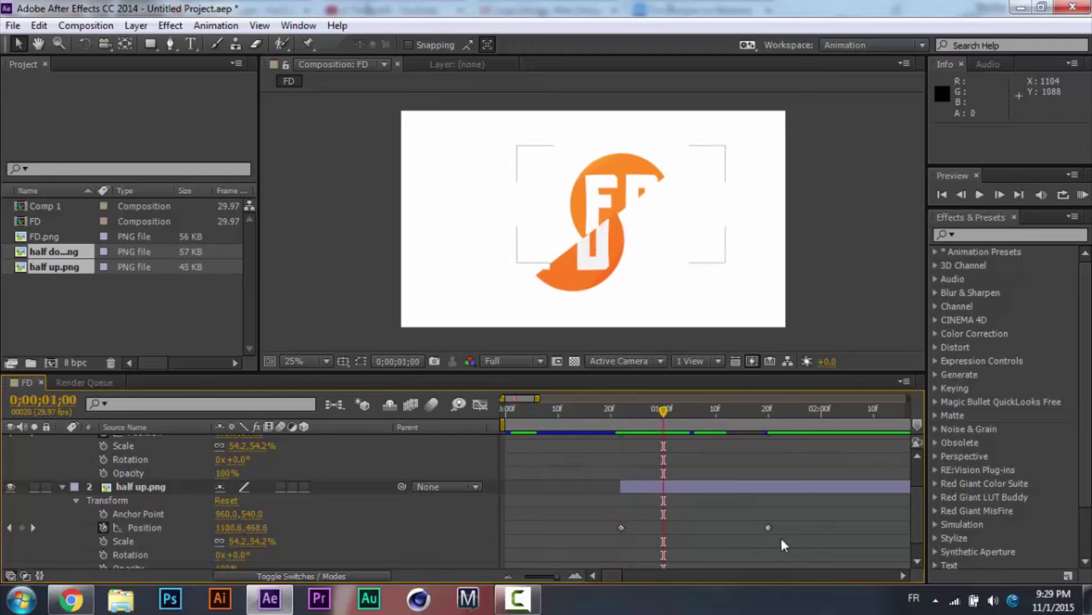
# Adjust half up.png's Position keyframe at 0;00;01;20 to about 1388, 204 so it slides along the cut line.
pyautogui.click(769, 528)
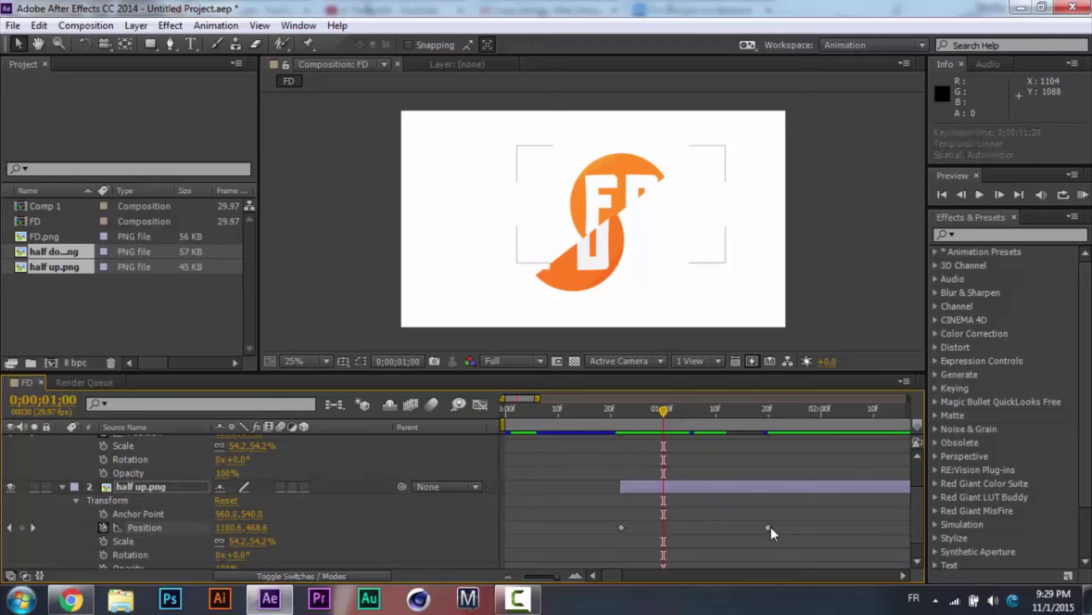
pyautogui.click(769, 415)
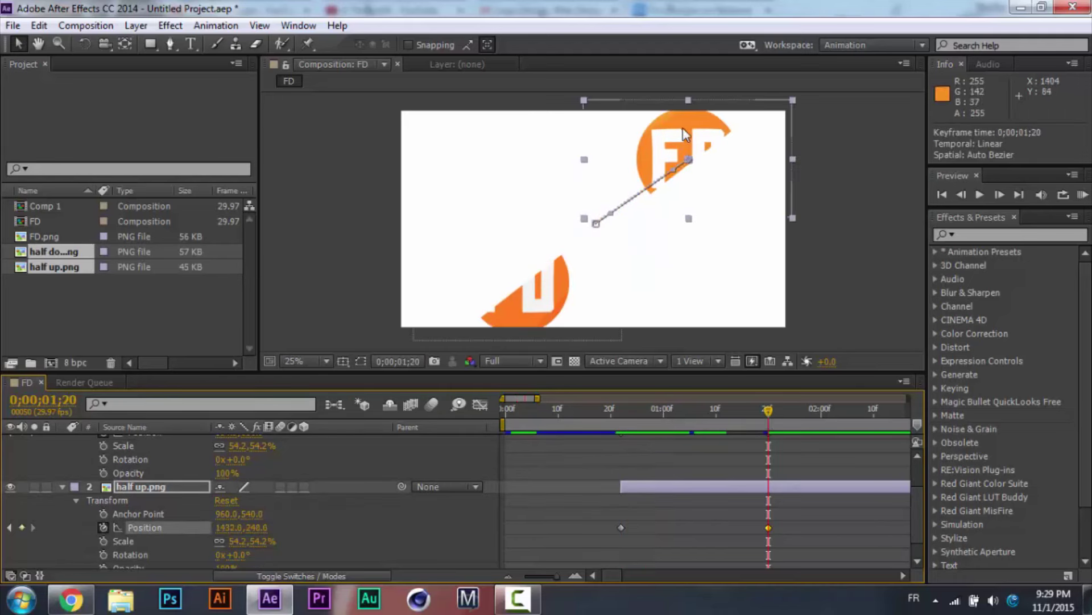
pyautogui.hotkey('shift', 'Up')
pyautogui.hotkey('shift', 'Left')
pyautogui.hotkey('shift', 'Up')
pyautogui.hotkey('shift', 'Left')
pyautogui.moveTo(680, 127); pyautogui.dragTo(675, 122)
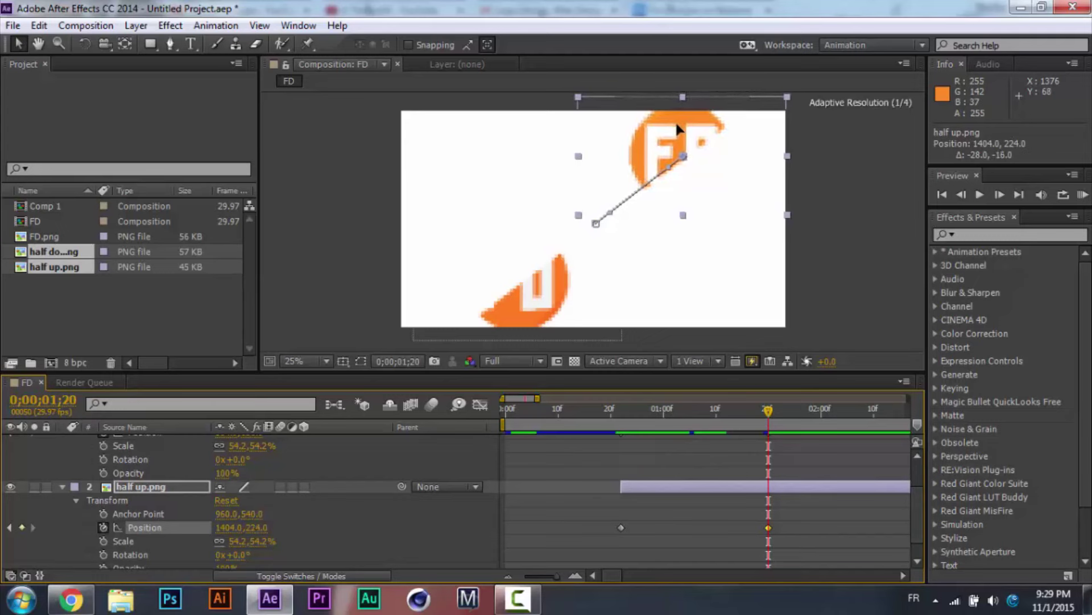
pyautogui.moveTo(769, 421); pyautogui.dragTo(768, 443)
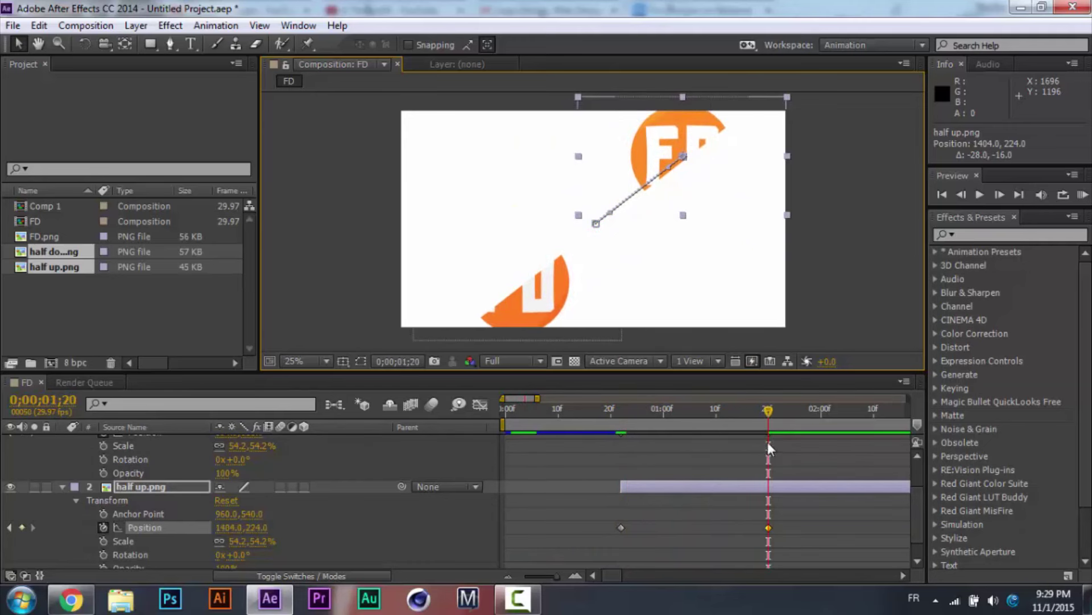
pyautogui.moveTo(654, 135); pyautogui.dragTo(652, 132)
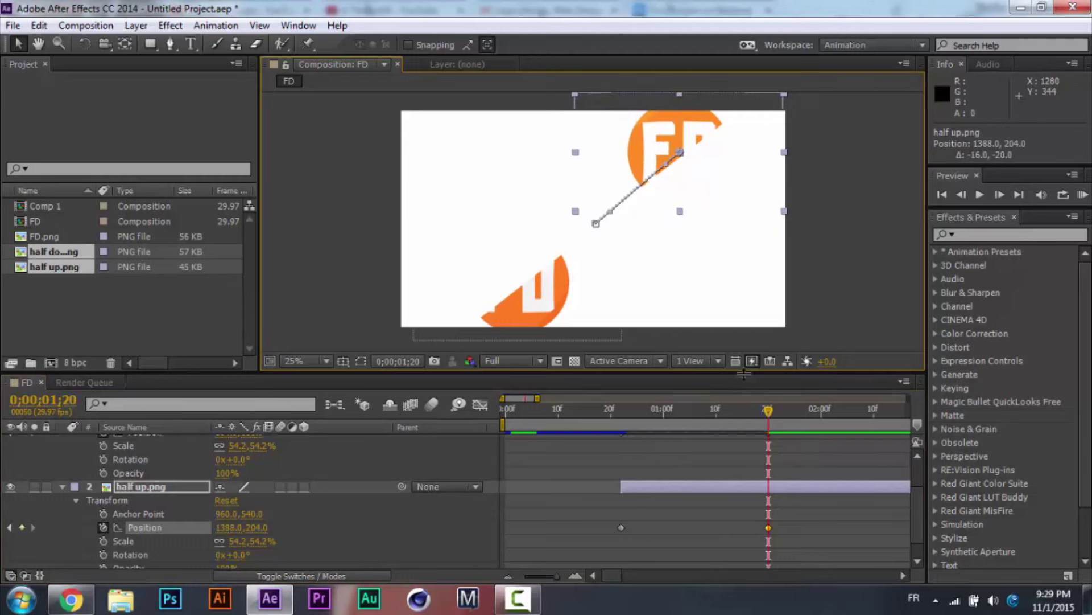
# Play the composition from the start twice to review the slide-in and the separation of the two halves.
pyautogui.moveTo(763, 405); pyautogui.dragTo(498, 424)
pyautogui.click(915, 223)
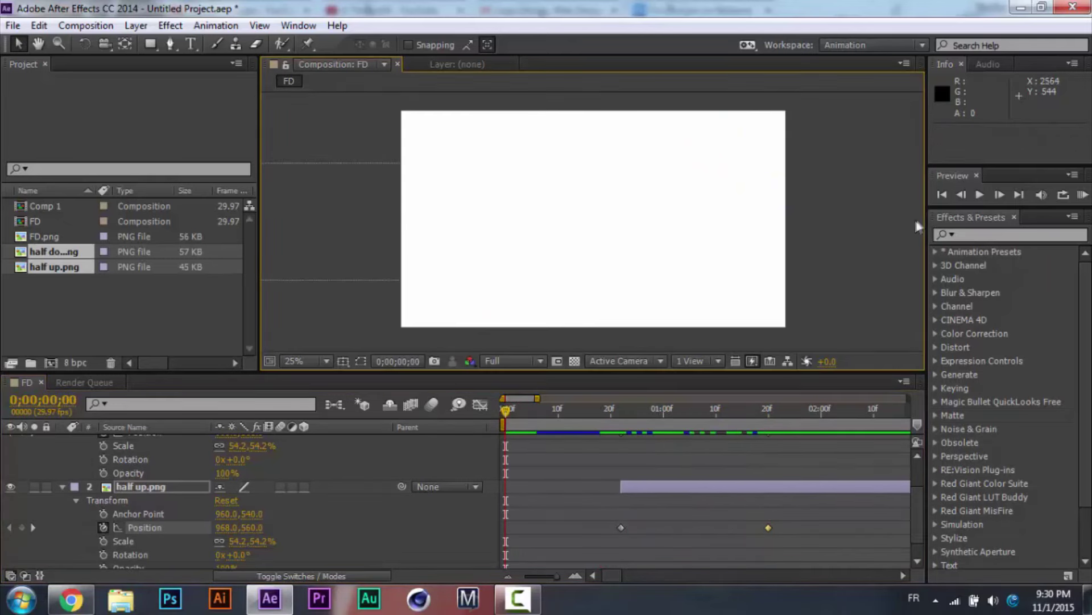
pyautogui.click(982, 194)
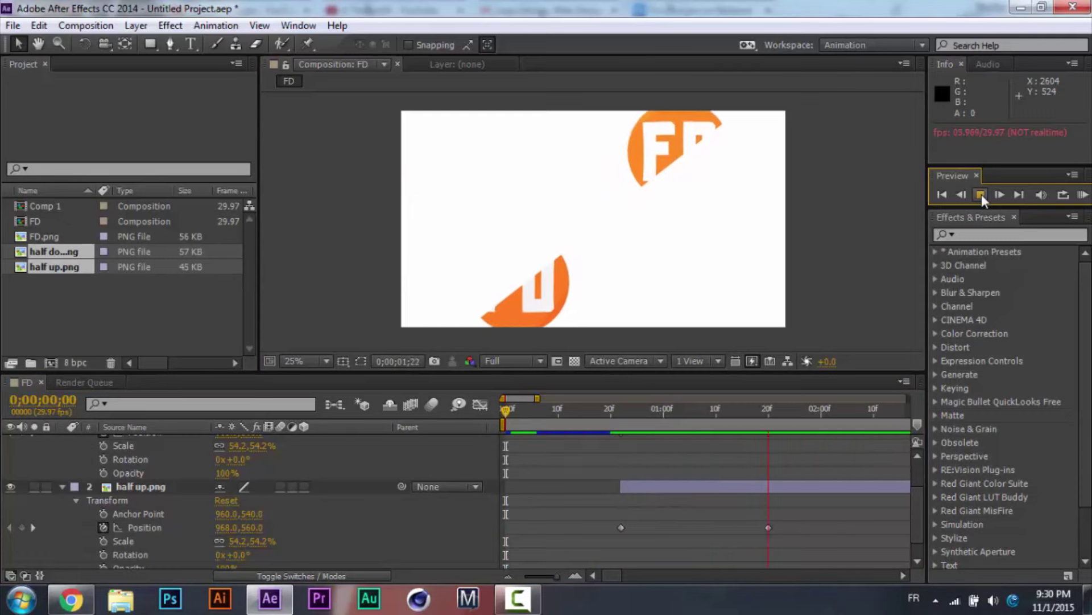
pyautogui.click(981, 194)
pyautogui.click(747, 411)
pyautogui.moveTo(746, 411); pyautogui.dragTo(482, 416)
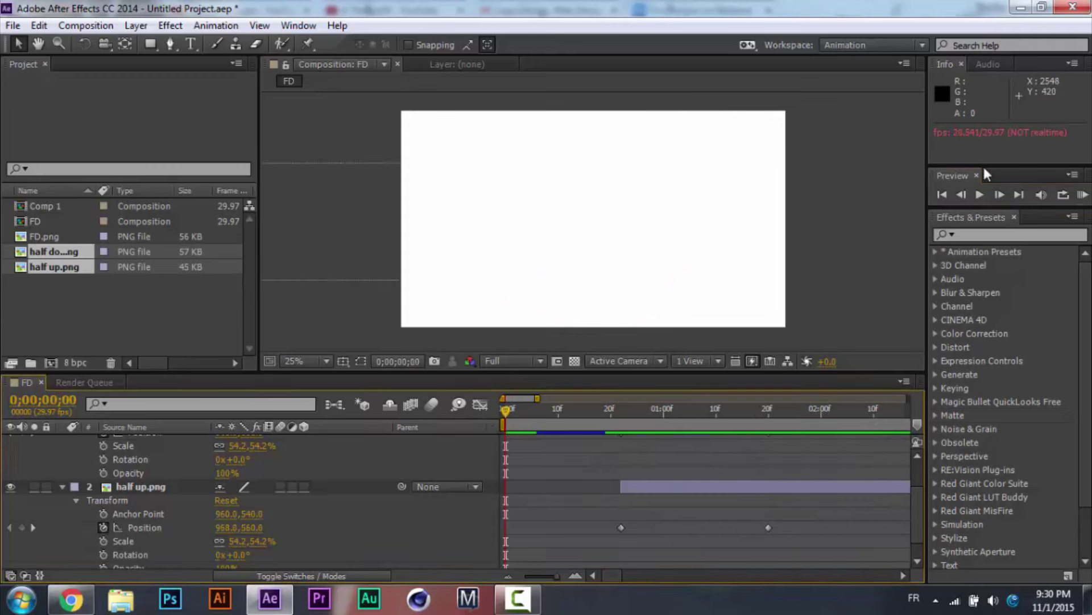
pyautogui.click(979, 199)
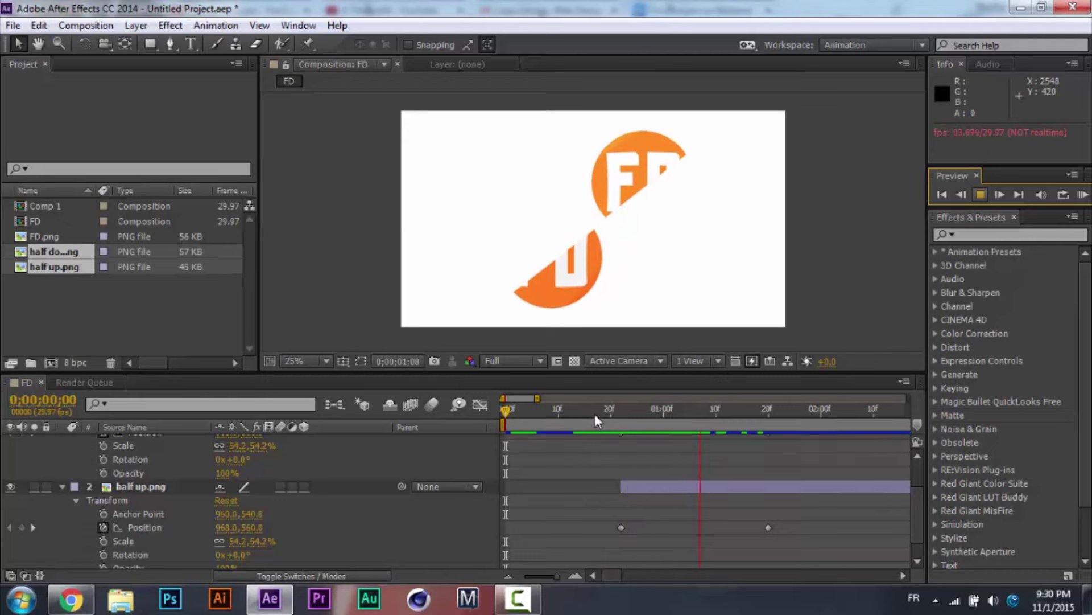
pyautogui.press('space')
# Apply Easy Ease to half up.png's first Position keyframe at 0;00;00;22.
pyautogui.moveTo(578, 411); pyautogui.dragTo(616, 460)
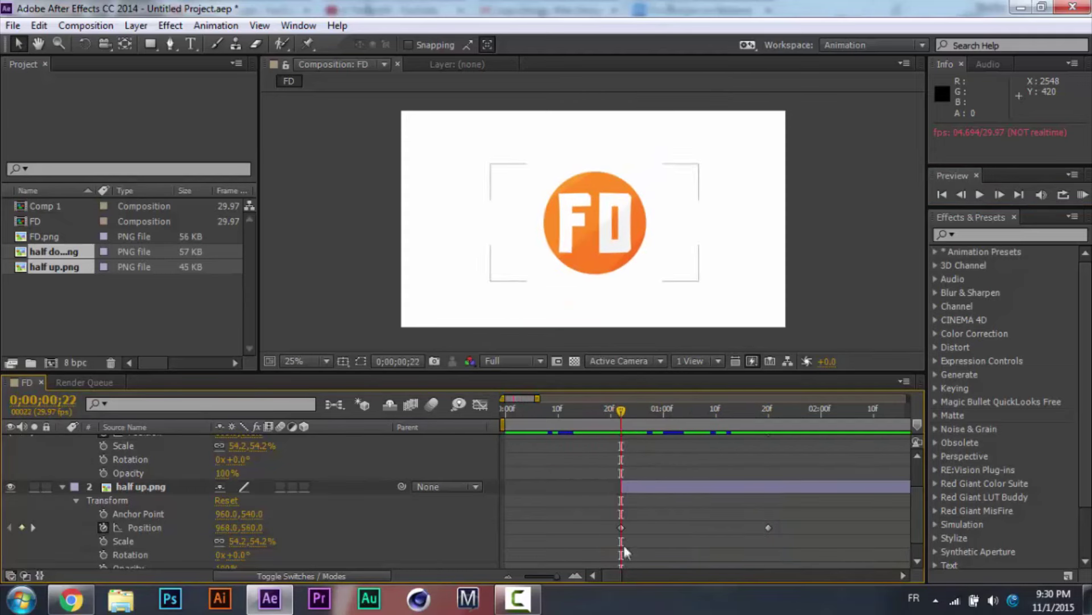
pyautogui.rightClick(620, 528)
pyautogui.moveTo(671, 522)
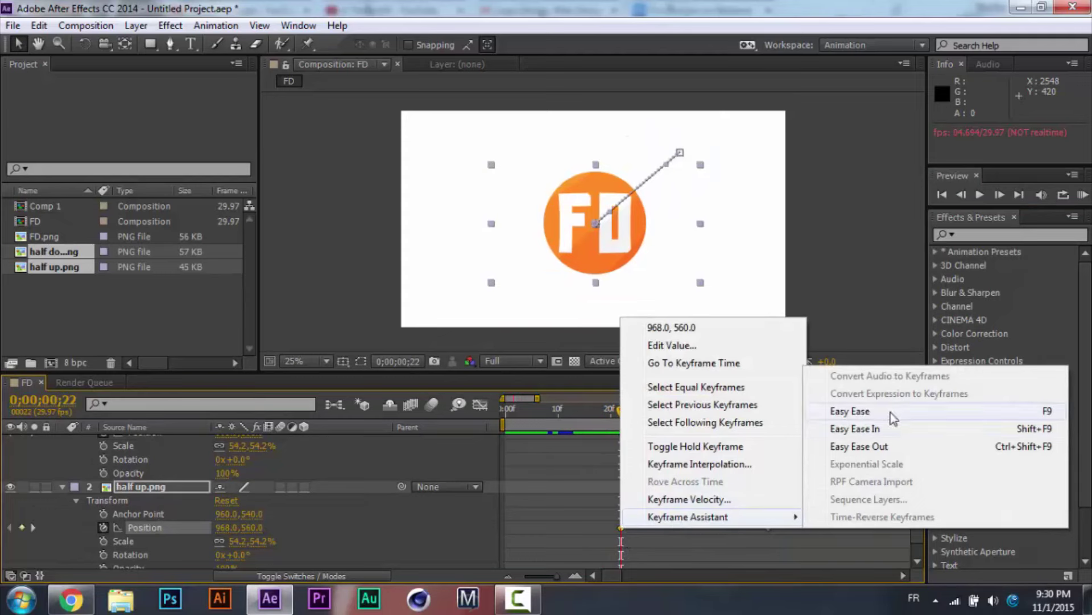
pyautogui.click(851, 410)
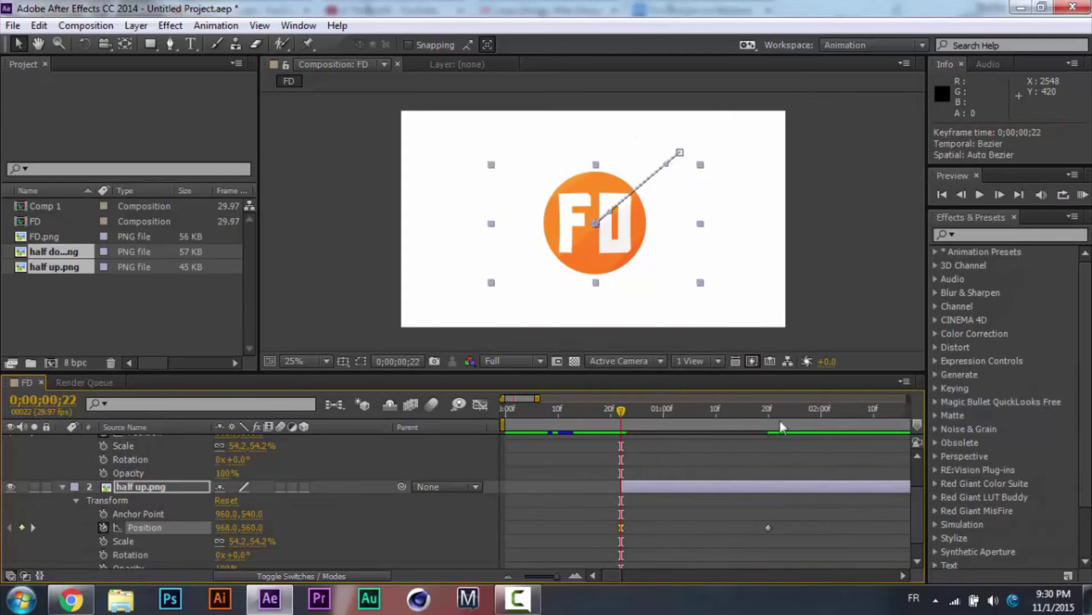
# Apply Easy Ease to half up.png's second Position keyframe at 0;00;01;20.
pyautogui.moveTo(774, 412); pyautogui.dragTo(768, 417)
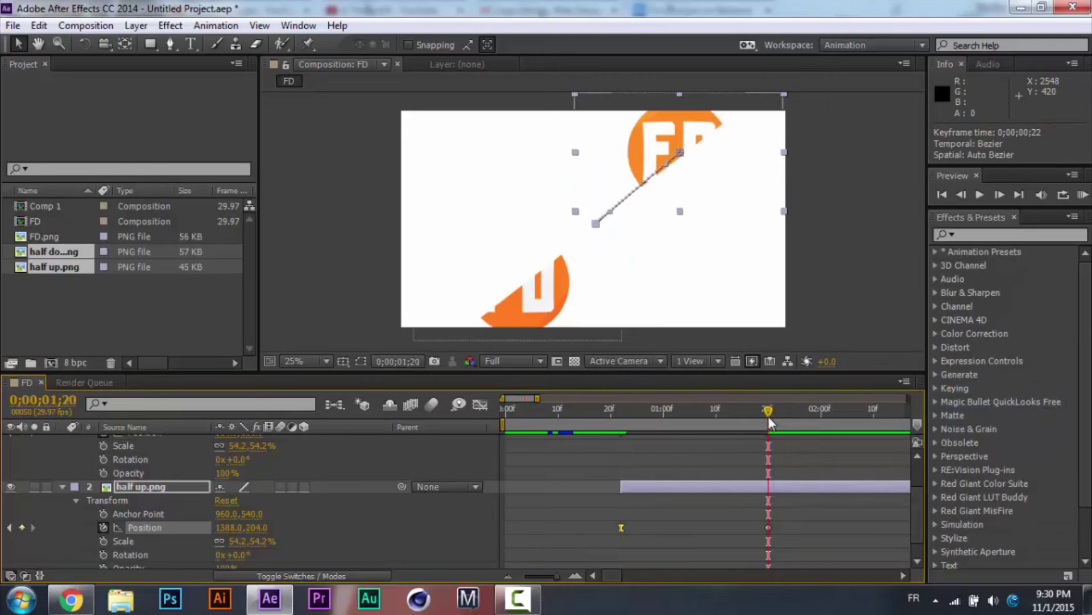
pyautogui.rightClick(767, 531)
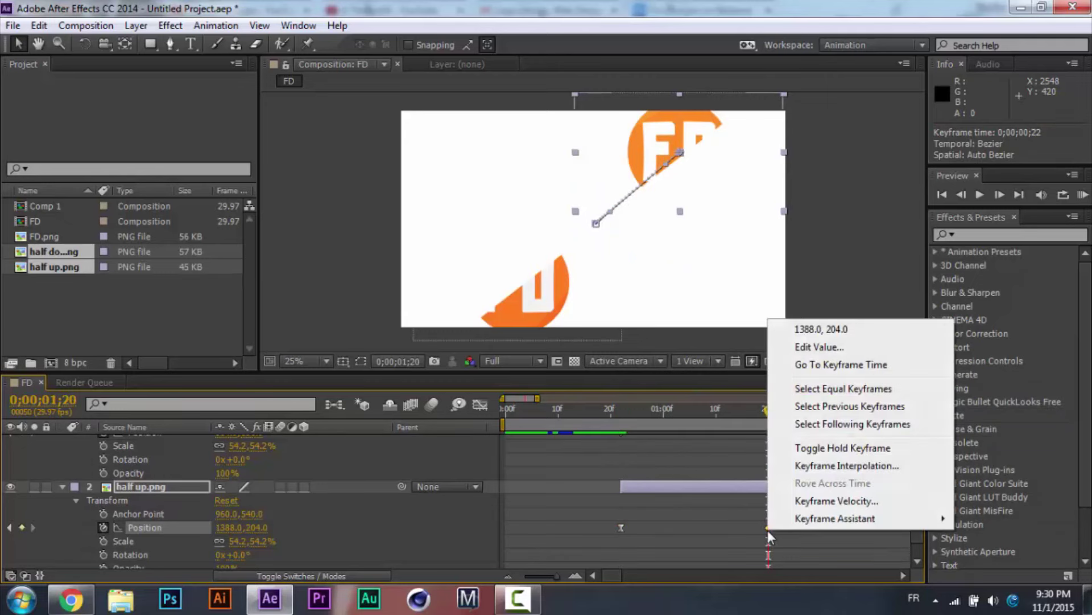
pyautogui.moveTo(795, 521)
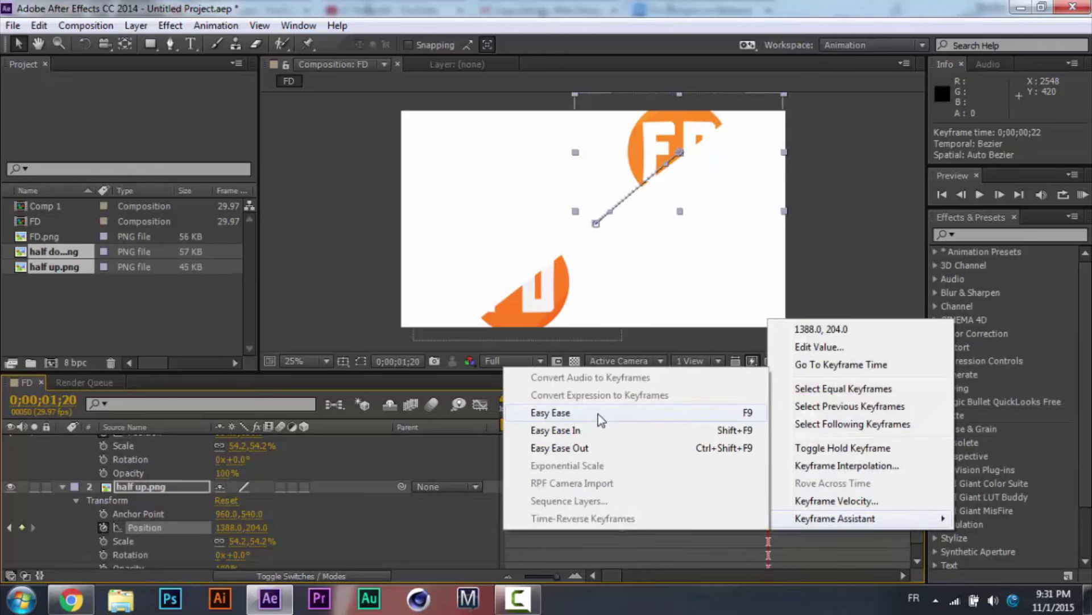
pyautogui.click(599, 414)
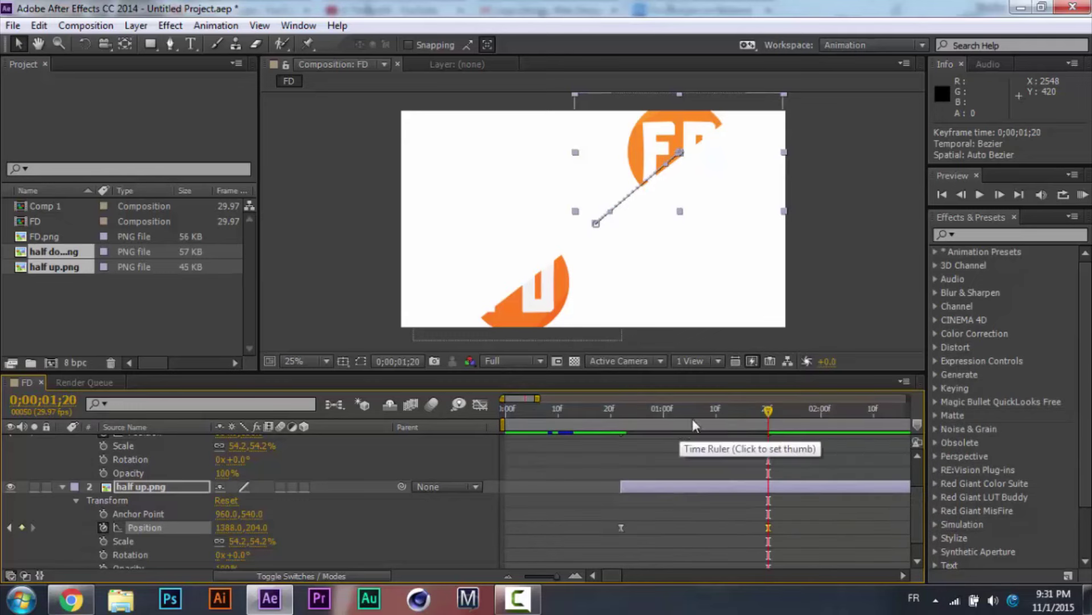
# Play the separation twice from just before 0;00;00;22 to review the eased motion of the upper half.
pyautogui.moveTo(699, 412); pyautogui.dragTo(590, 434)
pyautogui.click(978, 196)
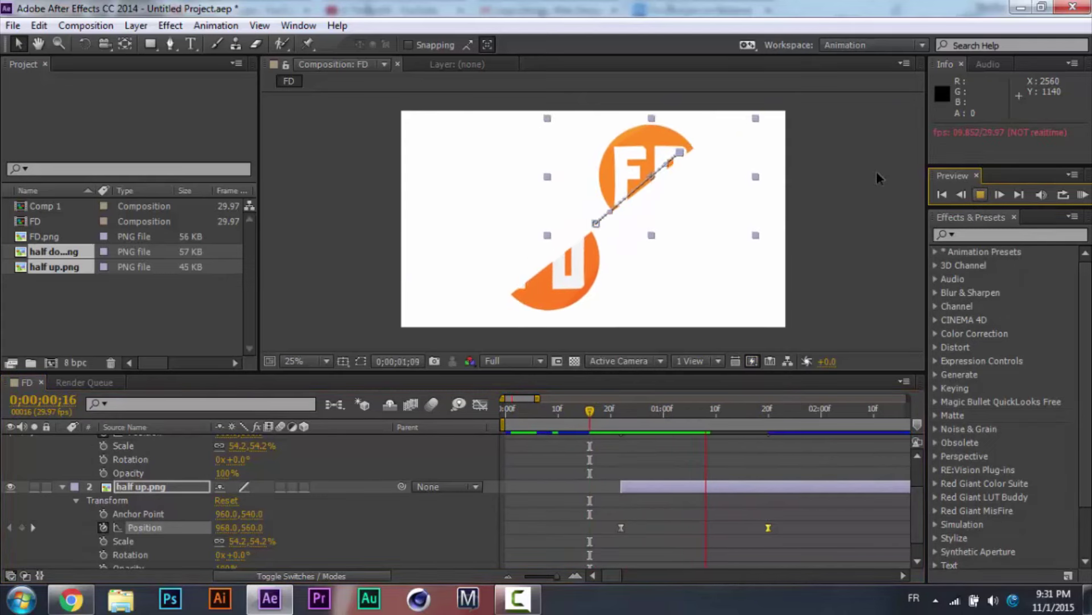
pyautogui.moveTo(707, 407); pyautogui.dragTo(617, 413)
pyautogui.click(980, 192)
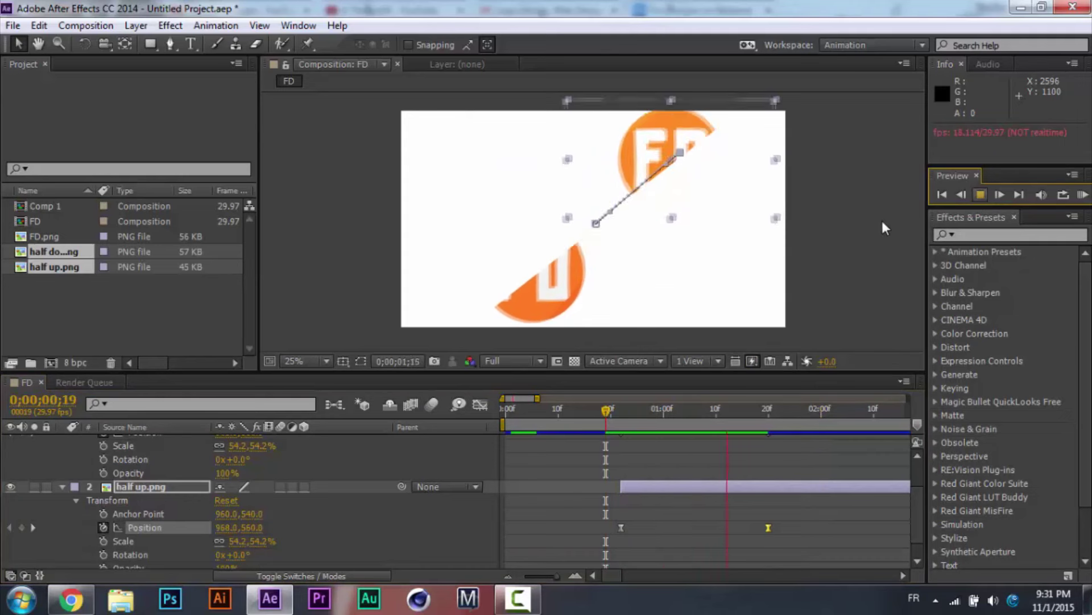
pyautogui.click(980, 195)
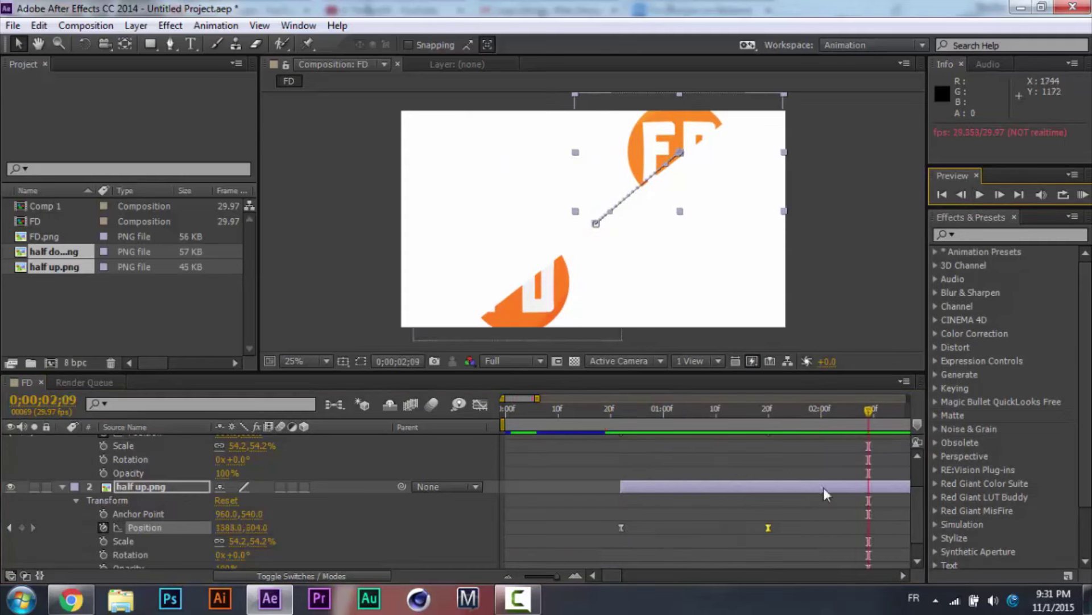
# Raise the incoming velocity influence of half up.png's first Position keyframe at 0;00;00;22.
pyautogui.rightClick(621, 524)
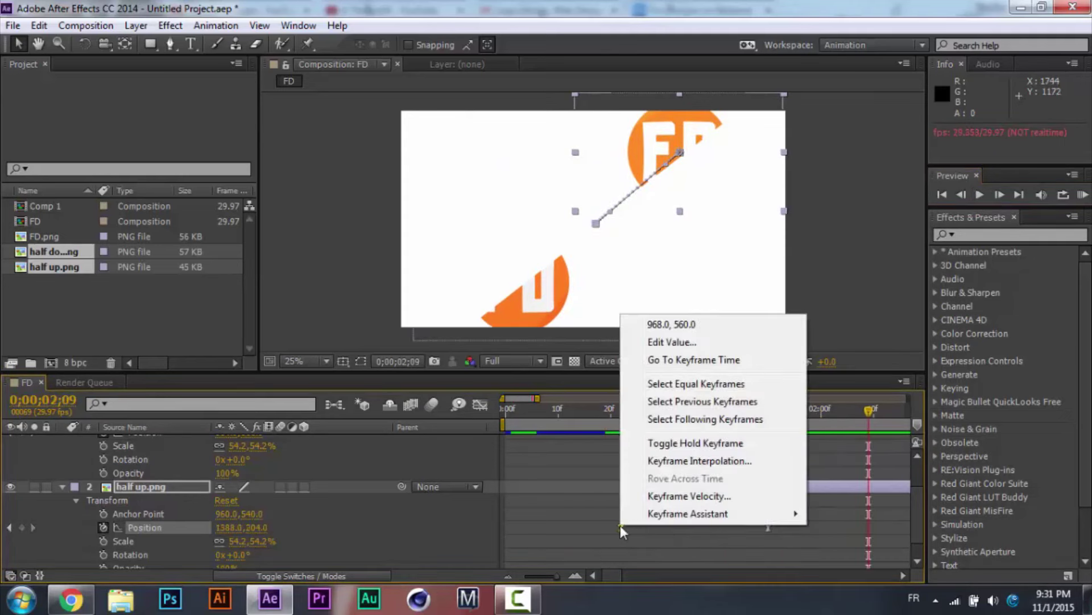
pyautogui.click(683, 504)
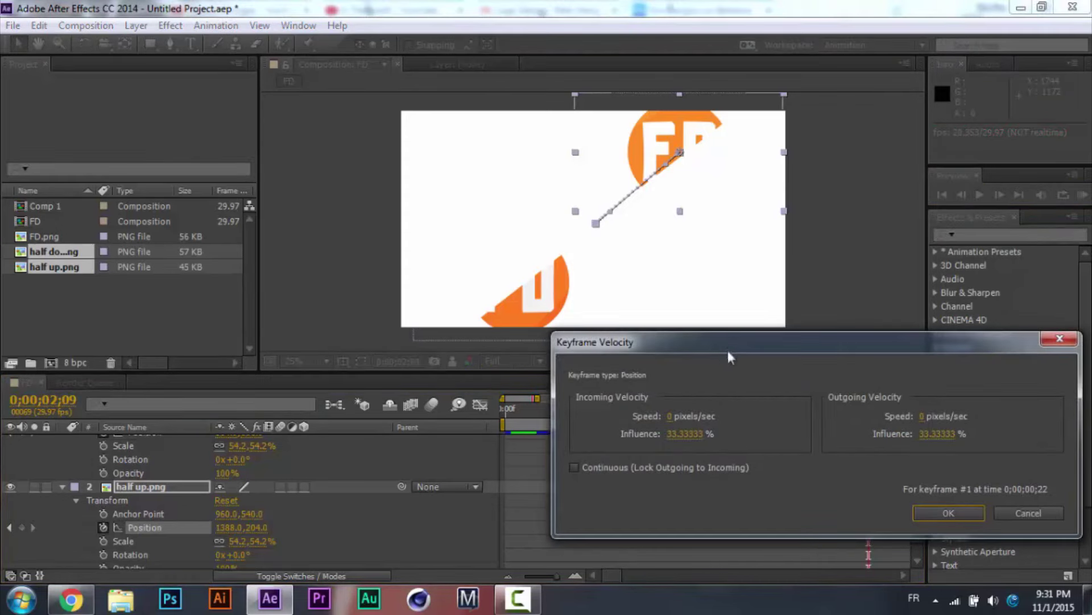
pyautogui.moveTo(726, 352); pyautogui.dragTo(489, 363)
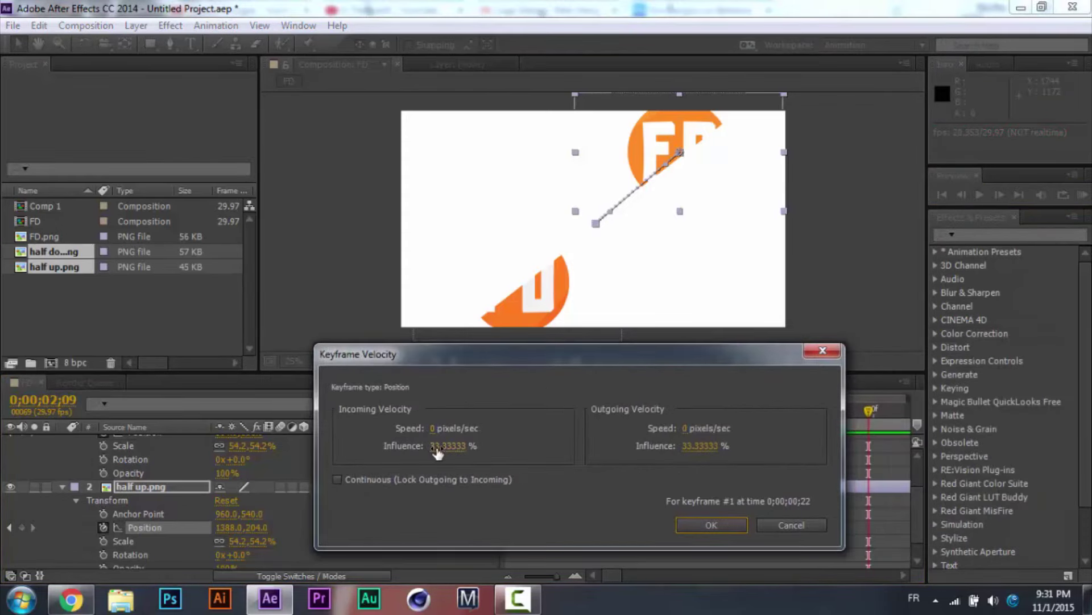
pyautogui.moveTo(437, 452); pyautogui.dragTo(460, 447)
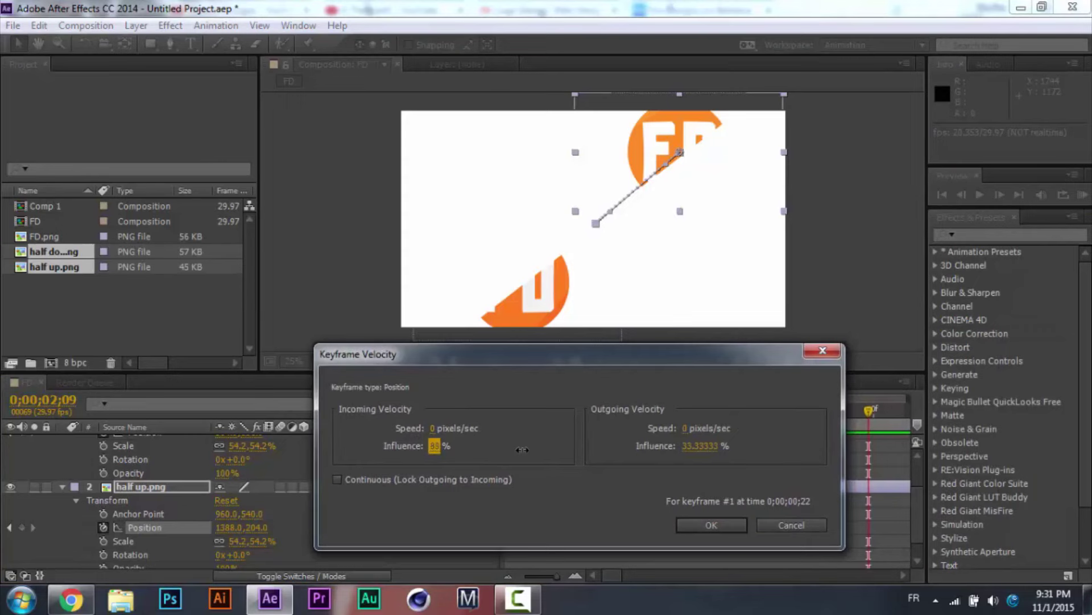
pyautogui.click(732, 522)
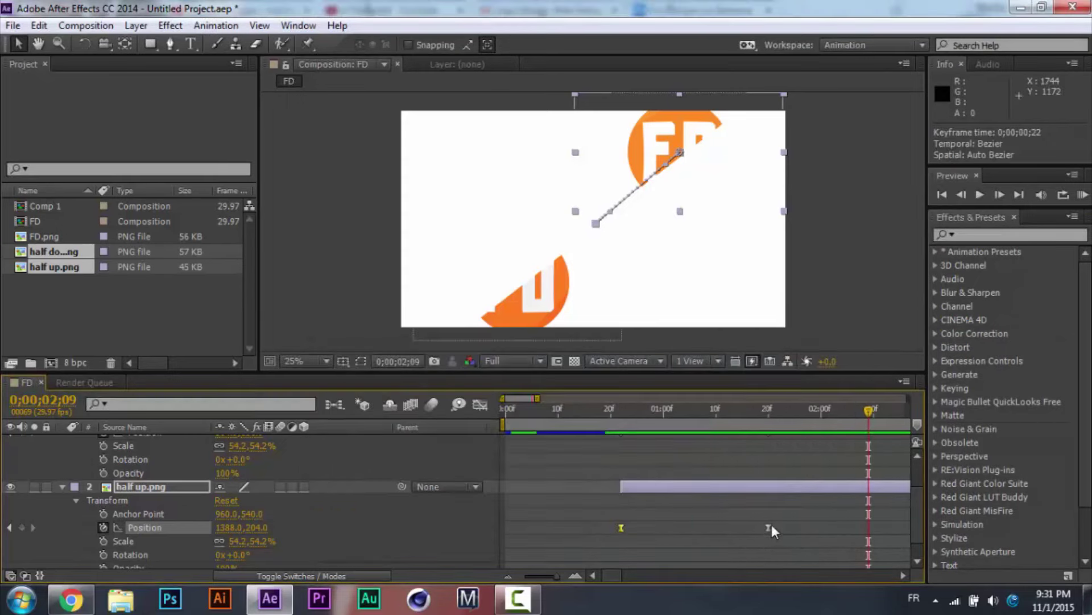
# Raise the incoming speed of half up.png's Position keyframe at 0;00;01;20 to several thousand pixels/sec.
pyautogui.rightClick(768, 527)
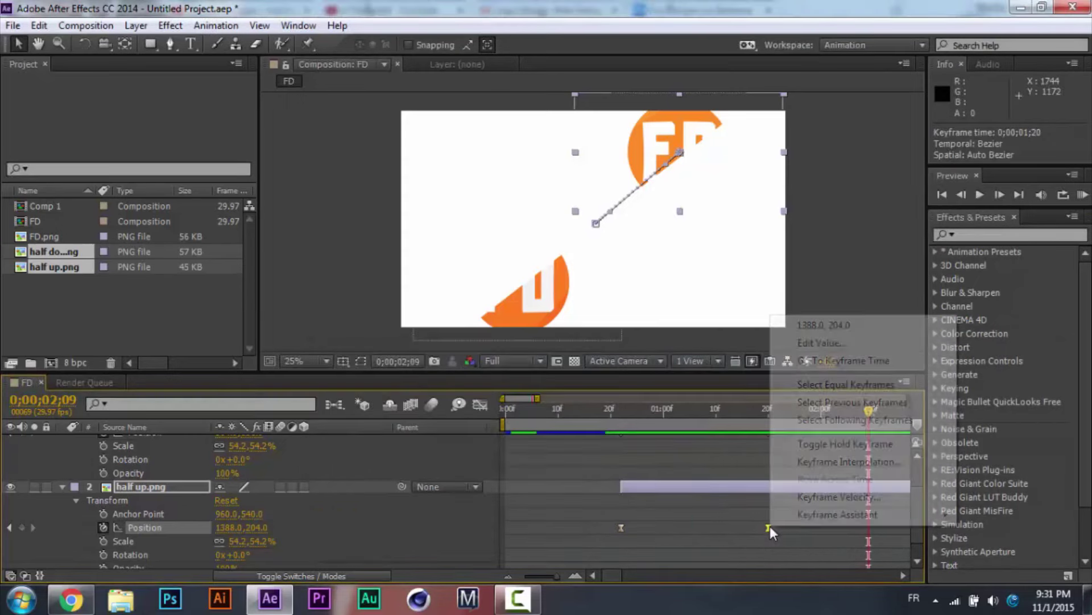
pyautogui.click(805, 497)
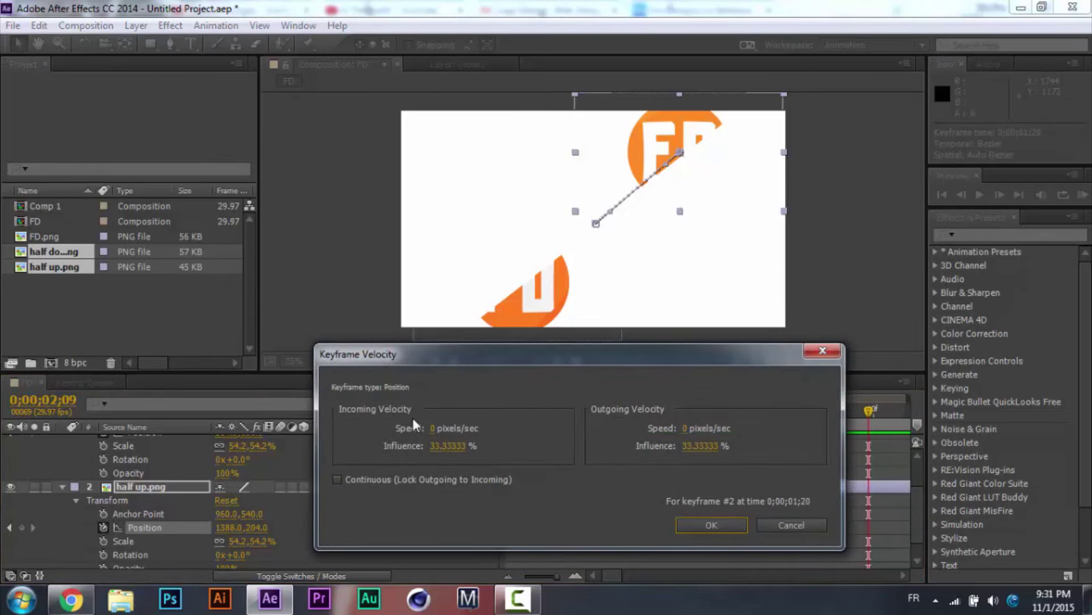
pyautogui.click(433, 428)
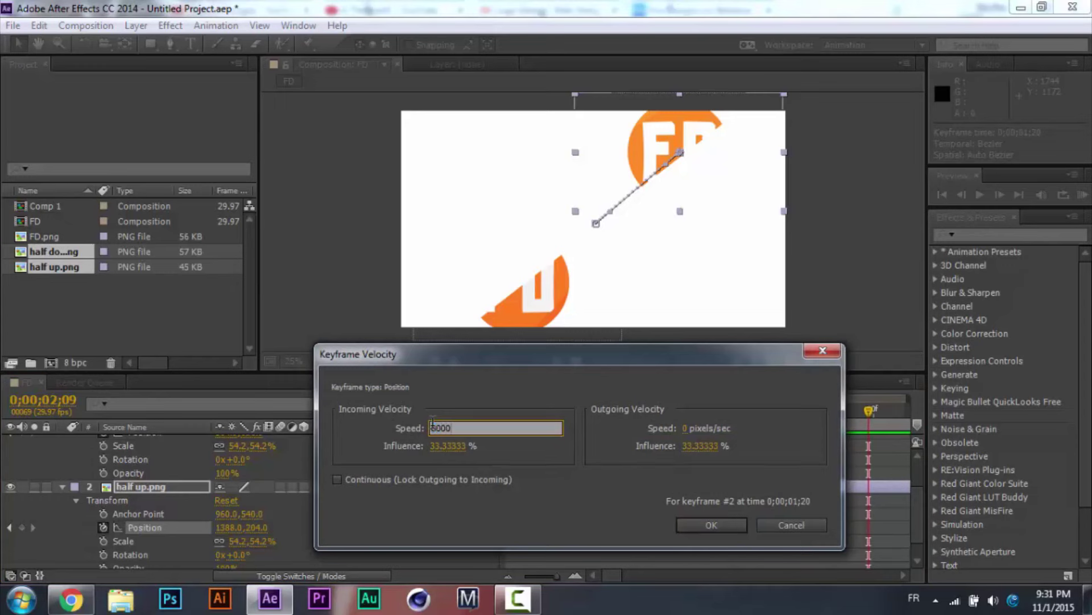
pyautogui.press('Return')
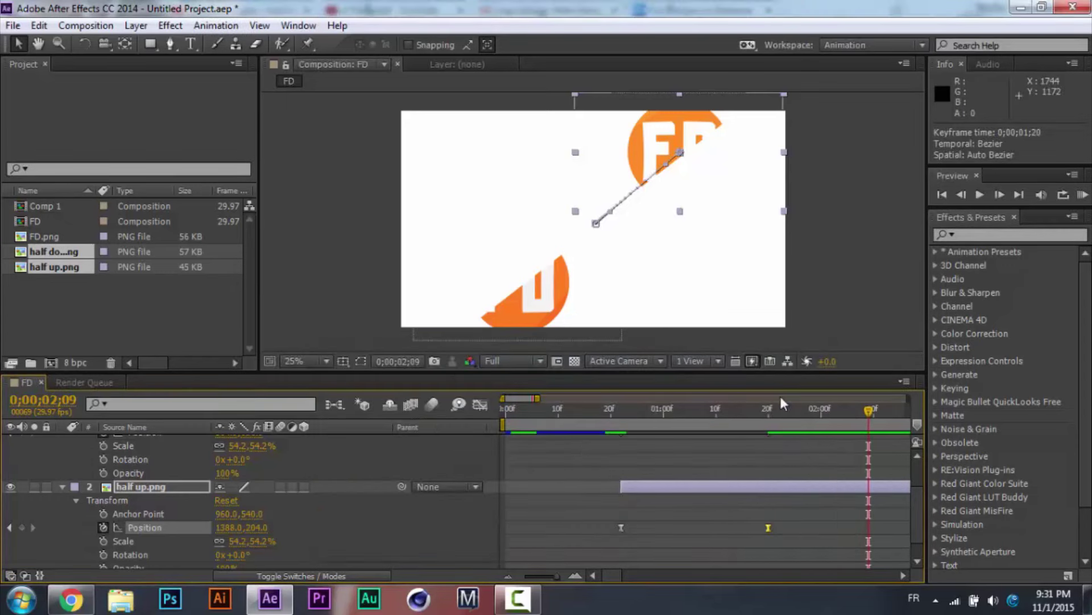
# Play the separation from 0;00;00;21 and scrub between 0;00;01;20 and 0;00;00;22 to check the upper half's new velocity.
pyautogui.moveTo(774, 408); pyautogui.dragTo(616, 421)
pyautogui.click(976, 194)
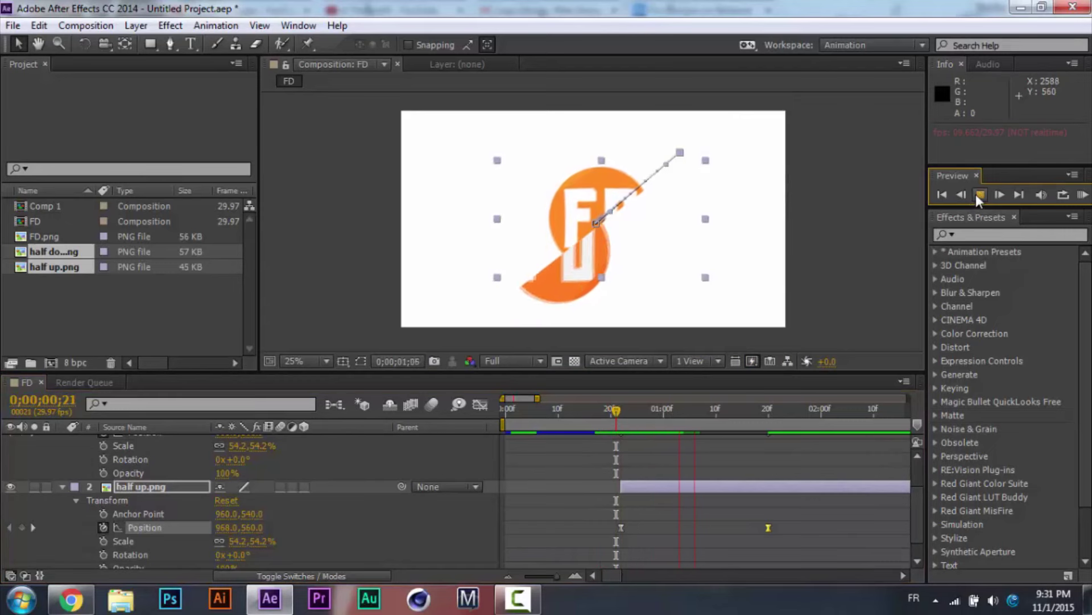
pyautogui.click(815, 496)
pyautogui.moveTo(820, 407); pyautogui.dragTo(767, 419)
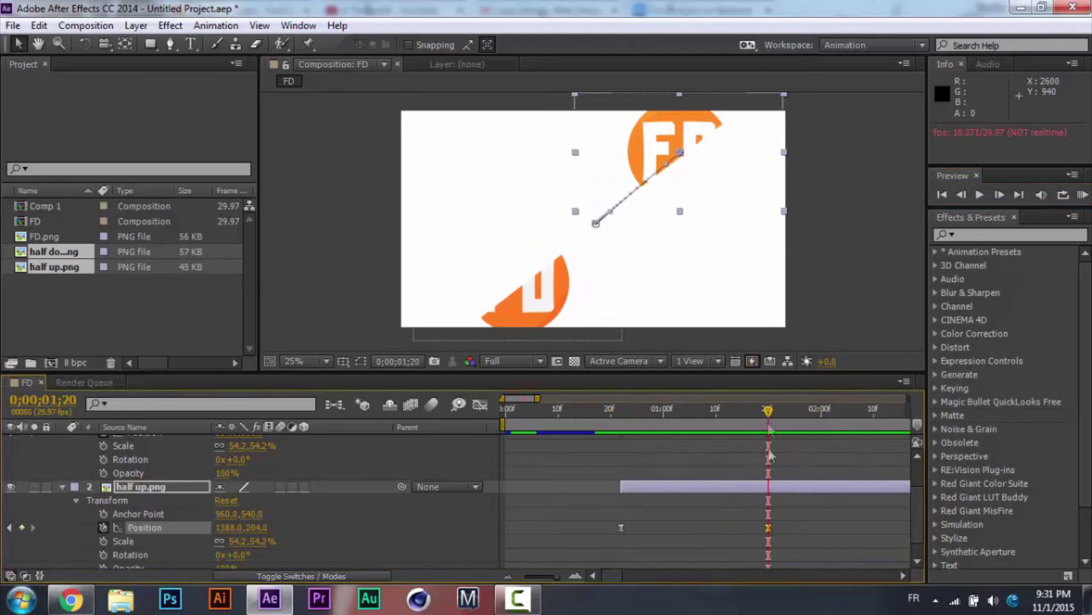
pyautogui.moveTo(768, 408); pyautogui.dragTo(622, 440)
# Apply Easy Ease to half down.png's first Position keyframe at 0;00;00;22.
pyautogui.moveTo(922, 500); pyautogui.dragTo(920, 462)
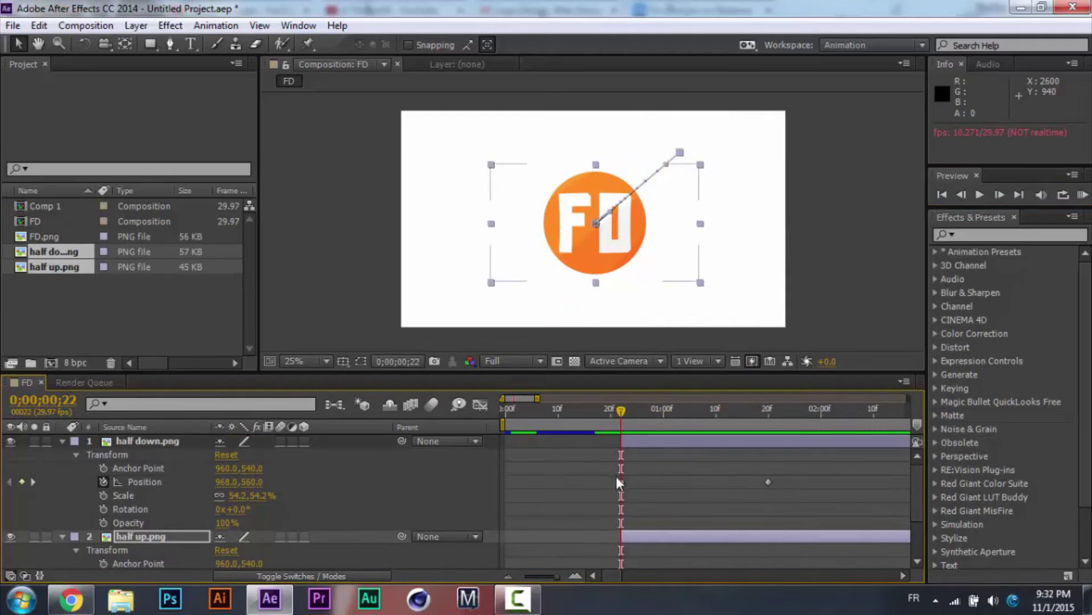
pyautogui.rightClick(618, 479)
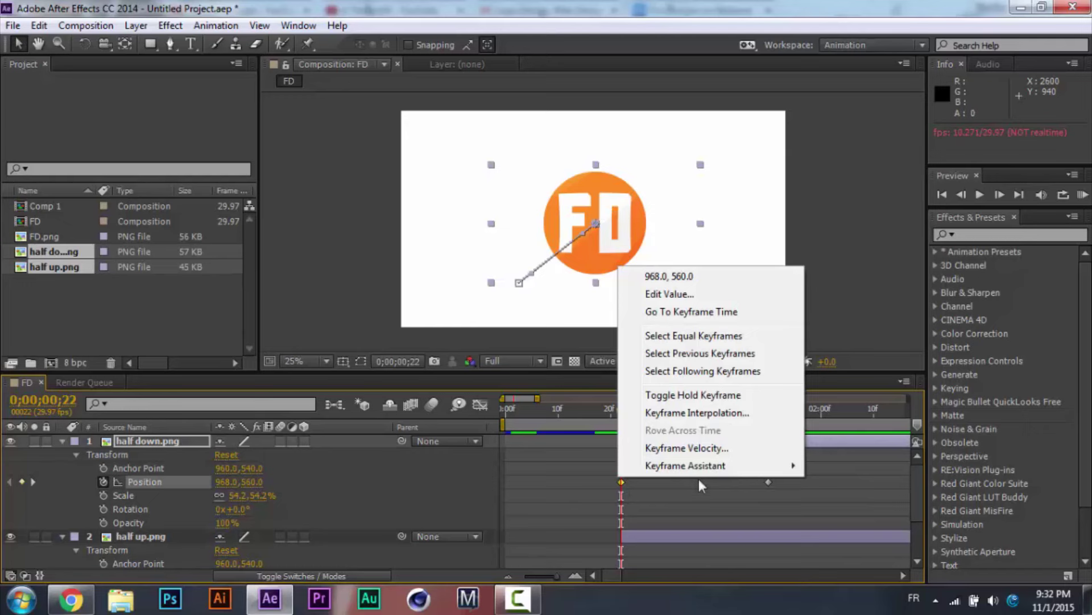
pyautogui.moveTo(771, 466)
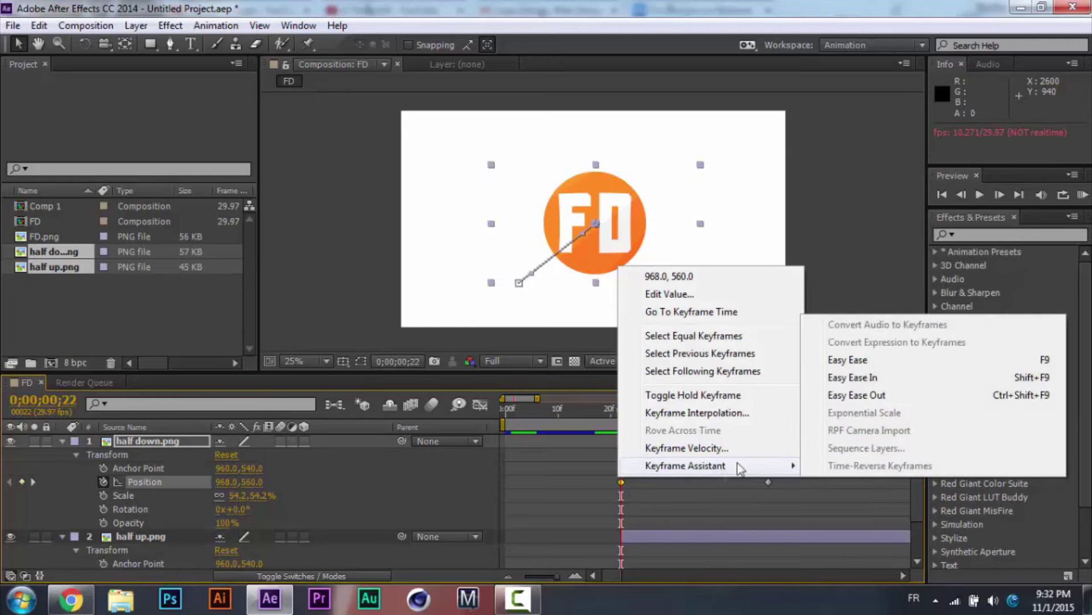
pyautogui.click(902, 365)
# Set the incoming velocity influence of half down.png's first Position keyframe to 88%.
pyautogui.rightClick(620, 481)
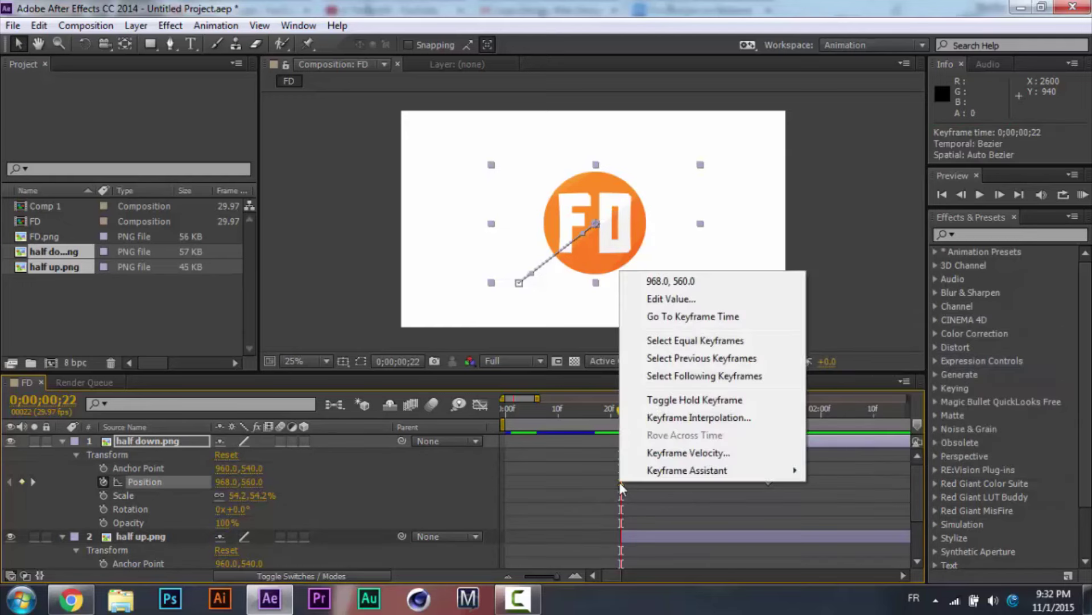
pyautogui.click(669, 458)
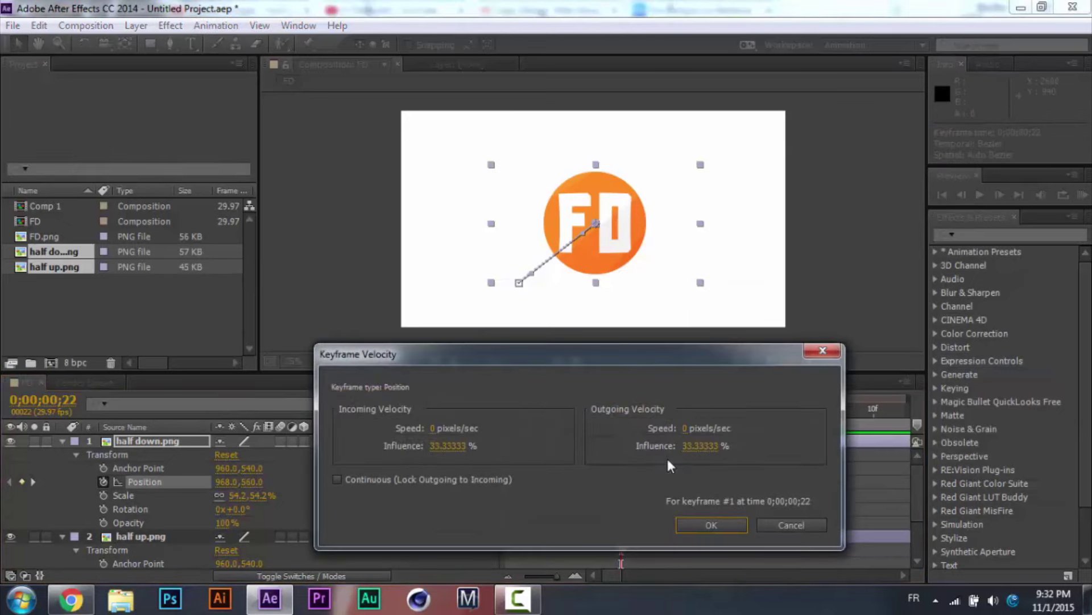
pyautogui.click(454, 447)
pyautogui.doubleClick(455, 444)
pyautogui.write('96')
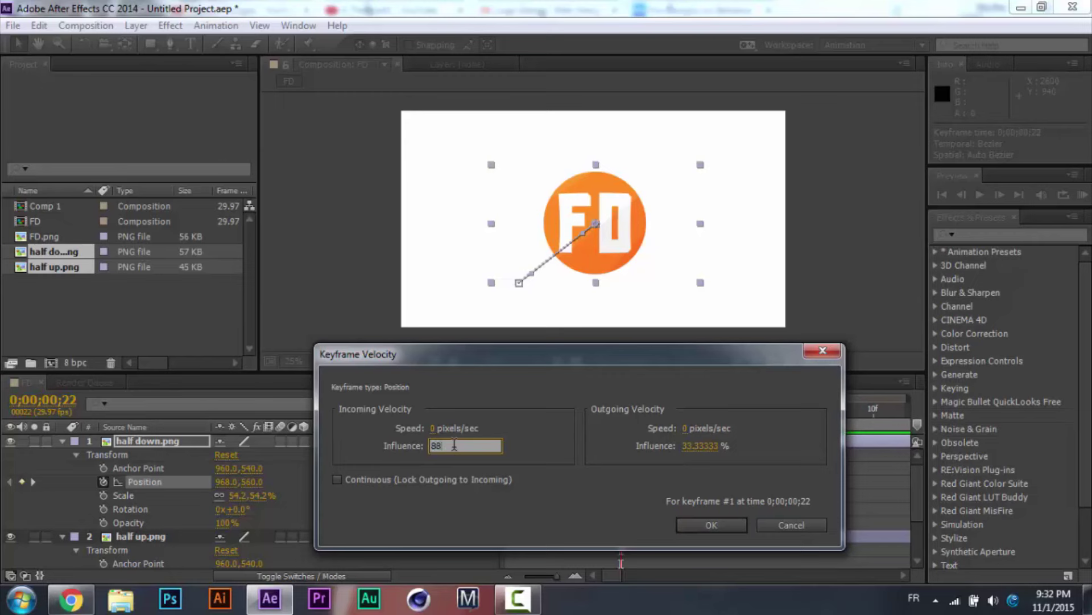
pyautogui.write('8')
pyautogui.press('Return')
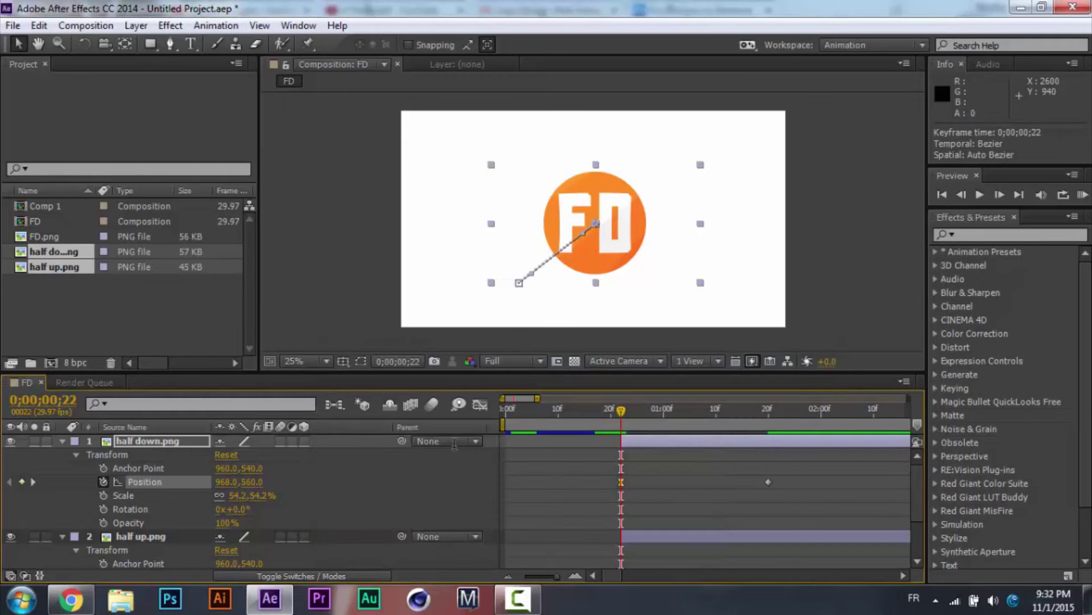
# Apply Easy Ease to half down.png's second Position keyframe at 0;00;01;20.
pyautogui.rightClick(768, 481)
pyautogui.moveTo(797, 467)
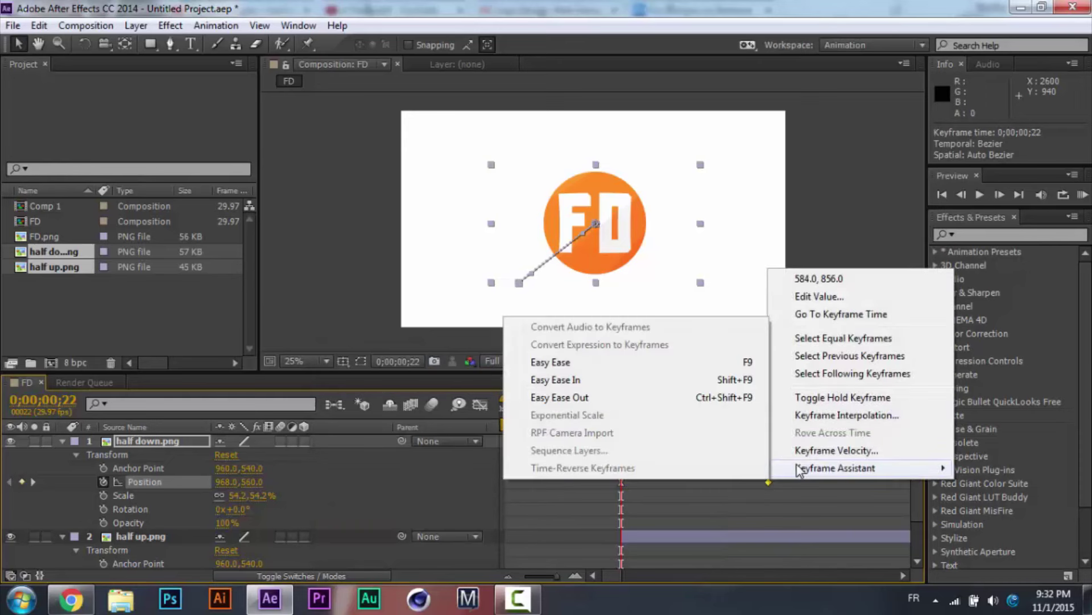
pyautogui.click(606, 357)
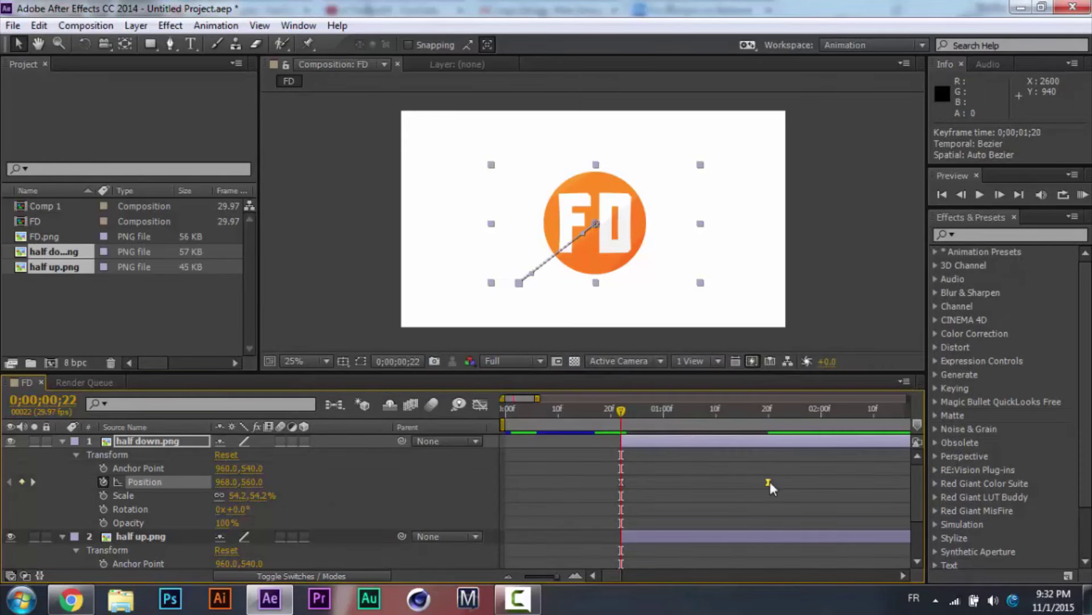
# Raise the incoming speed of half down.png's Position keyframe at 0;00;01;20 to several thousand pixels/sec.
pyautogui.rightClick(770, 480)
pyautogui.click(796, 453)
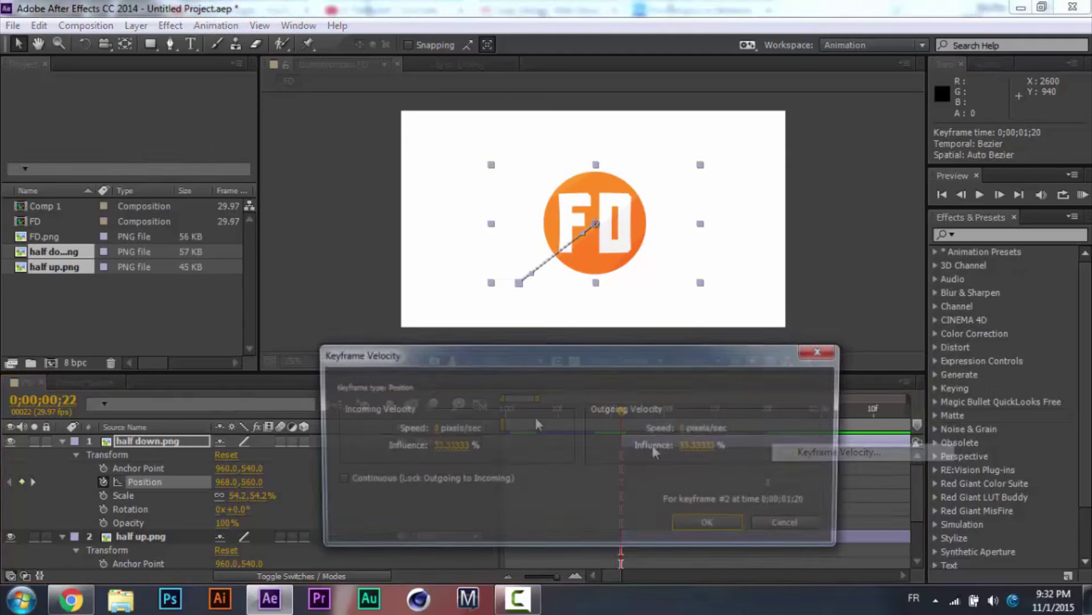
pyautogui.click(440, 445)
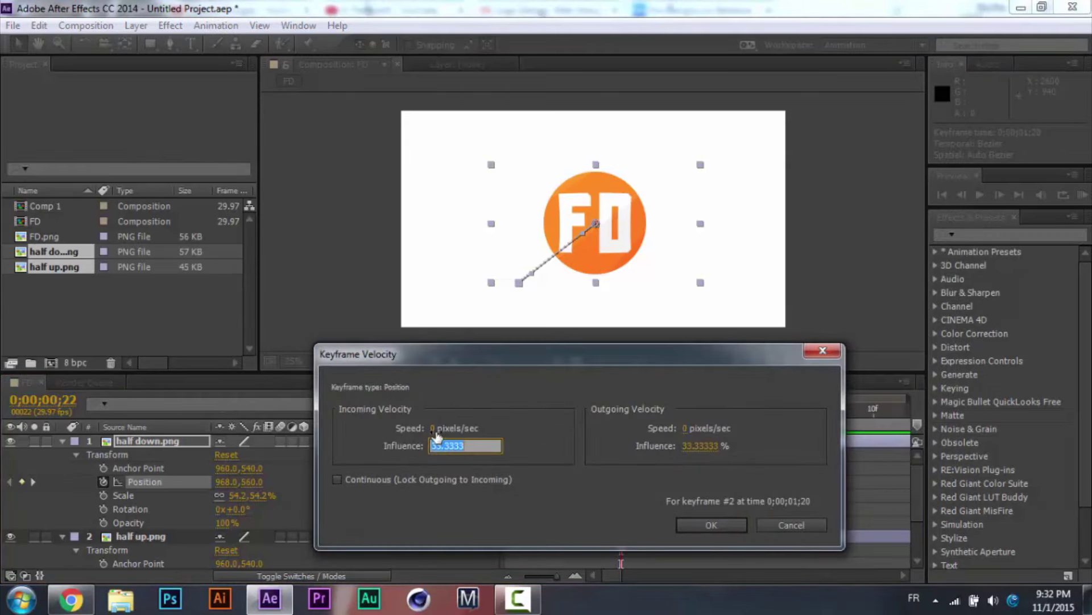
pyautogui.moveTo(432, 428)
pyautogui.mouseDown()
pyautogui.moveTo(527, 434)
pyautogui.moveTo(434, 434)
pyautogui.mouseUp()
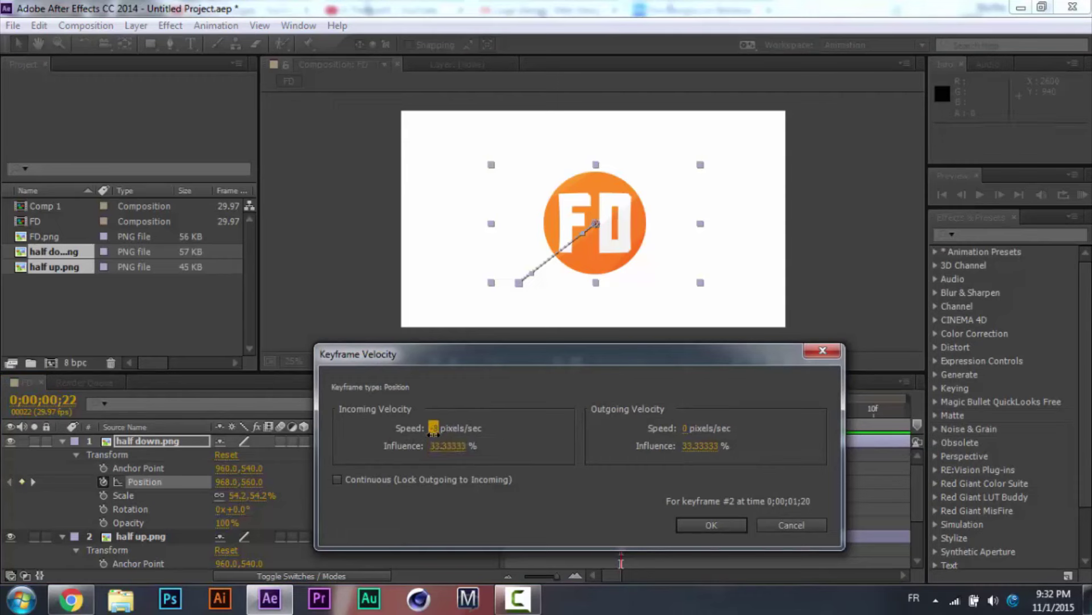
pyautogui.click(433, 434)
pyautogui.write('000')
pyautogui.press('Return')
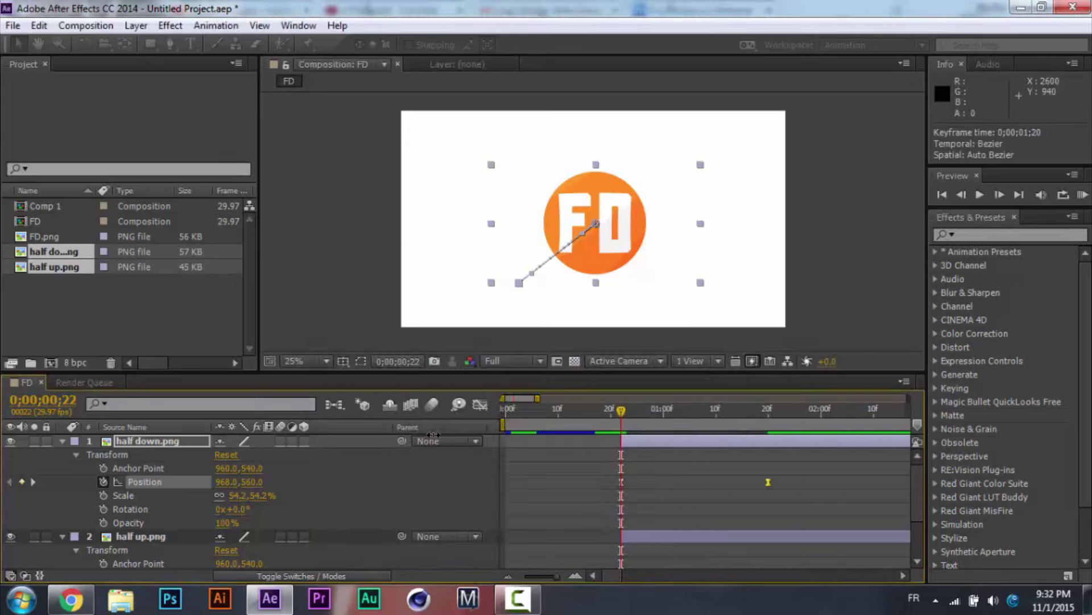
# Check the frames before the separation and return the current time to 0;00;00;00.
pyautogui.click(602, 412)
pyautogui.moveTo(558, 411)
pyautogui.mouseDown()
pyautogui.moveTo(689, 415)
pyautogui.moveTo(559, 412)
pyautogui.mouseUp()
pyautogui.press('Home')
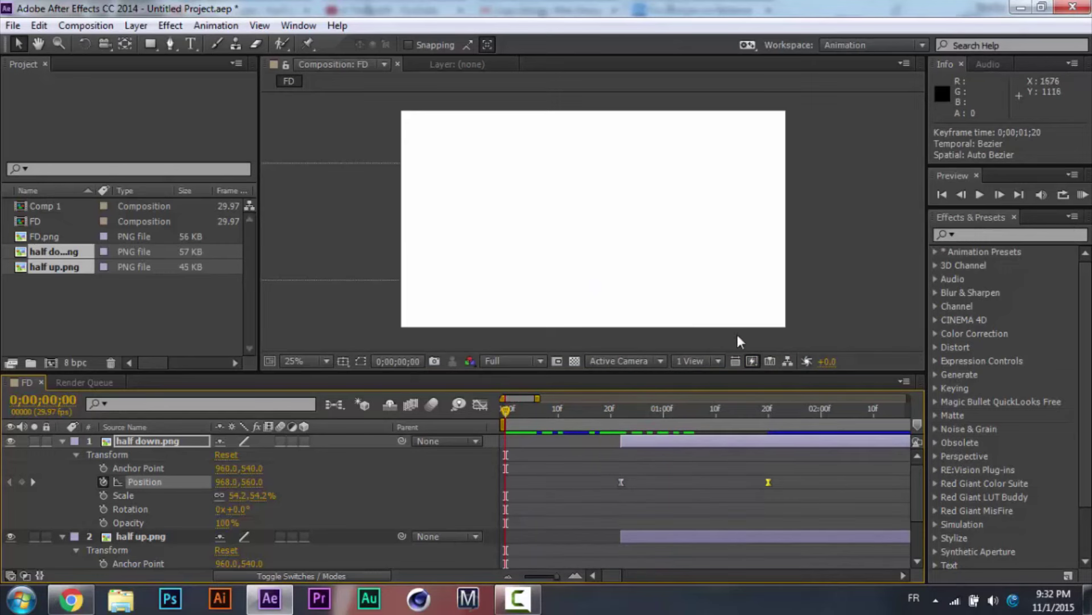
pyautogui.click(516, 598)
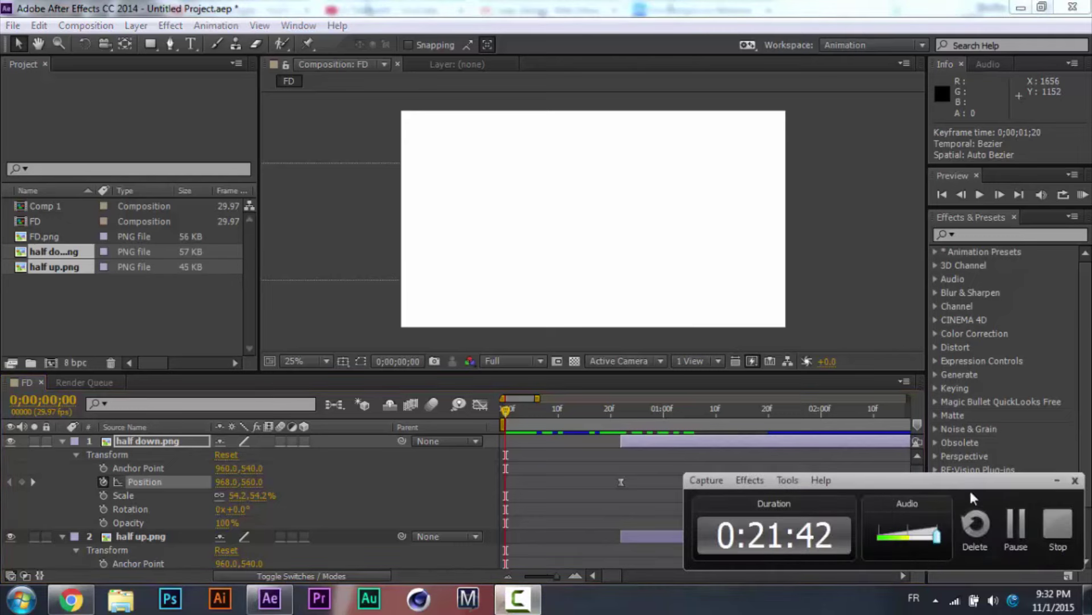
pyautogui.click(1013, 530)
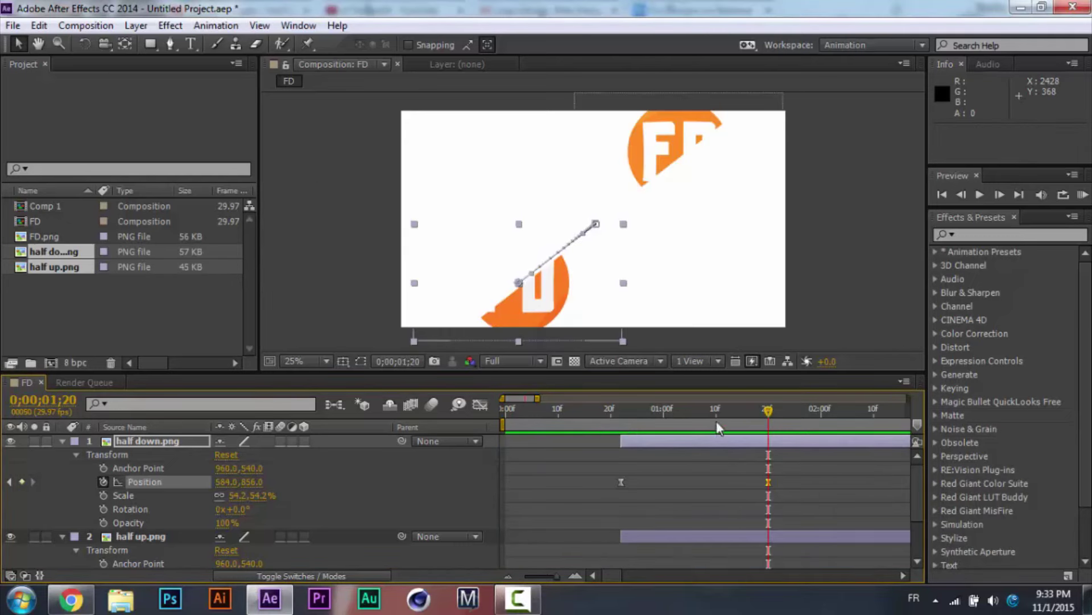
# Scrub the composition back from 0;00;01;20 to its first frame to review the animation.
pyautogui.moveTo(712, 412); pyautogui.dragTo(493, 411)
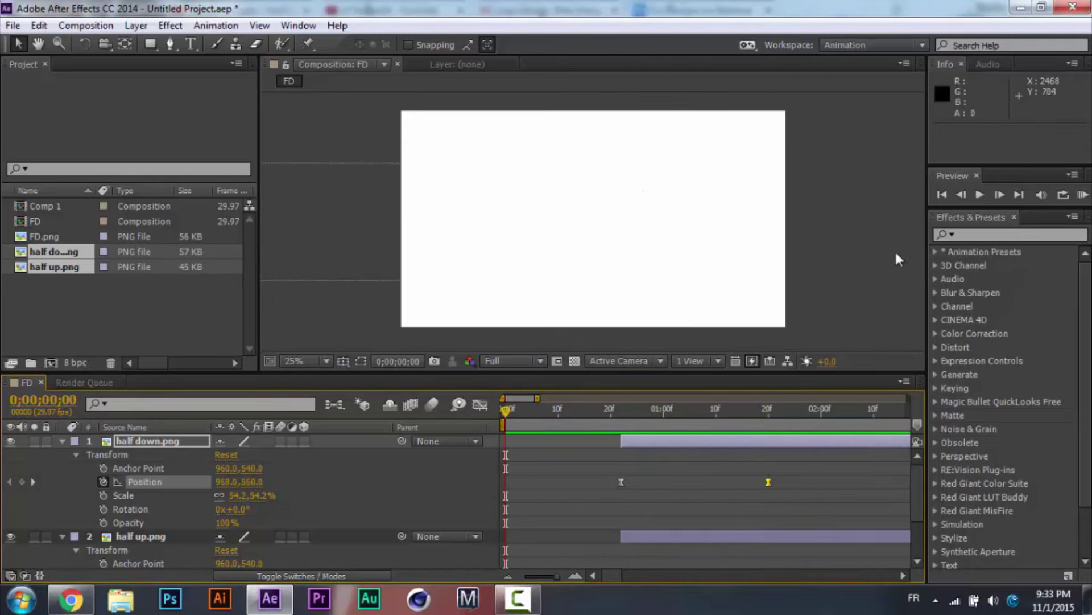
# Play the animation from the first frame through the separation of the halves, and stop playback.
pyautogui.click(980, 194)
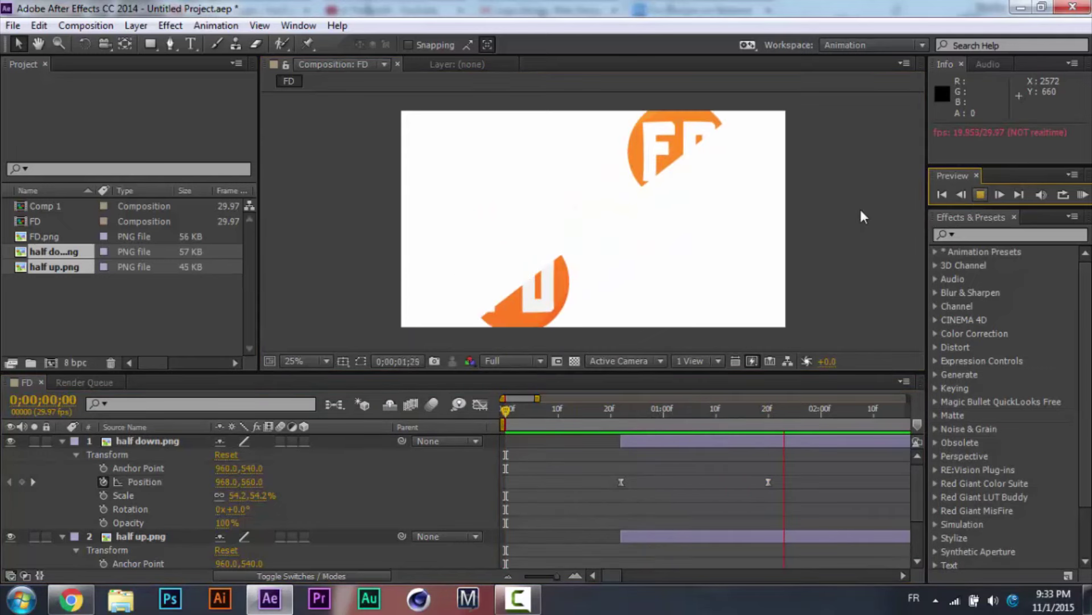
pyautogui.click(977, 196)
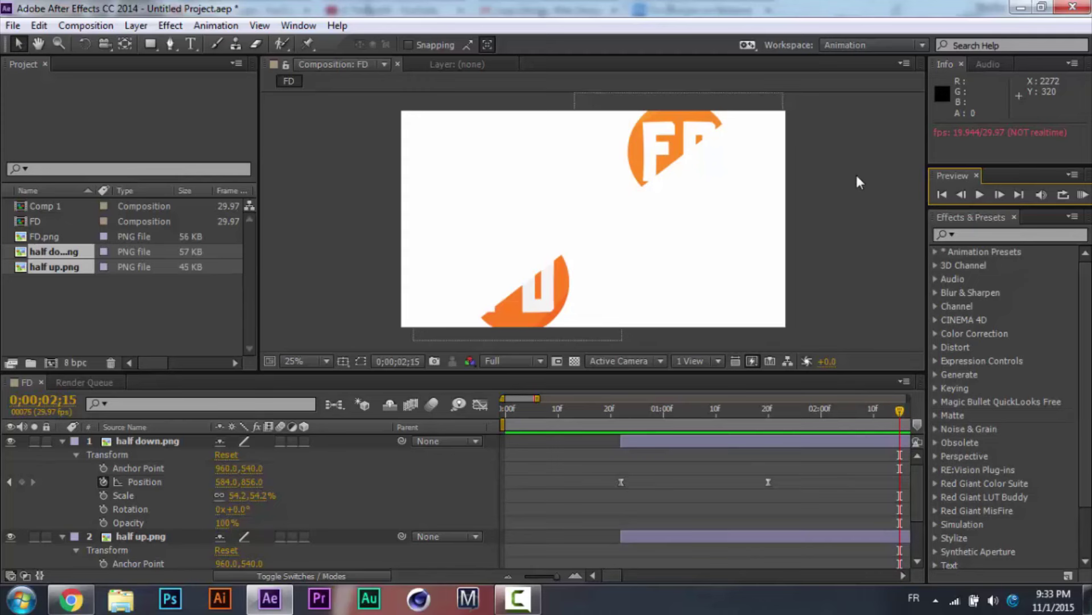
# At 0;00;01;20, move half up.png beyond the frame's upper-right corner, to a Position of about 1900, -188.
pyautogui.moveTo(842, 411); pyautogui.dragTo(770, 420)
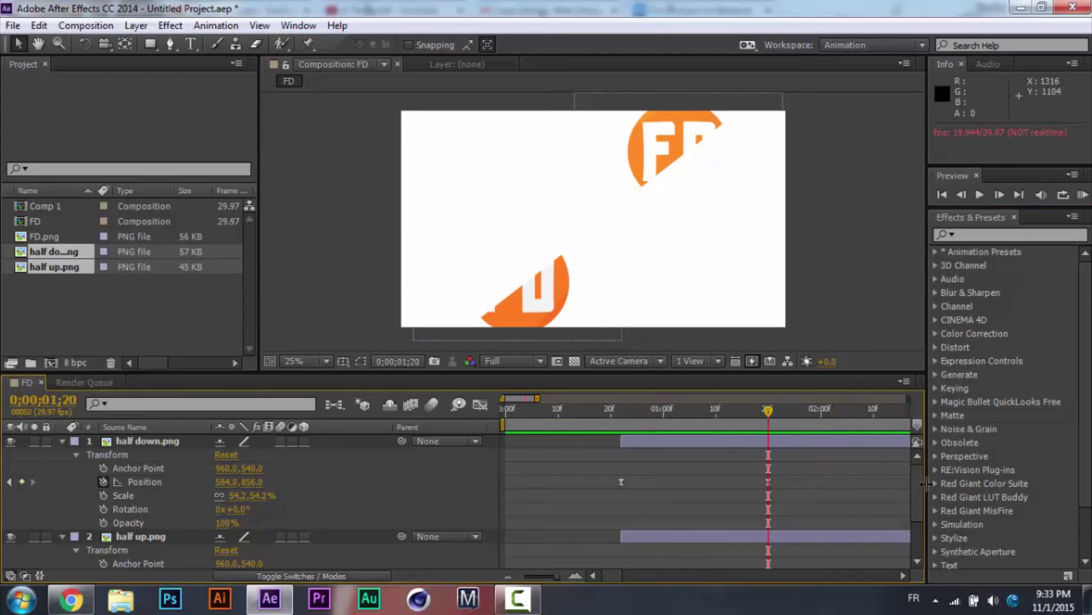
pyautogui.moveTo(913, 480); pyautogui.dragTo(917, 523)
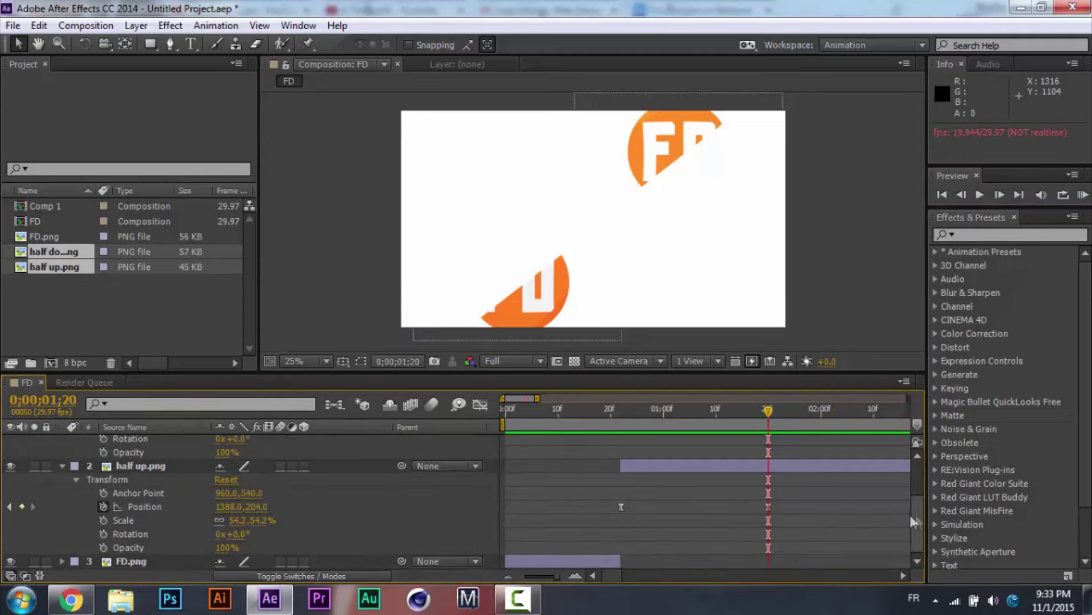
pyautogui.click(769, 506)
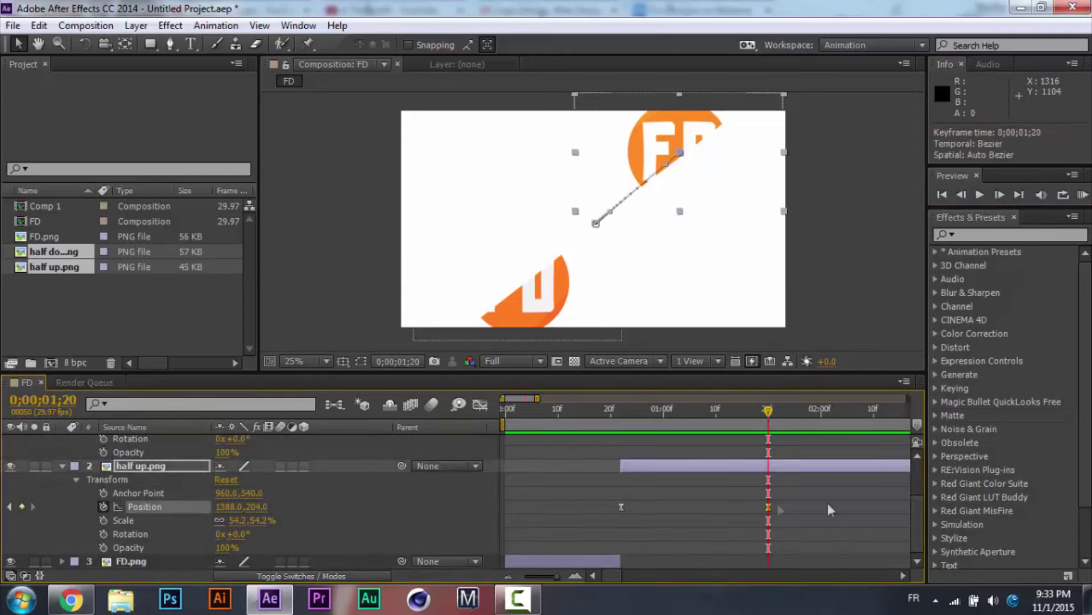
pyautogui.click(909, 500)
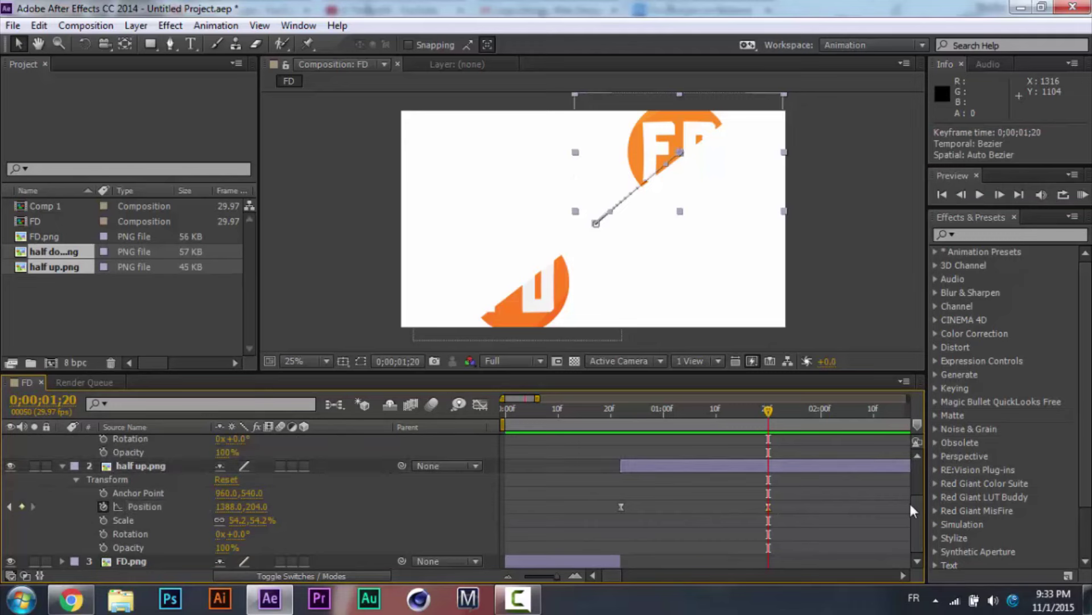
pyautogui.click(770, 504)
pyautogui.moveTo(658, 166); pyautogui.dragTo(758, 85)
# At 0;00;01;20, move half down.png beyond the frame's lower-left corner, to a Position of about 112, 1264.
pyautogui.click(530, 305)
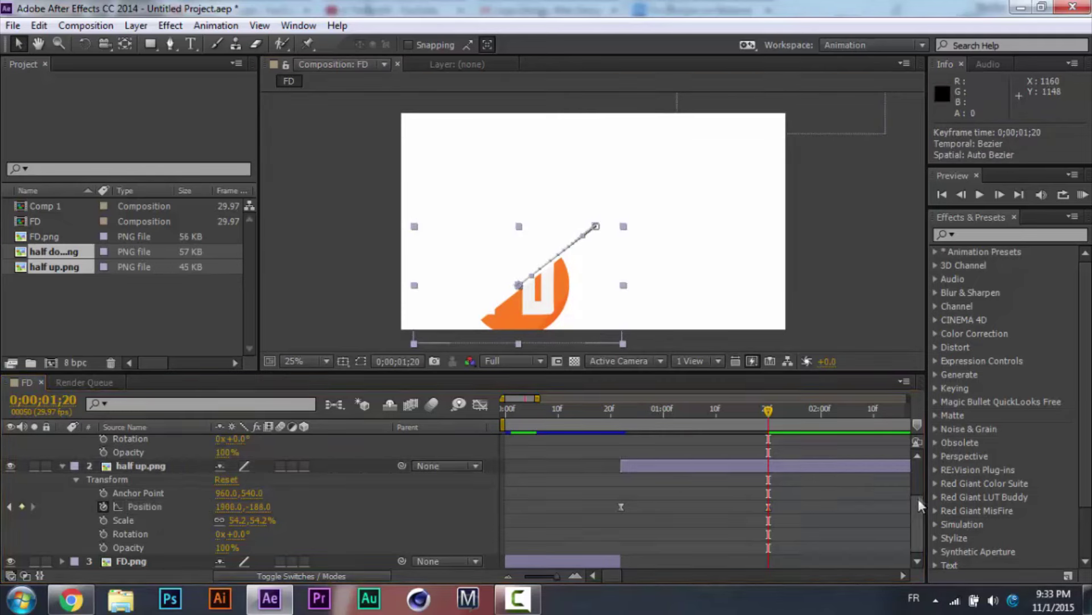
pyautogui.moveTo(919, 498); pyautogui.dragTo(917, 465)
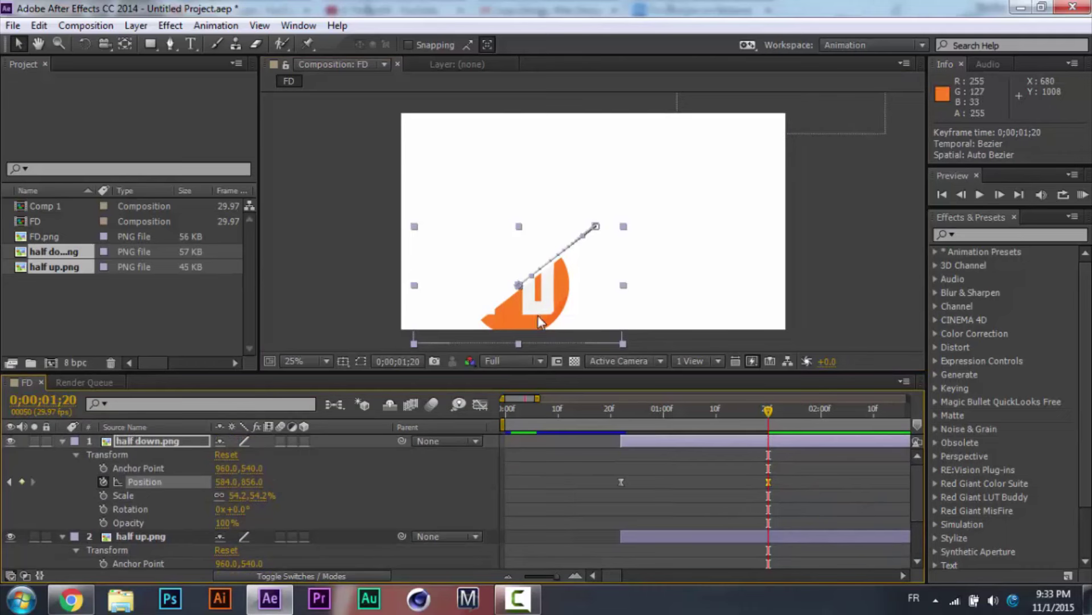
pyautogui.press(',')
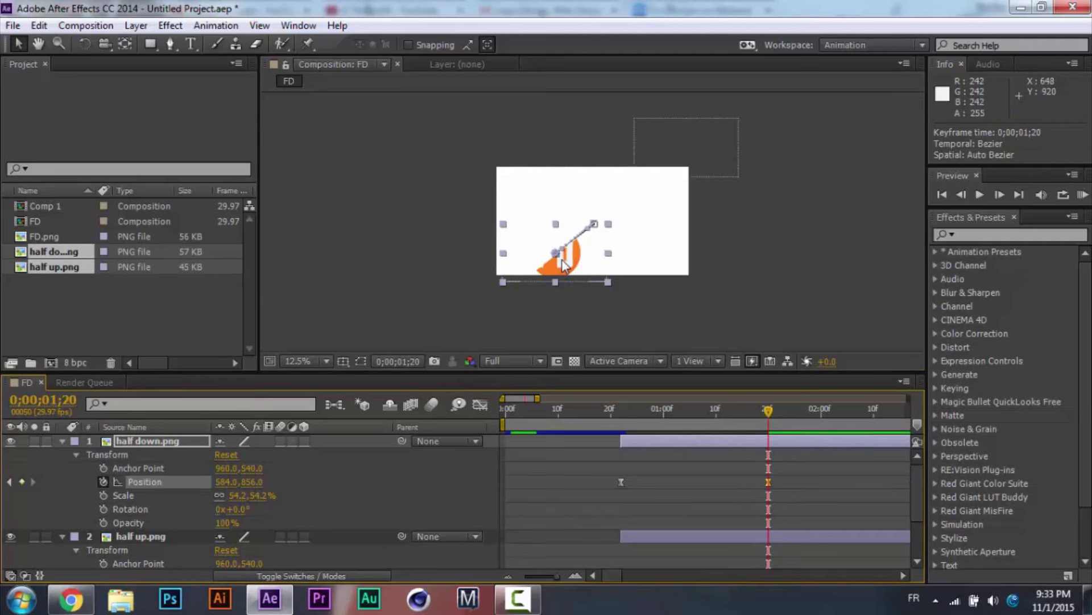
pyautogui.moveTo(563, 263); pyautogui.dragTo(513, 298)
pyautogui.click(711, 304)
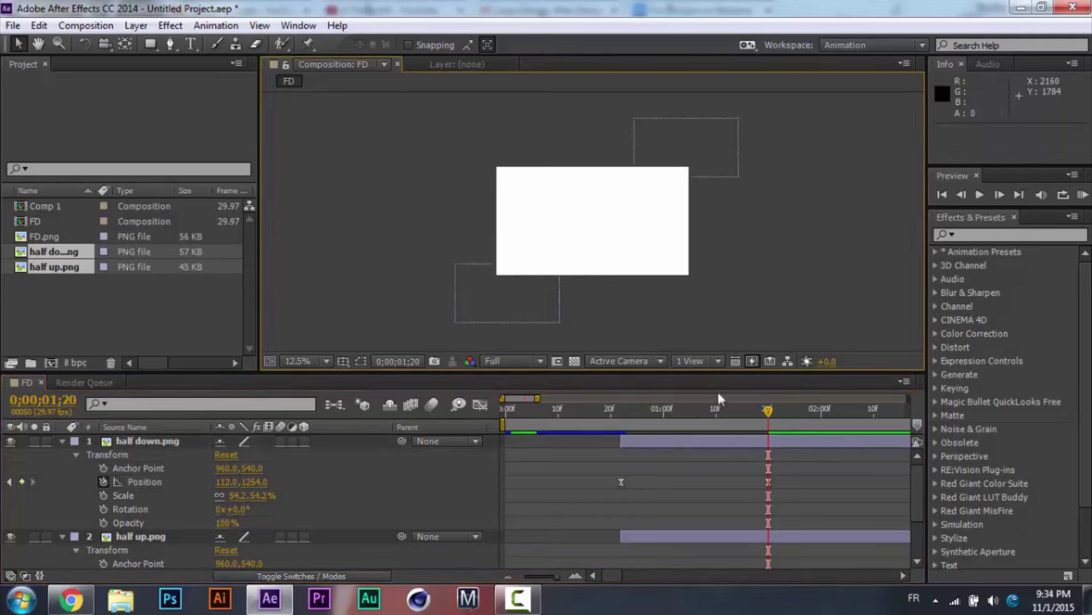
# Return the current time to 0;00;00;00 and preview the animation, closing the movie output dialog without saving.
pyautogui.moveTo(716, 408); pyautogui.dragTo(494, 414)
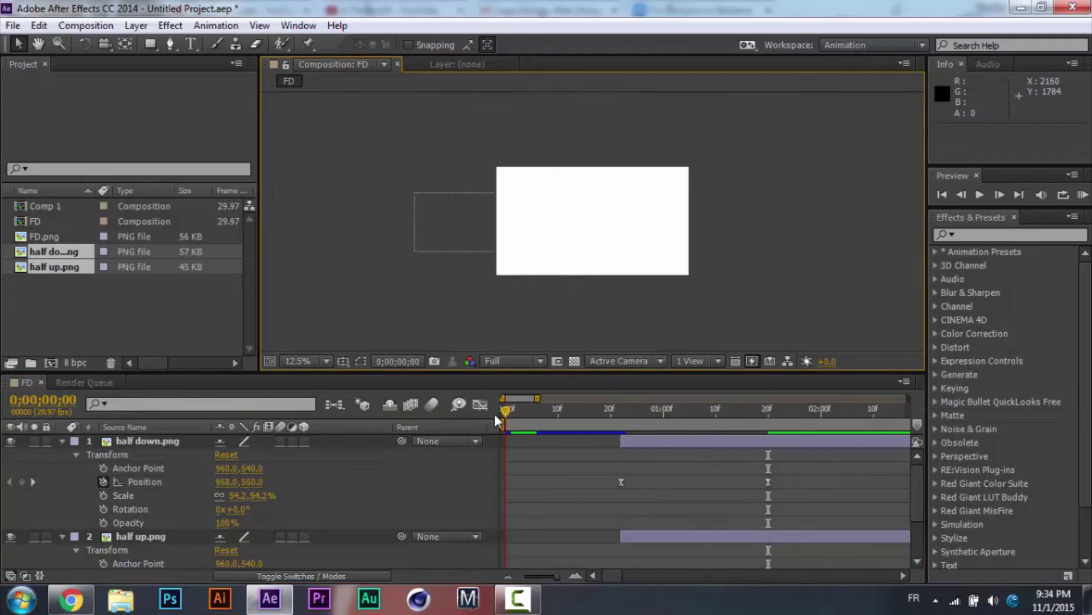
pyautogui.press('space')
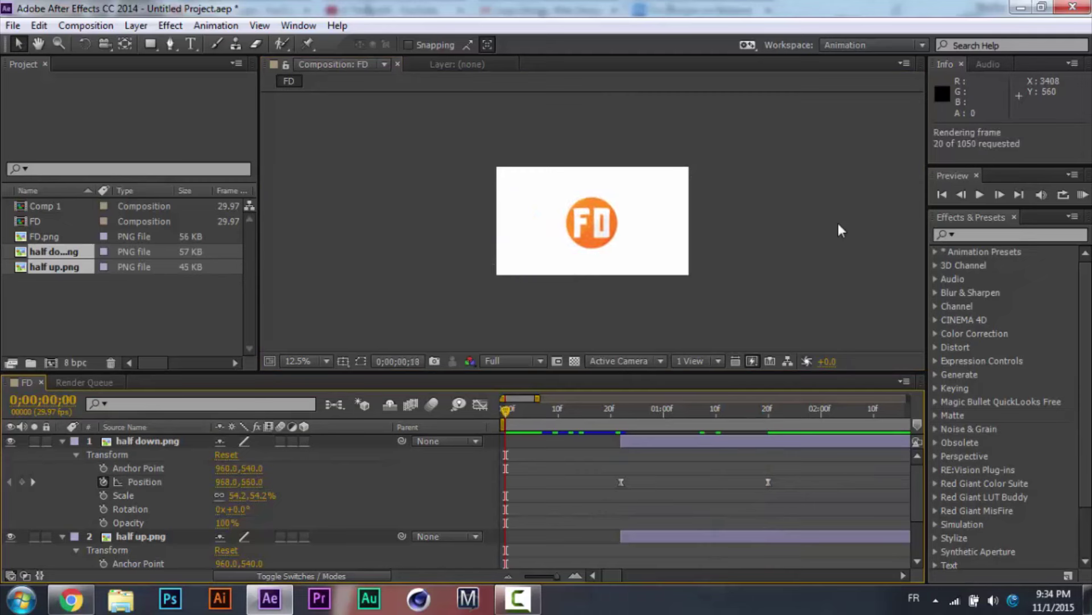
pyautogui.click(979, 194)
pyautogui.press('ctrl+KP_0')
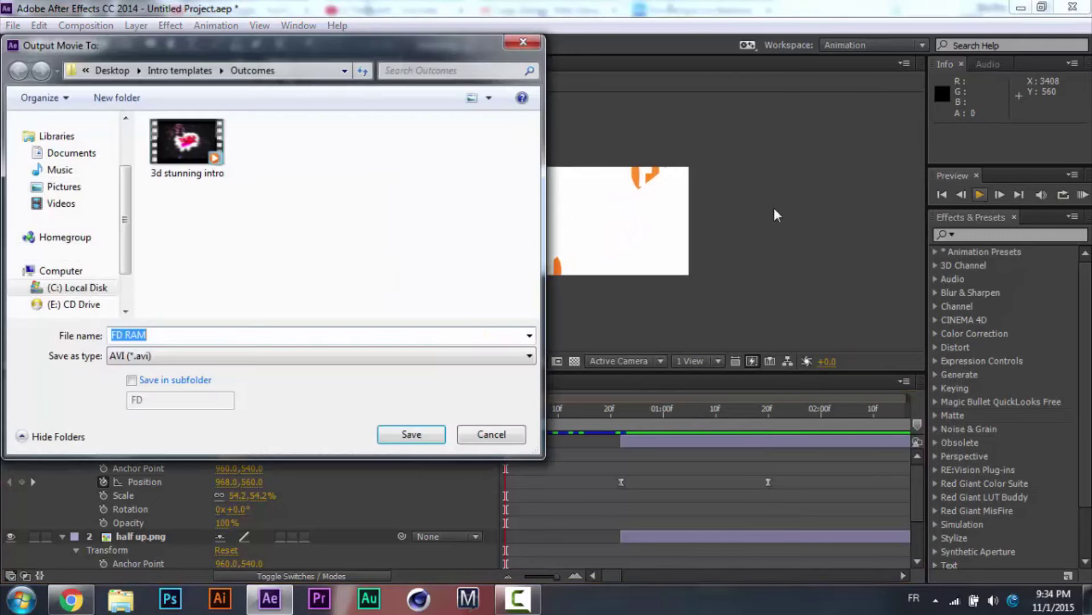
pyautogui.click(523, 41)
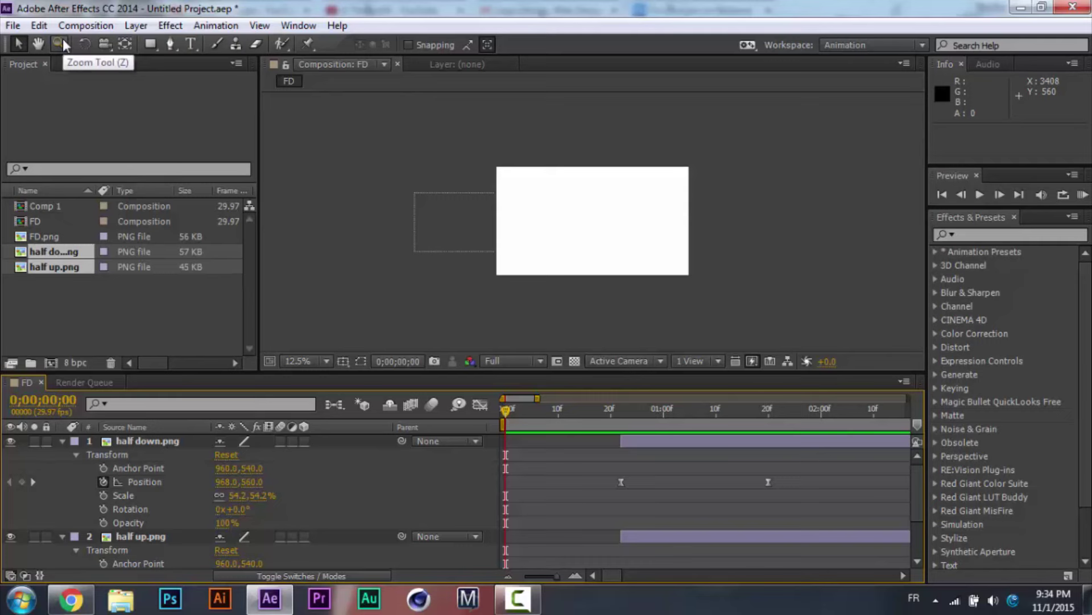
# Play the animation twice with the composition view at 25% to check both halves' exit from the frame.
pyautogui.press('.')
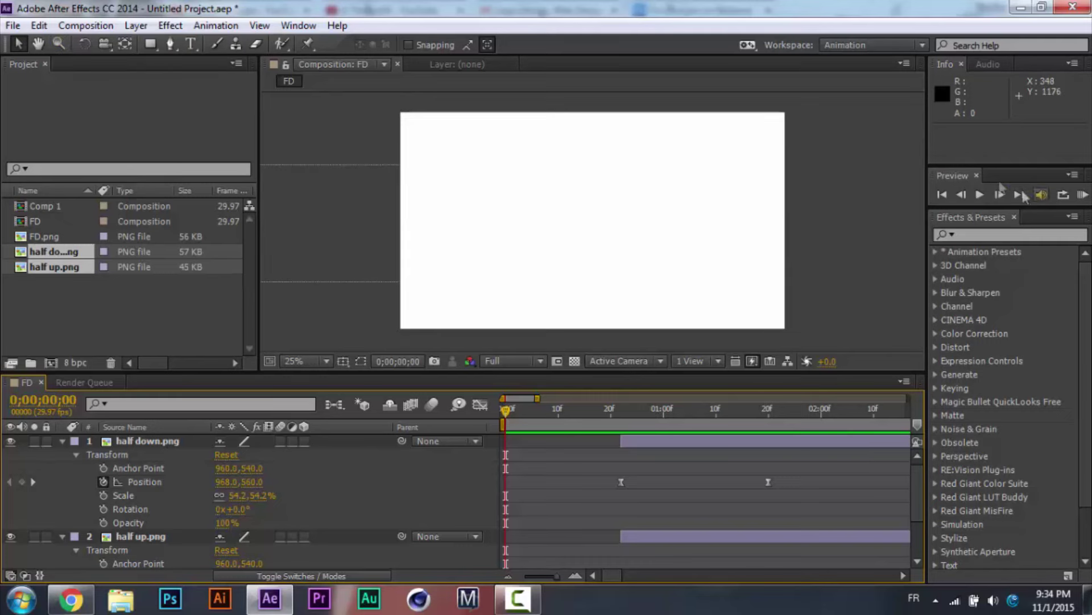
pyautogui.click(978, 195)
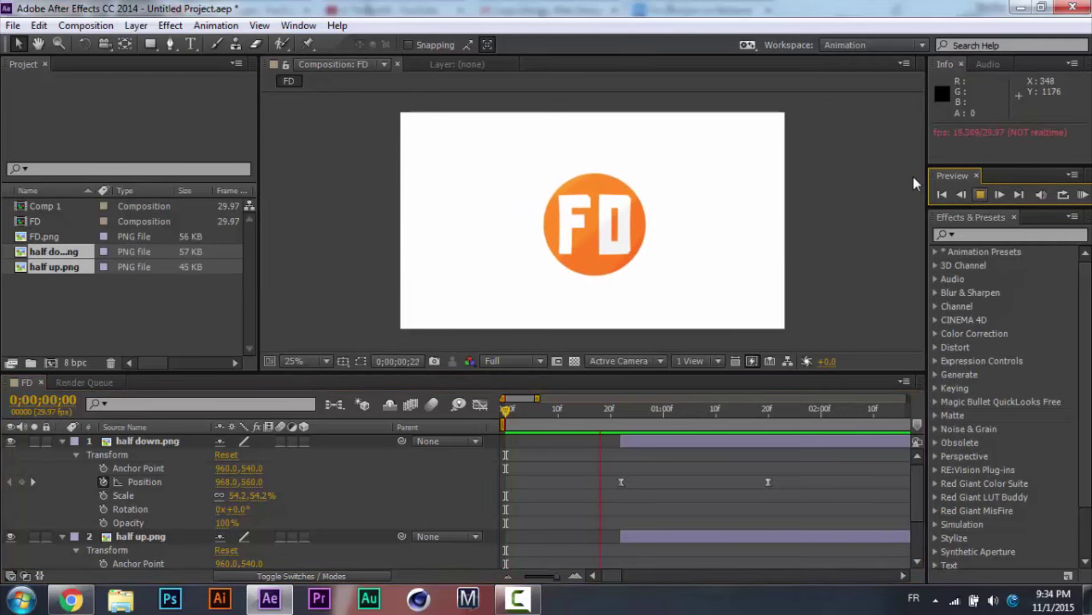
pyautogui.click(981, 194)
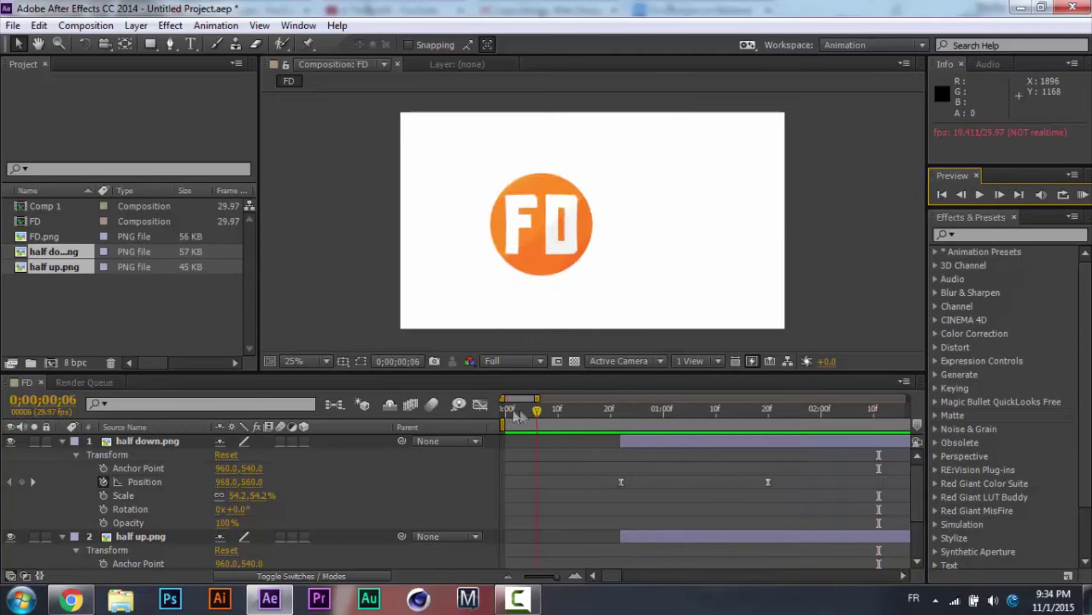
pyautogui.click(987, 193)
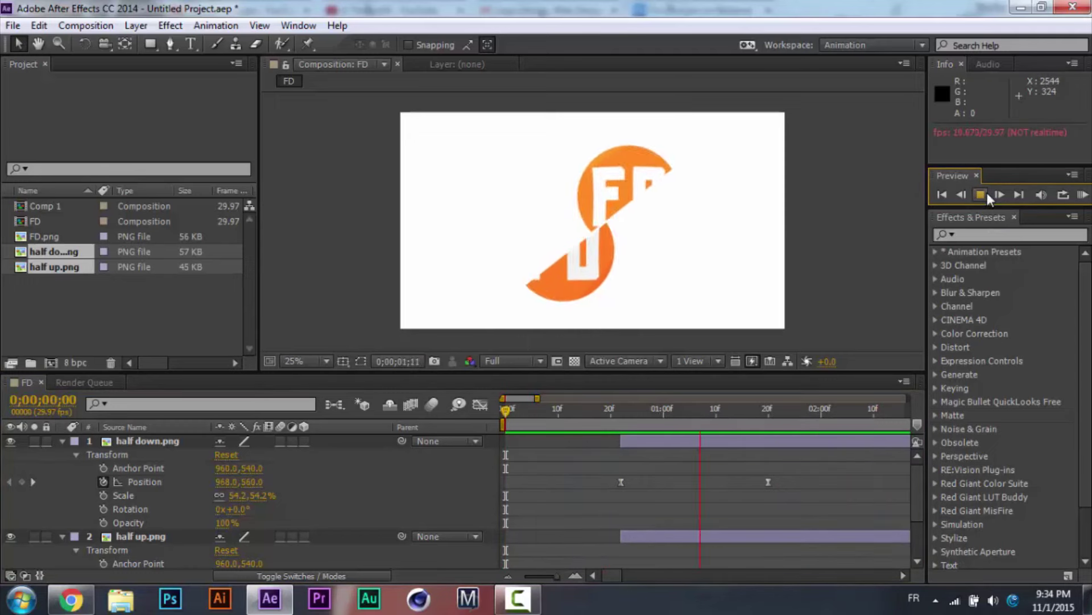
pyautogui.click(986, 194)
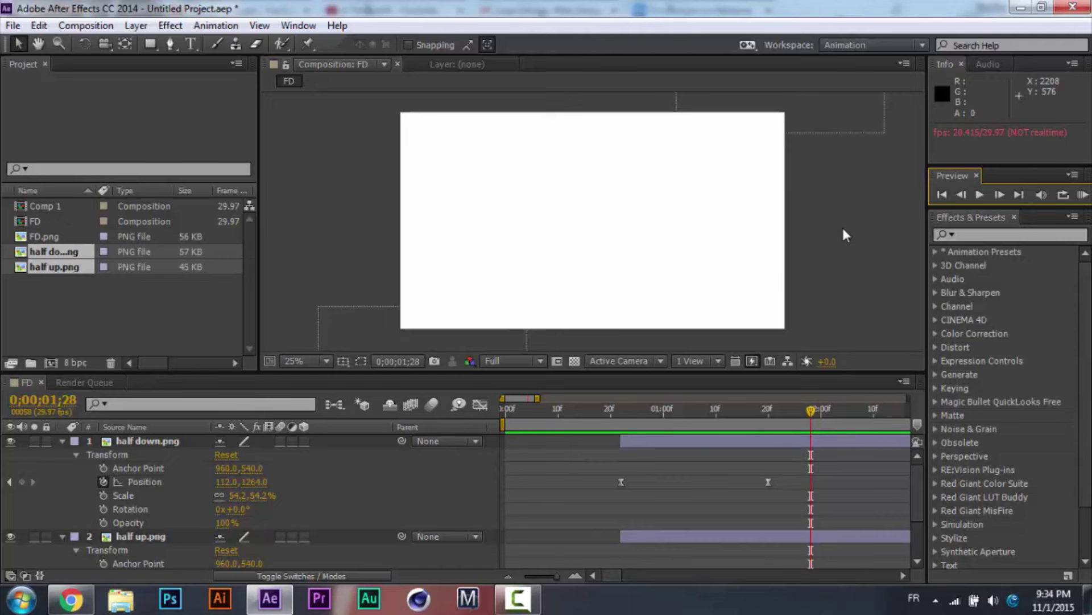
# Switch to Chrome and look through The Fox Designs and A TheBooM YouTube channels and the open Facebook profile.
pyautogui.moveTo(83, 594)
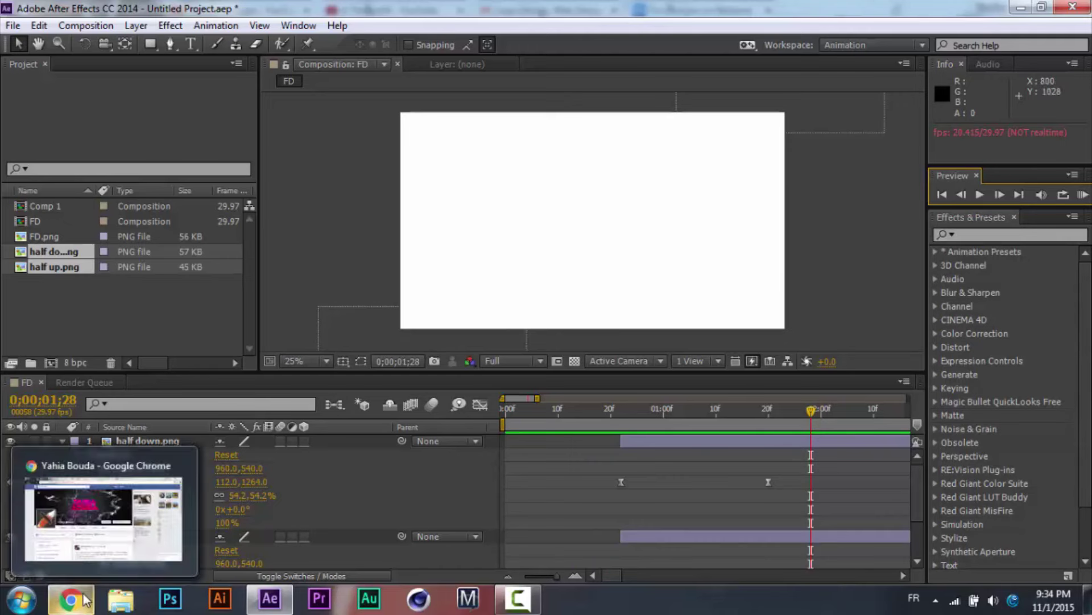
pyautogui.click(83, 599)
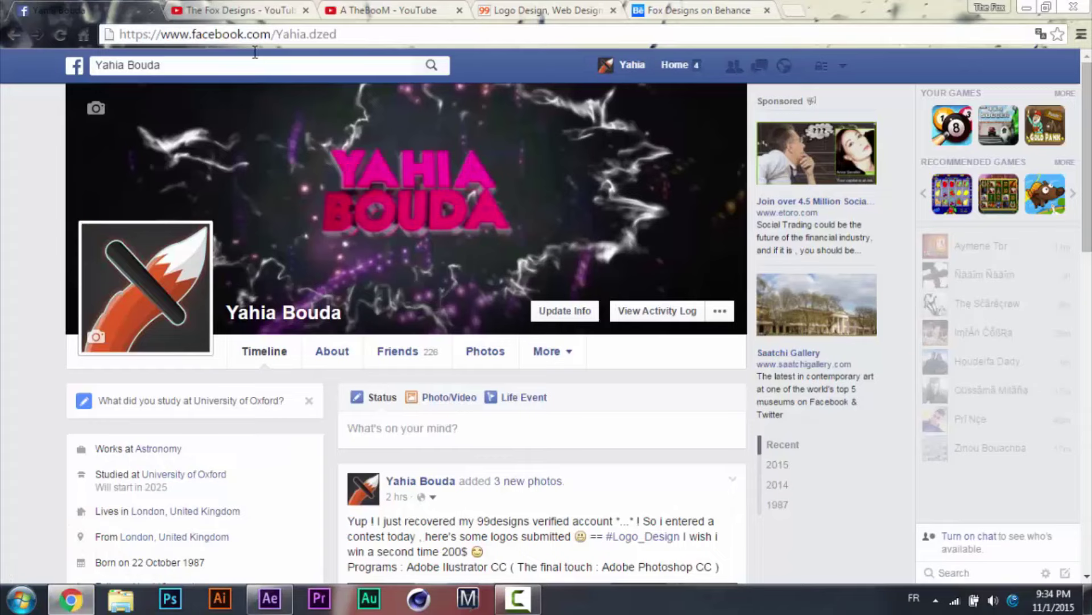
pyautogui.click(262, 8)
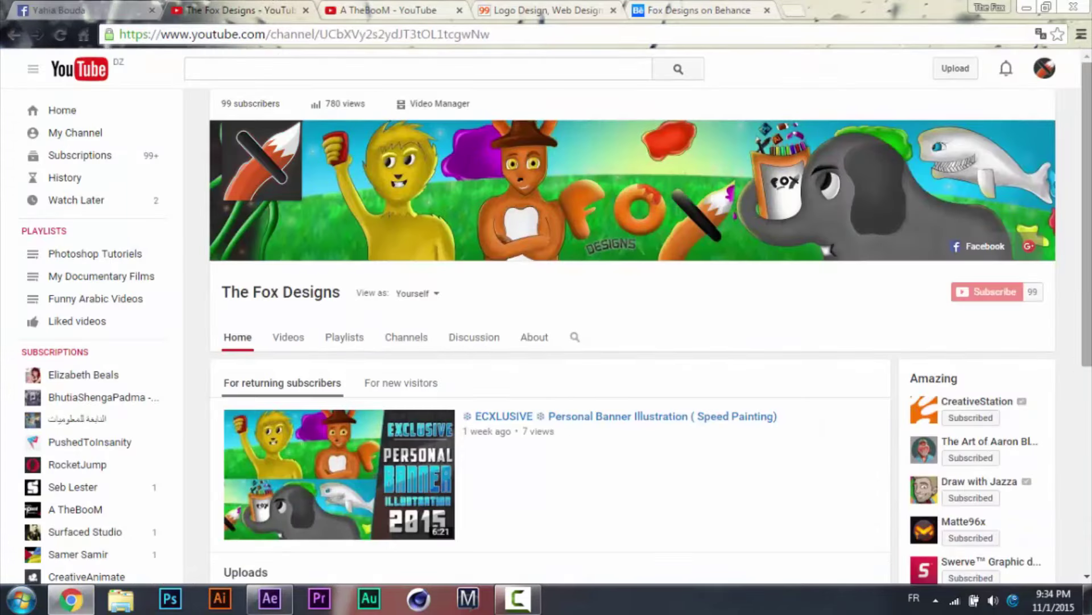
pyautogui.scroll(-4, 632, 324)
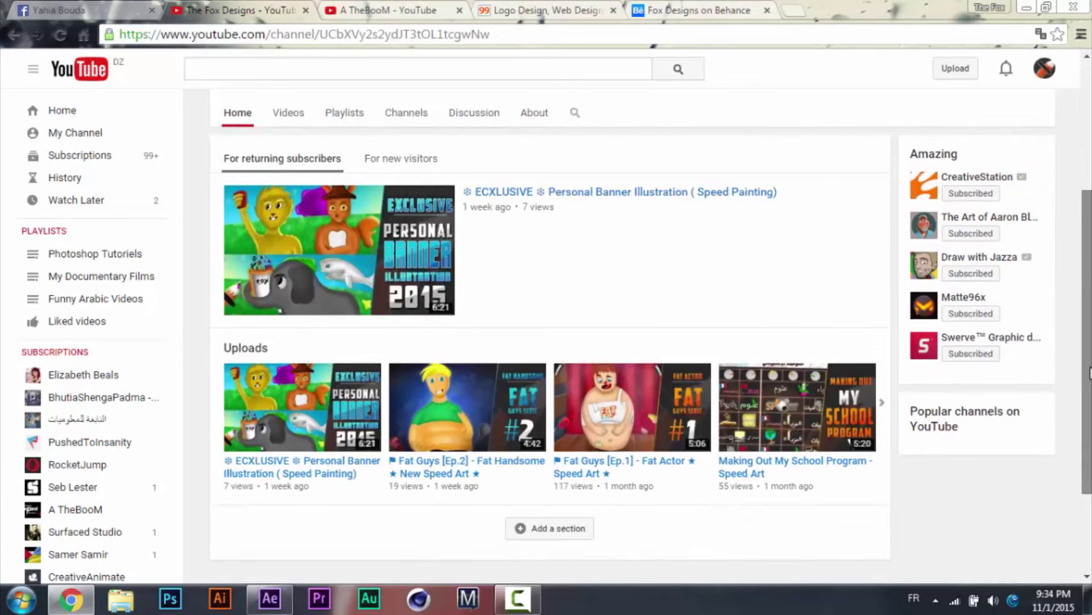
pyautogui.scroll(4, 1090, 372)
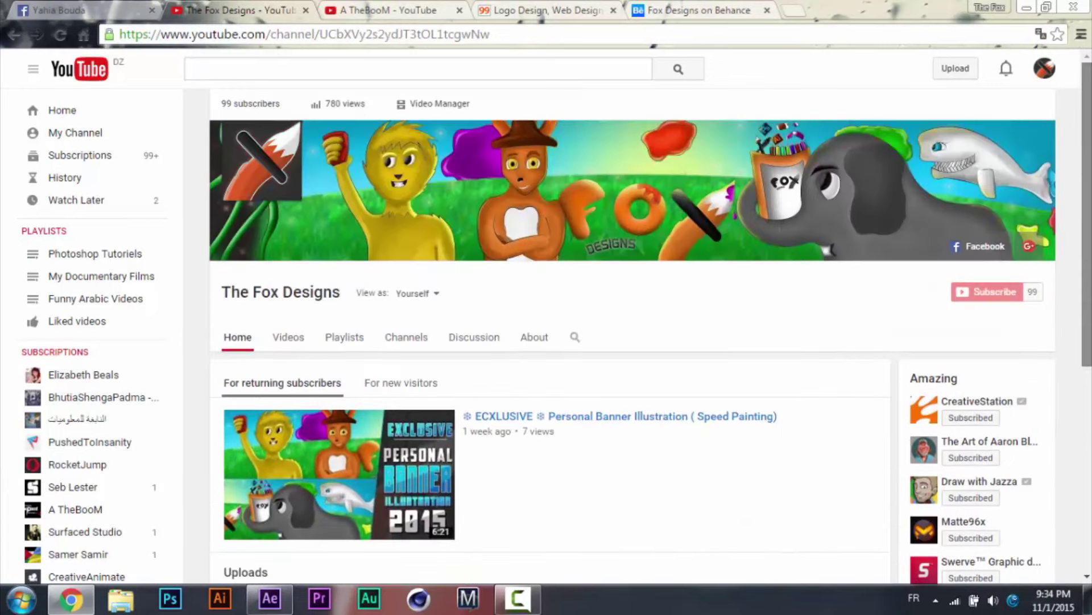
pyautogui.click(419, 7)
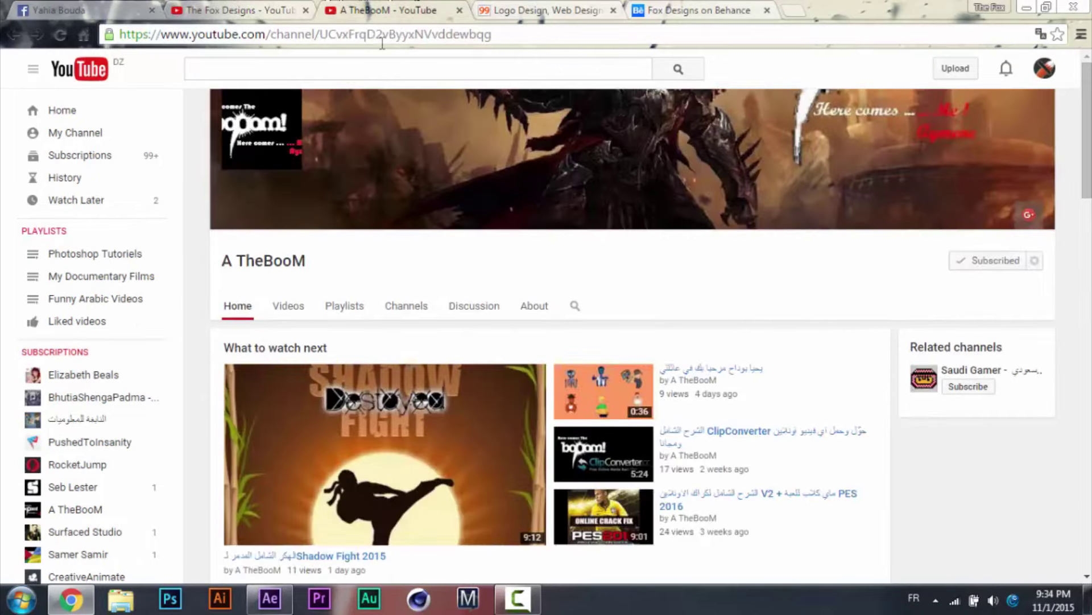
pyautogui.click(239, 10)
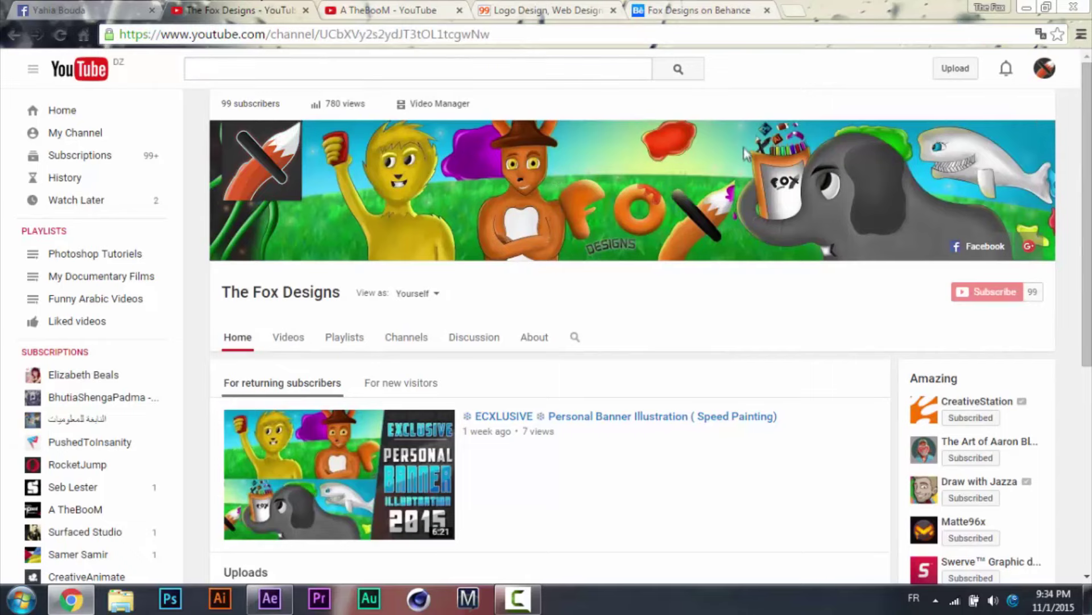
pyautogui.scroll(-4, 464, 90)
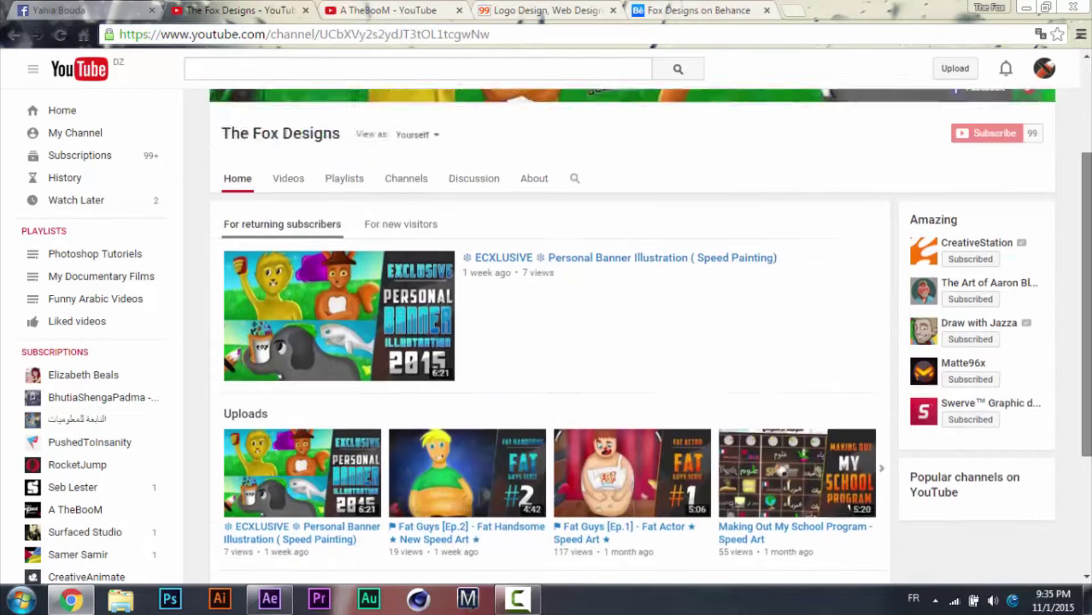
pyautogui.scroll(4, 523, 66)
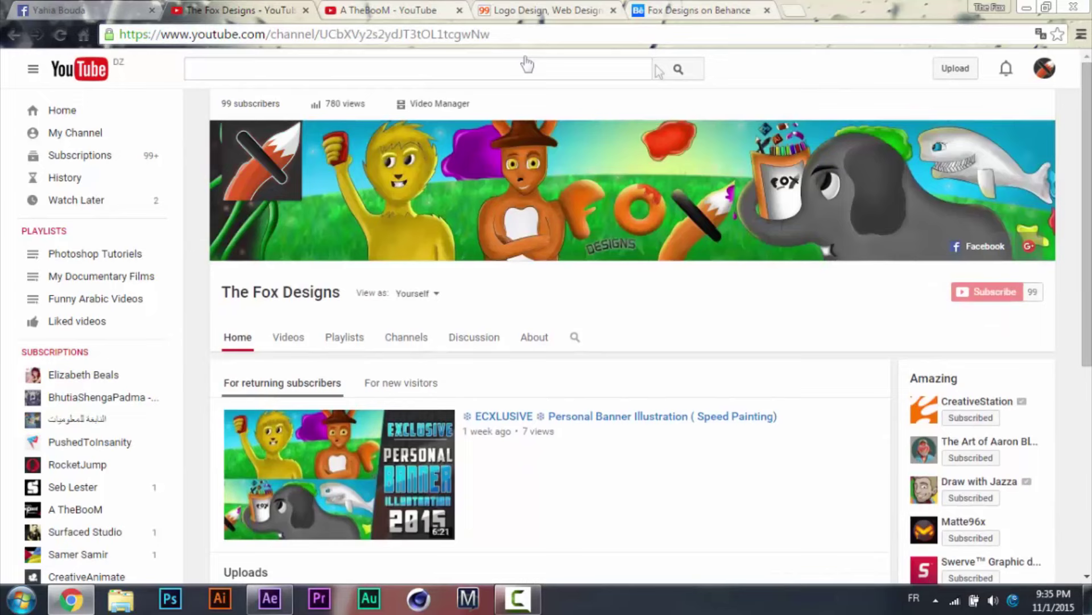
pyautogui.click(74, 7)
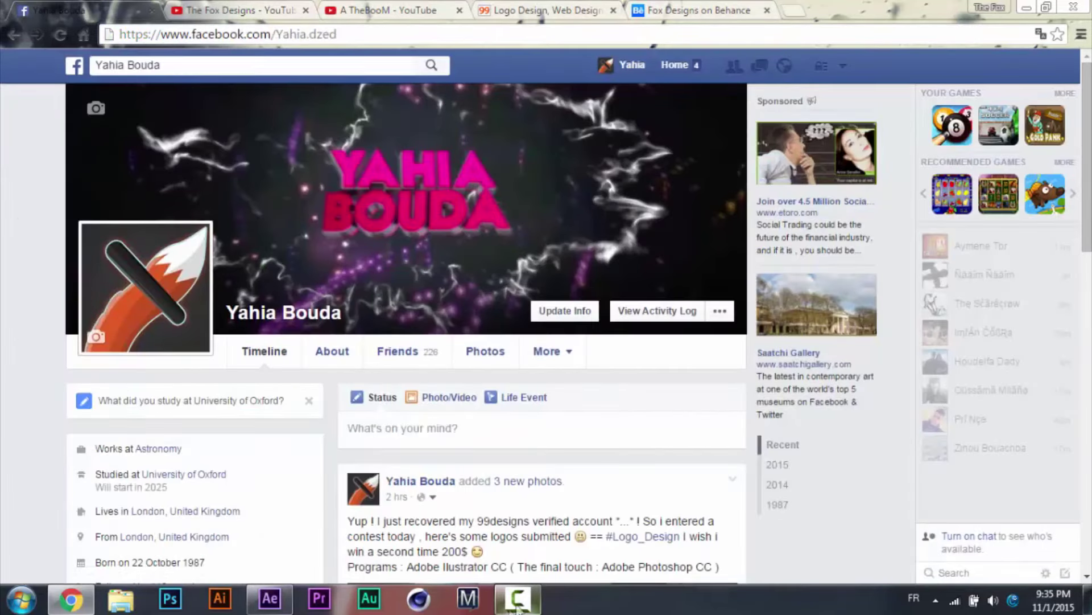
pyautogui.moveTo(271, 603)
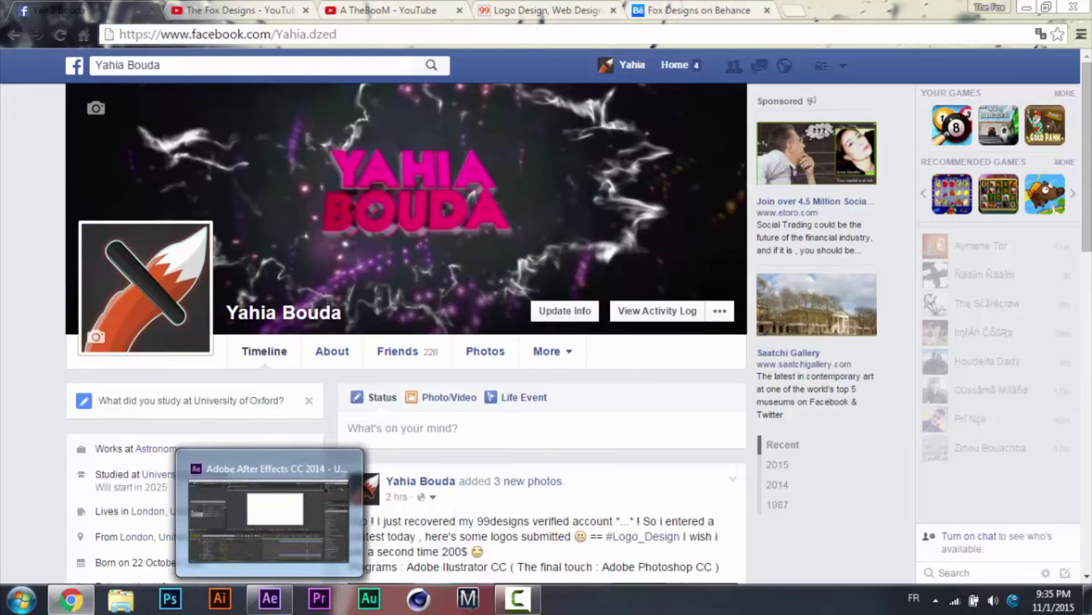